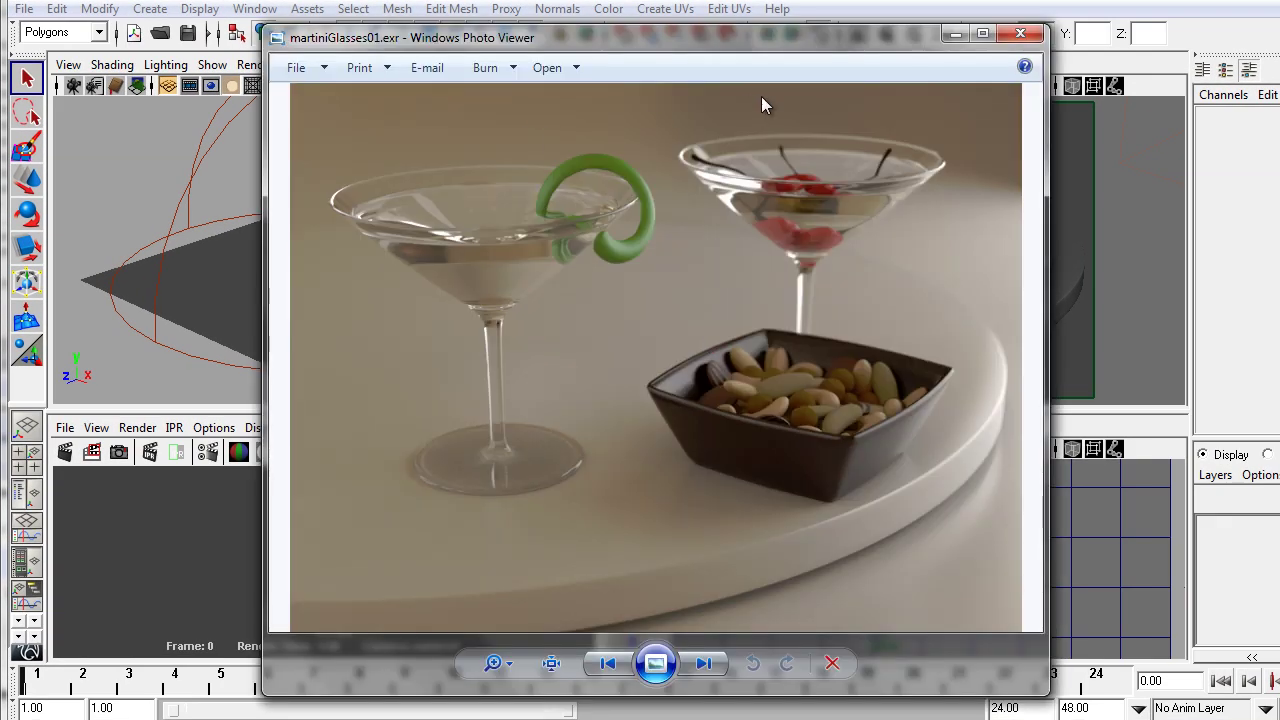
Put away the martiniGlasses01.exr reference image and switch to the Maya scene.
left_click_drag(637, 39, 605, 37)
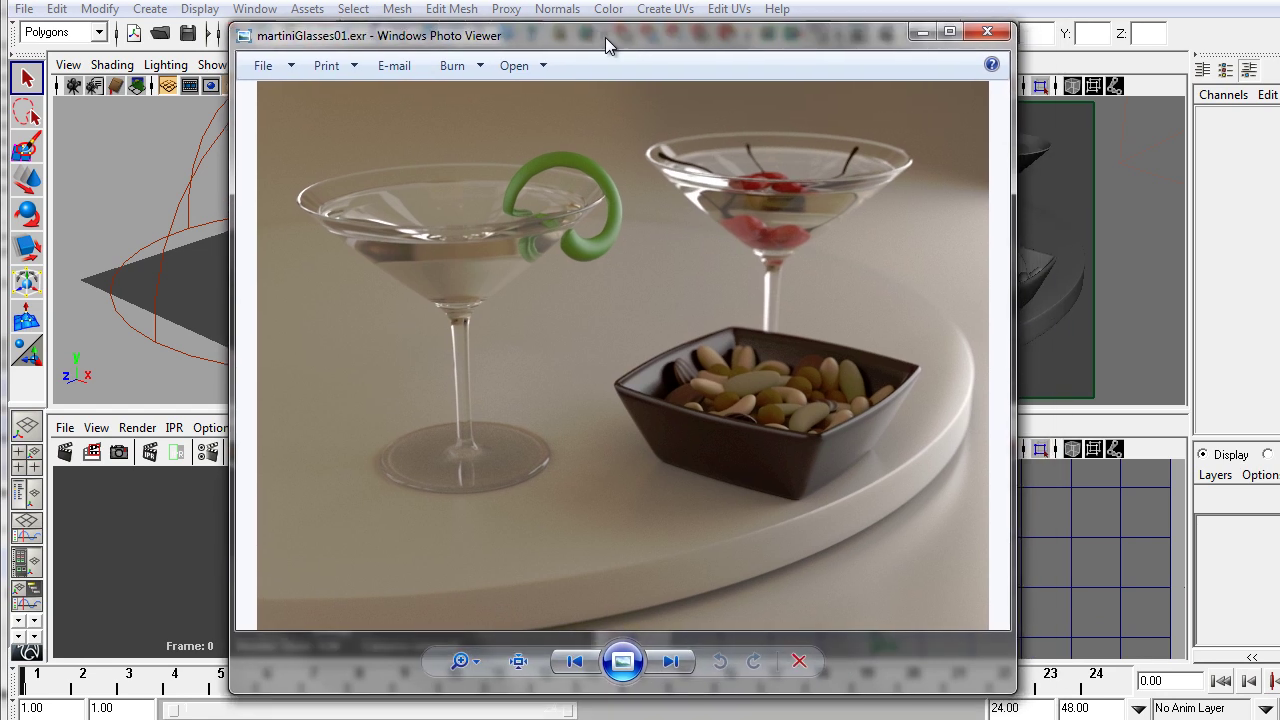
left_click(922, 32)
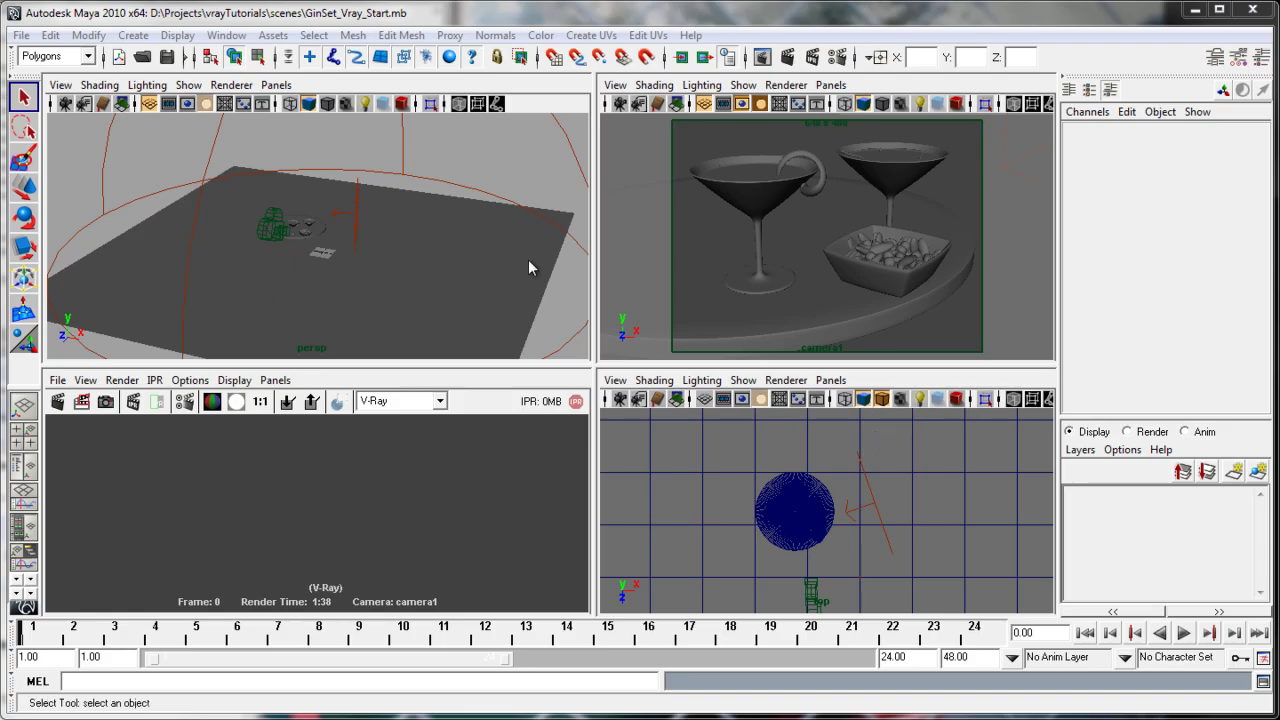
Examine the nut bowl and the martini glasses up close in the perspective view.
right_click_drag(411, 258, 414, 252, "alt")
left_click_drag(447, 258, 420, 260, "alt")
right_click_drag(420, 260, 400, 262, "alt")
middle_click_drag(400, 262, 391, 263, "alt")
right_click_drag(391, 263, 394, 275, "alt")
left_click_drag(394, 275, 414, 286, "alt")
left_click(366, 294)
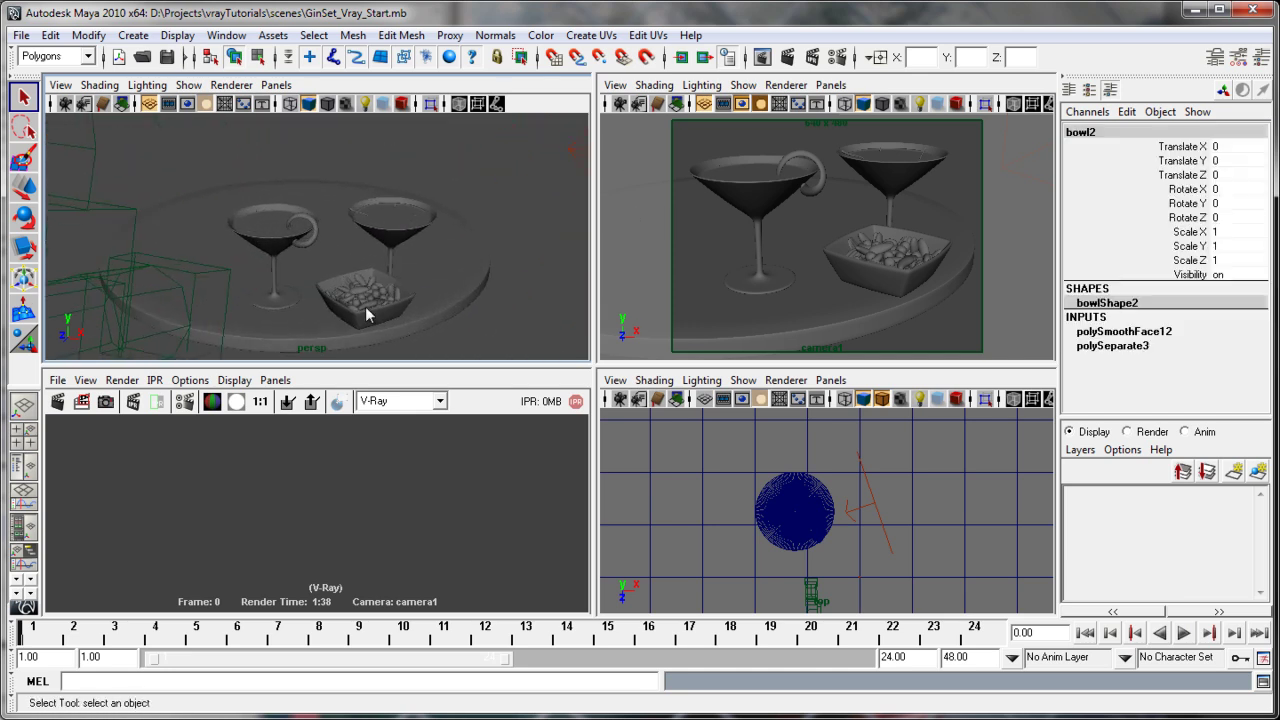
left_click(310, 232)
right_click_drag(383, 274, 330, 290, "alt")
right_click_drag(386, 203, 463, 192, "alt")
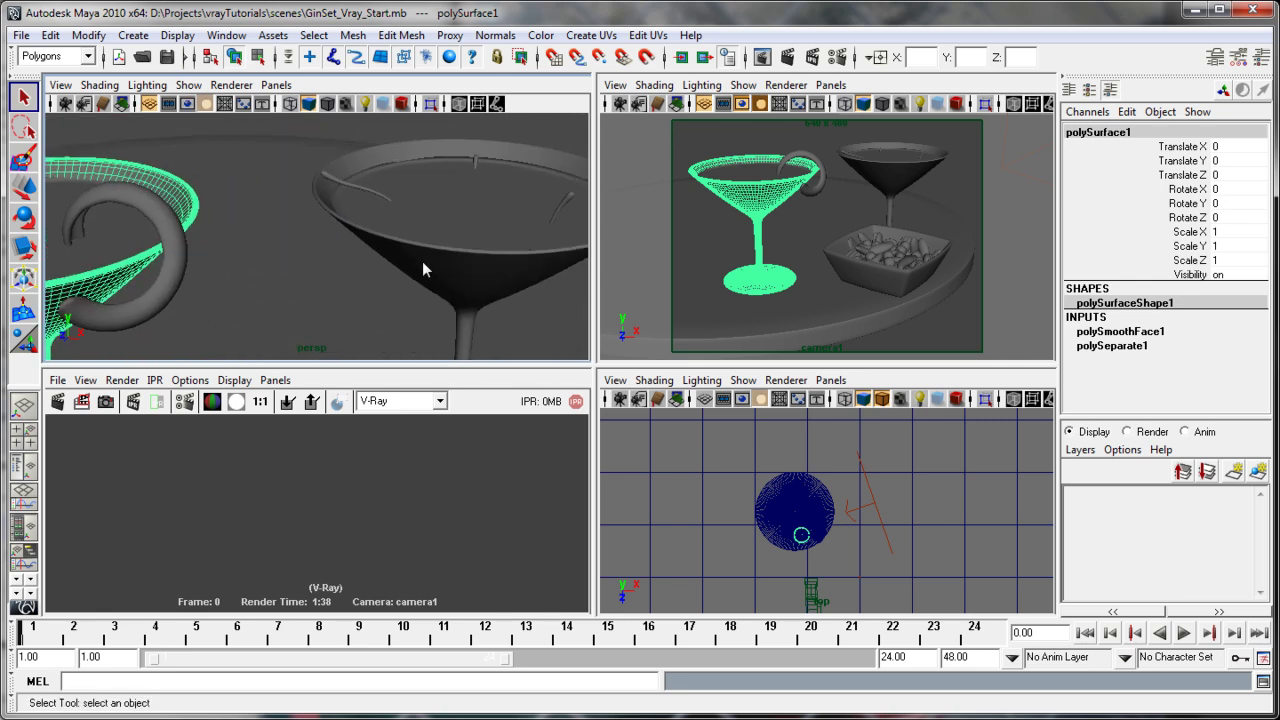
Examine the V-Ray dome light surrounding the whole scene in the perspective view.
right_click_drag(423, 261, 231, 258, "alt")
right_click_drag(321, 255, 406, 163, "alt")
left_click(358, 178)
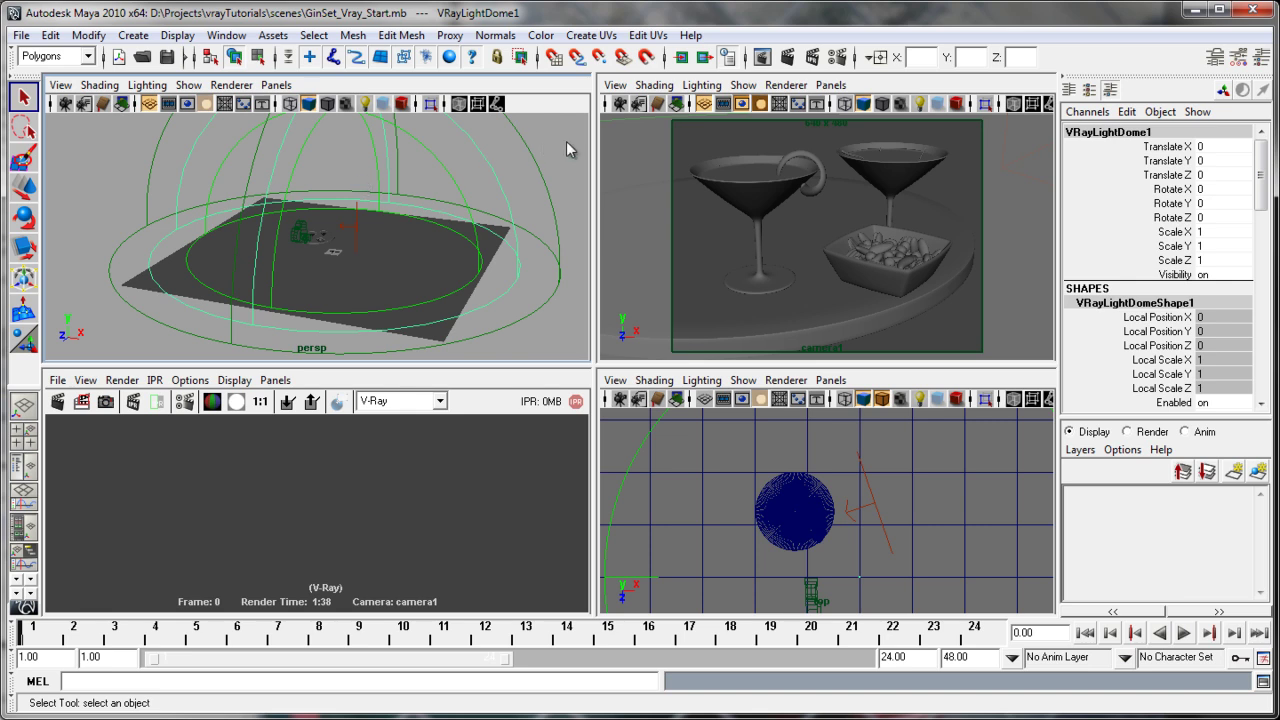
left_click(566, 141)
Examine the V-Ray rectangular light and its placement relative to the camera and the table.
right_click_drag(200, 252, 363, 237, "alt")
left_click_drag(363, 237, 395, 209, "alt")
left_click(395, 209)
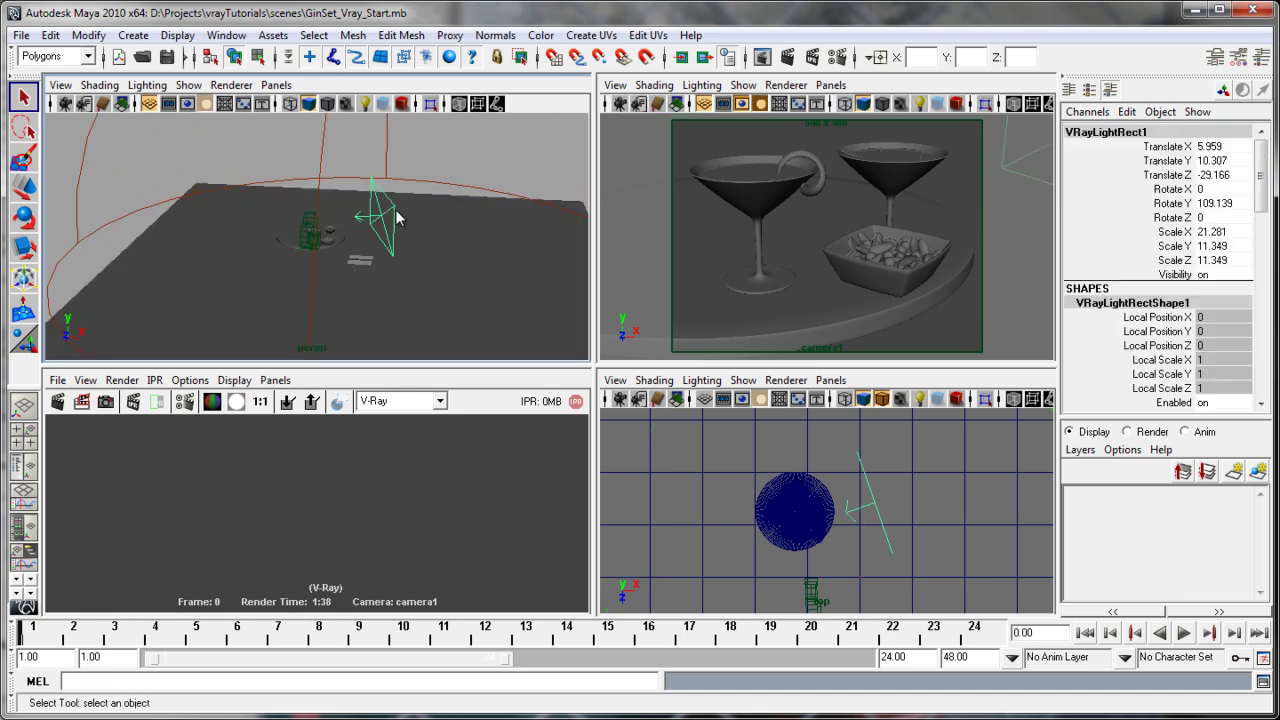
mouse_move(395, 209)
right_mouse_down("alt")
mouse_move(373, 197)
mouse_move(408, 200)
right_mouse_up("alt")
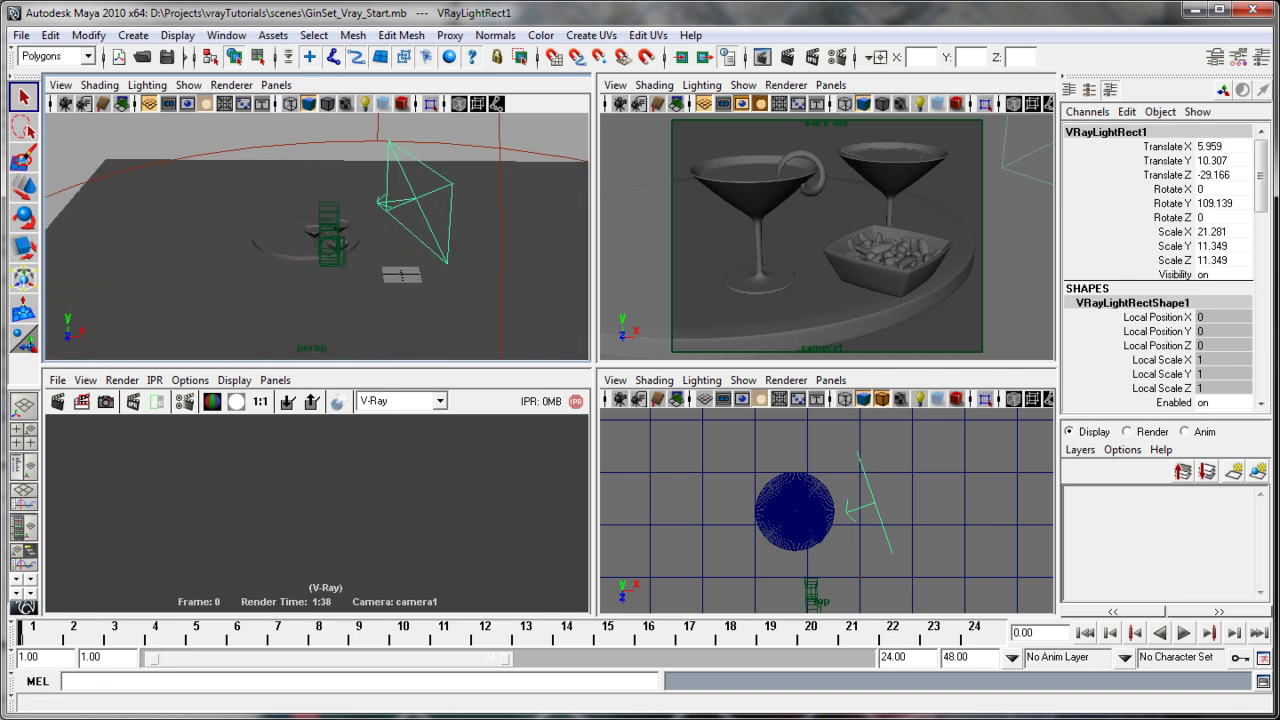
middle_click_drag(391, 286, 392, 238, "alt")
right_click_drag(391, 237, 334, 237, "alt")
left_click_drag(403, 254, 357, 256, "alt")
right_click_drag(357, 256, 382, 250, "alt")
middle_click_drag(382, 250, 398, 259, "alt")
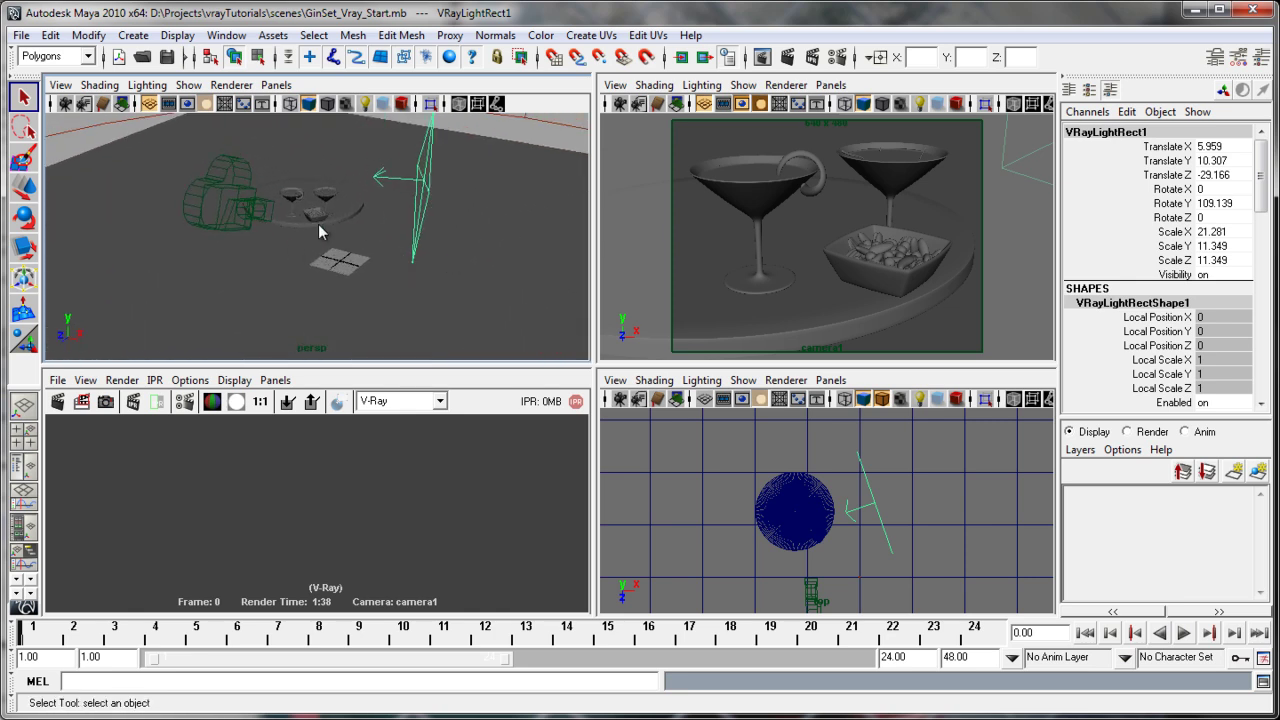
right_click_drag(320, 232, 345, 236, "alt")
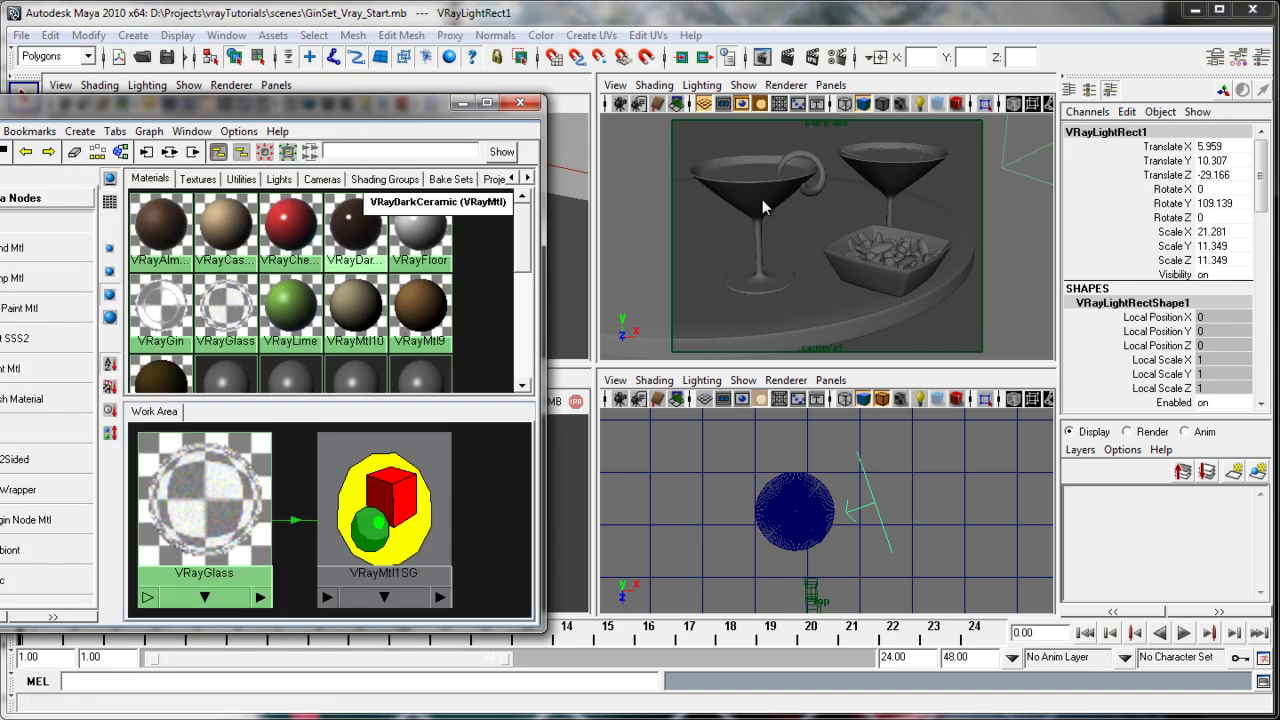
Open the VRayGlass material's attributes from the Hypershade and look over its basic and reflection parameters.
left_click_drag(296, 103, 431, 78)
right_click_drag(305, 468, 310, 470)
double_click(310, 470)
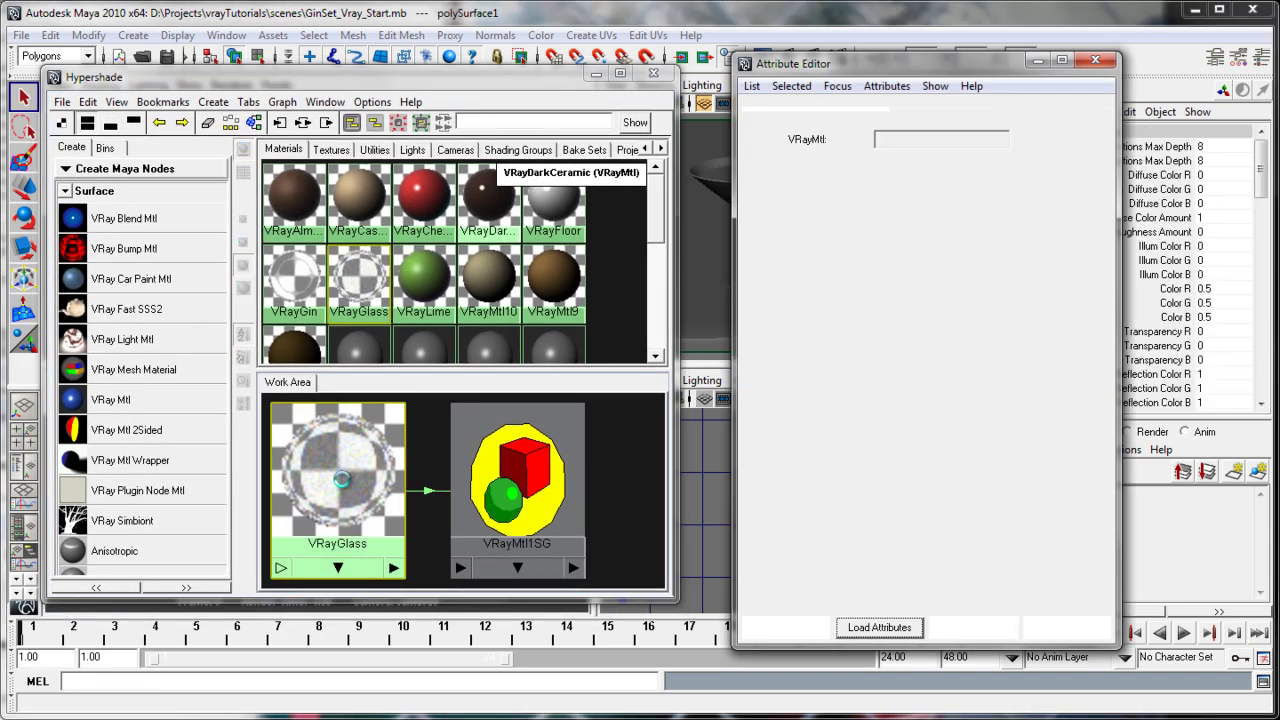
left_click_drag(1103, 285, 1107, 421)
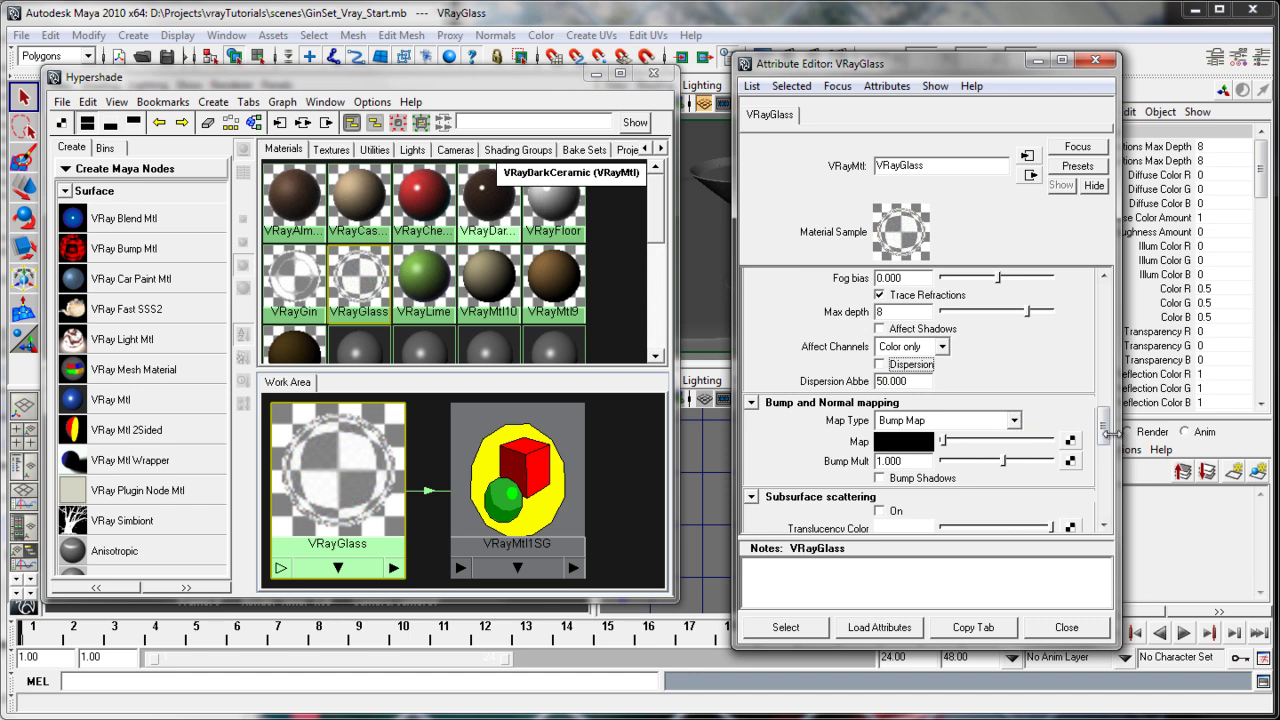
left_click_drag(1106, 425, 1126, 310)
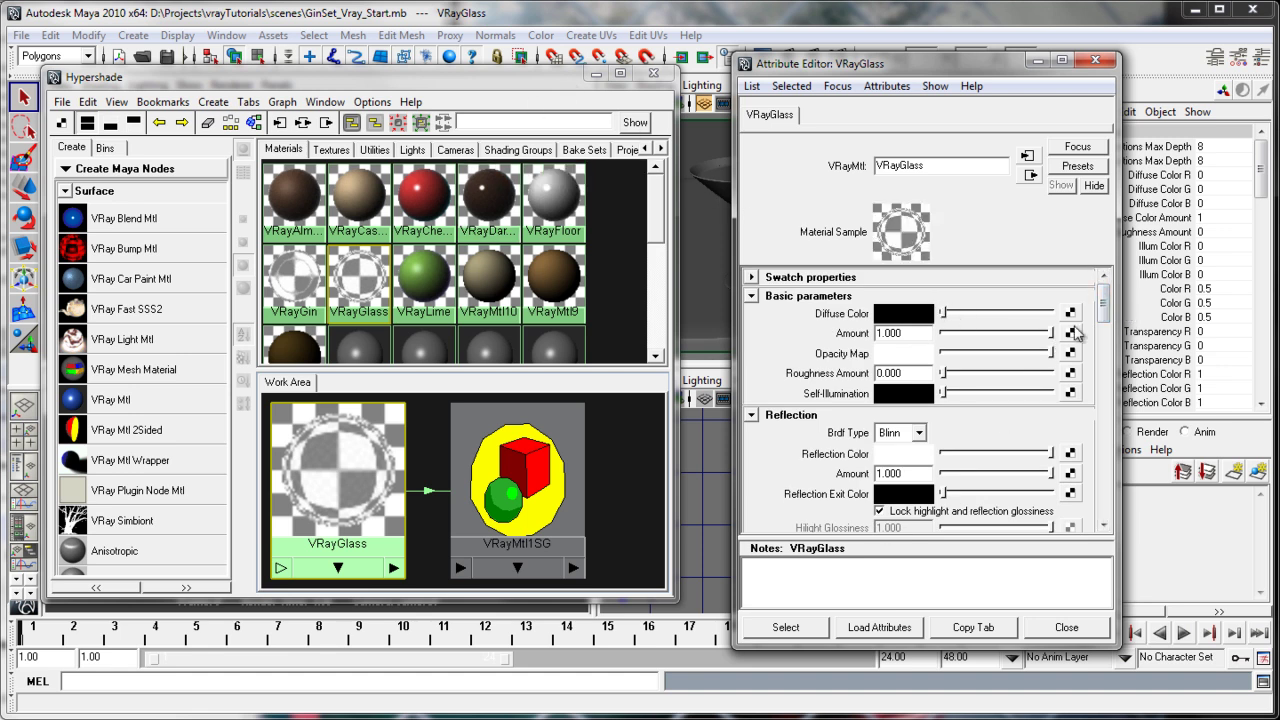
Review the VRayGlass refraction settings, checking the refraction color and Refraction IOR.
left_click_drag(1104, 302, 1103, 395)
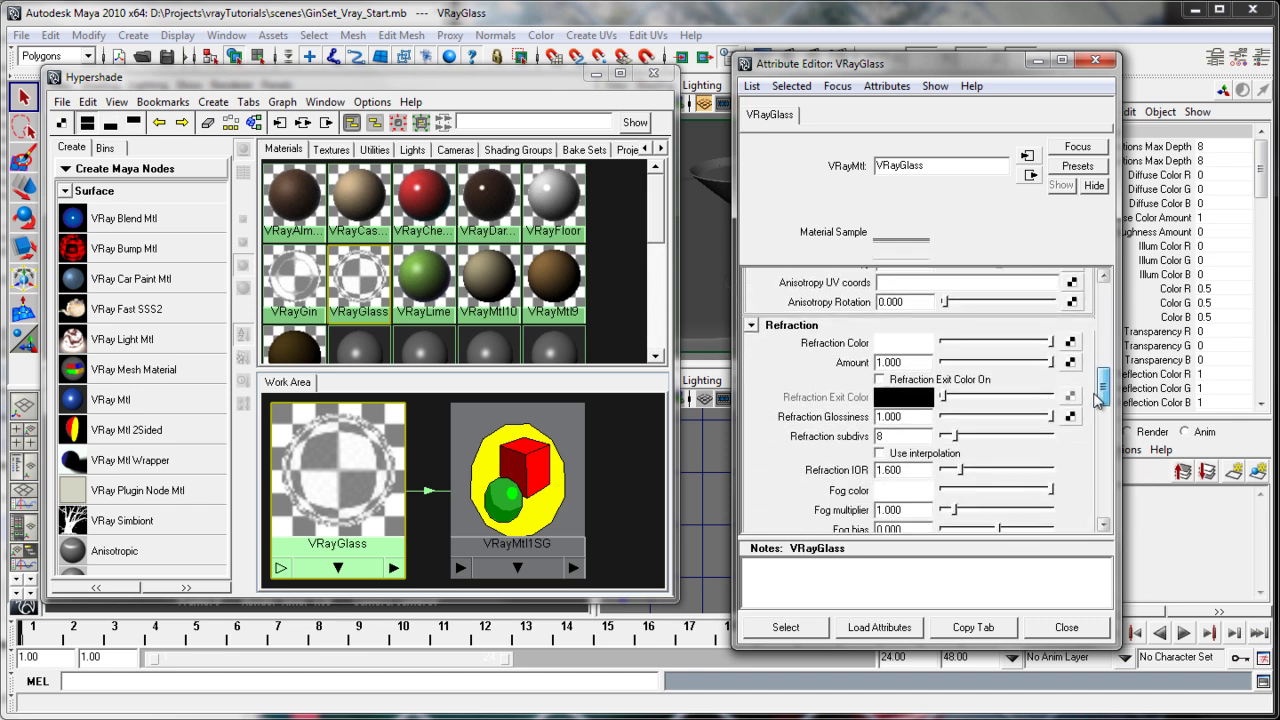
left_click(1051, 347)
mouse_move(1051, 347)
left_mouse_down()
mouse_move(1006, 346)
mouse_move(1051, 344)
left_mouse_up()
scroll(1112, 392, "down", 2)
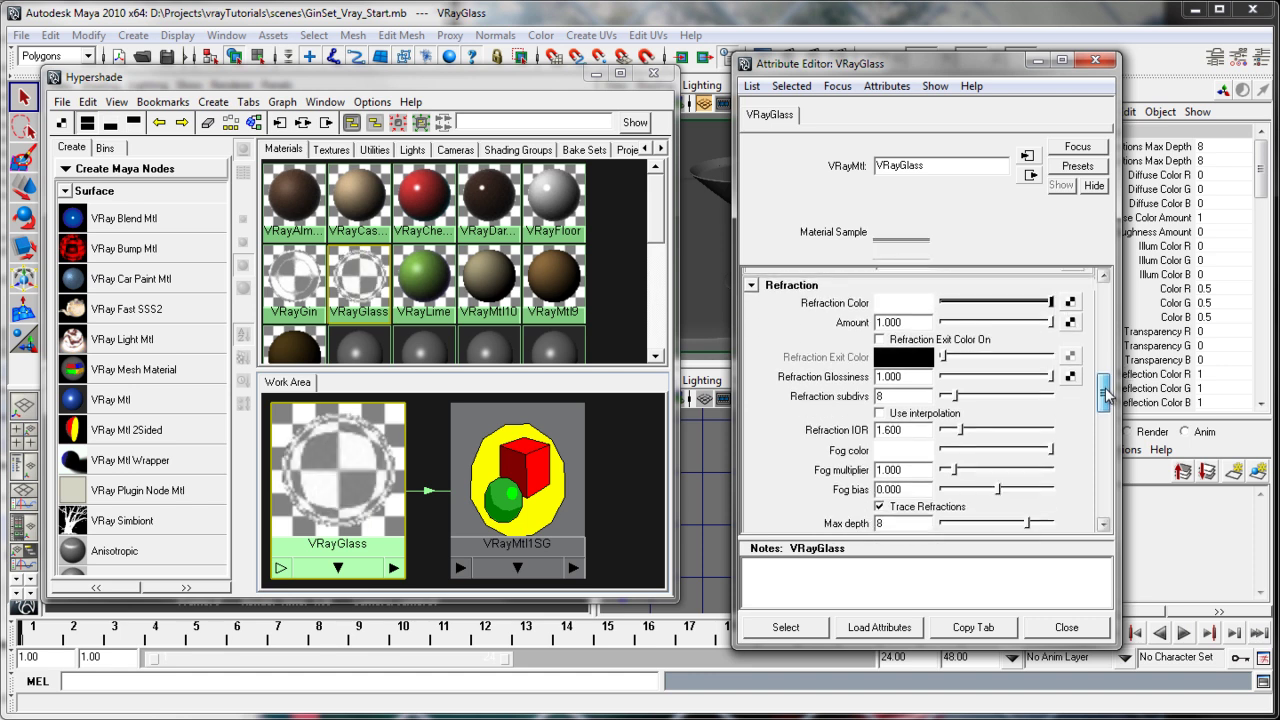
left_click_drag(889, 419, 904, 419)
key("Return")
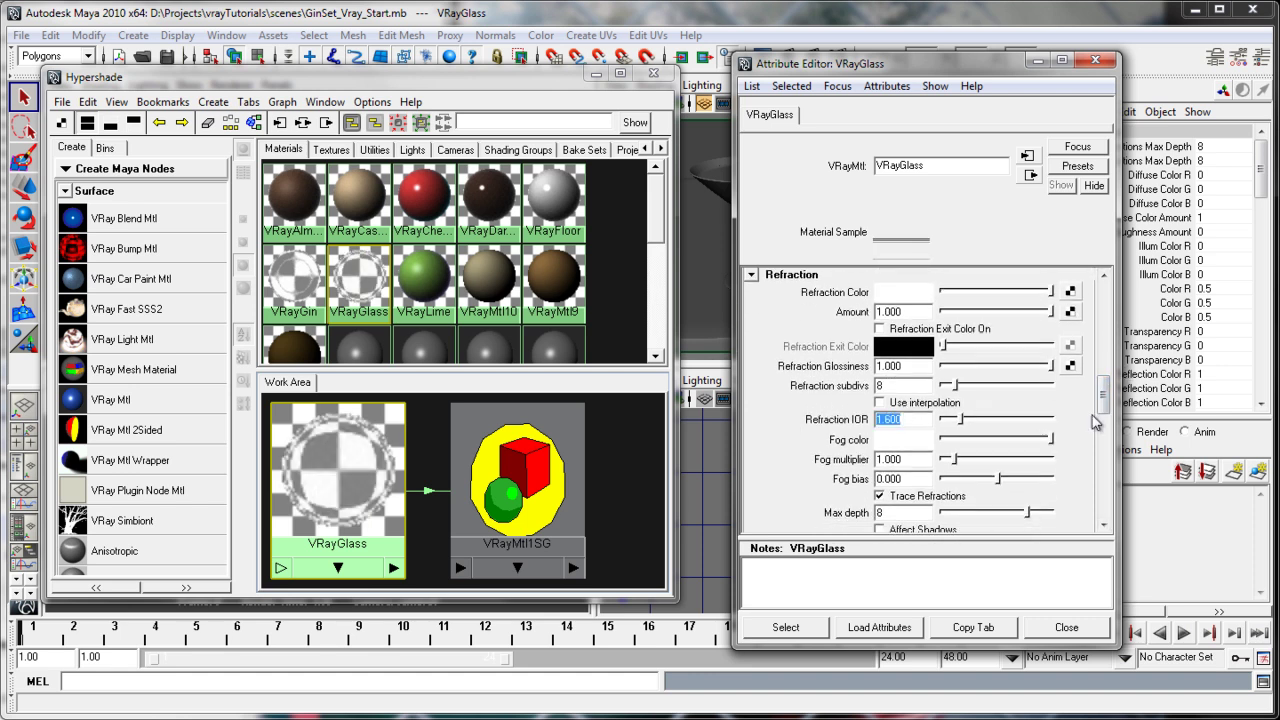
Turn on Affect Shadows in the VRayGlass refraction settings.
left_click_drag(1111, 394, 1088, 412)
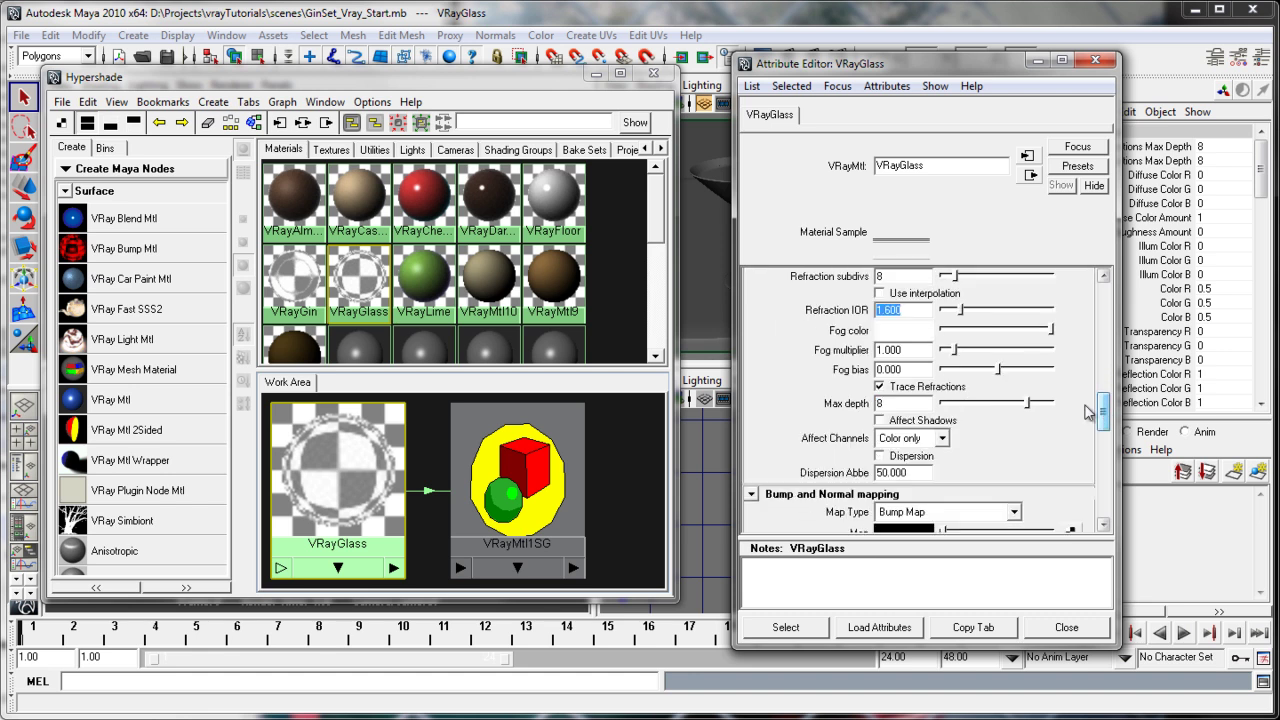
left_click(881, 421)
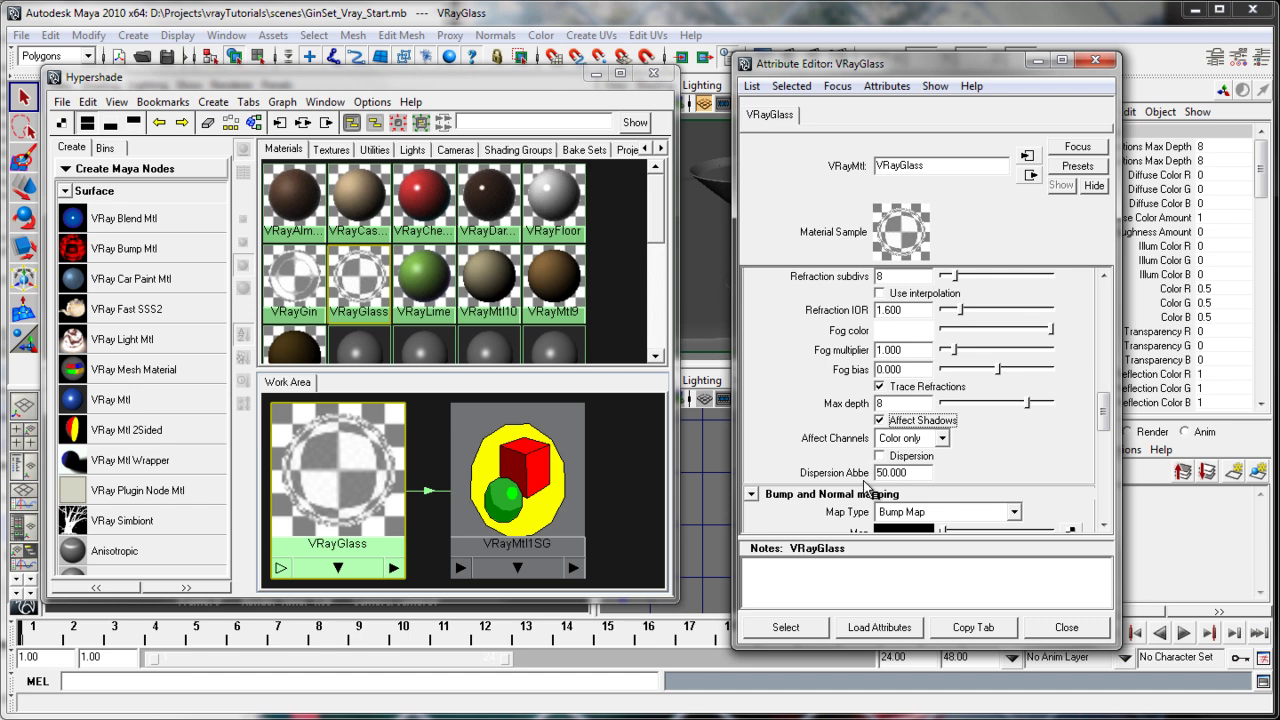
left_click(880, 421)
left_click(881, 421)
Graph the VRayGin material of the liquid in the lime-garnished glass and check its Refraction IOR.
left_click_drag(886, 70, 1047, 155)
left_click(745, 176)
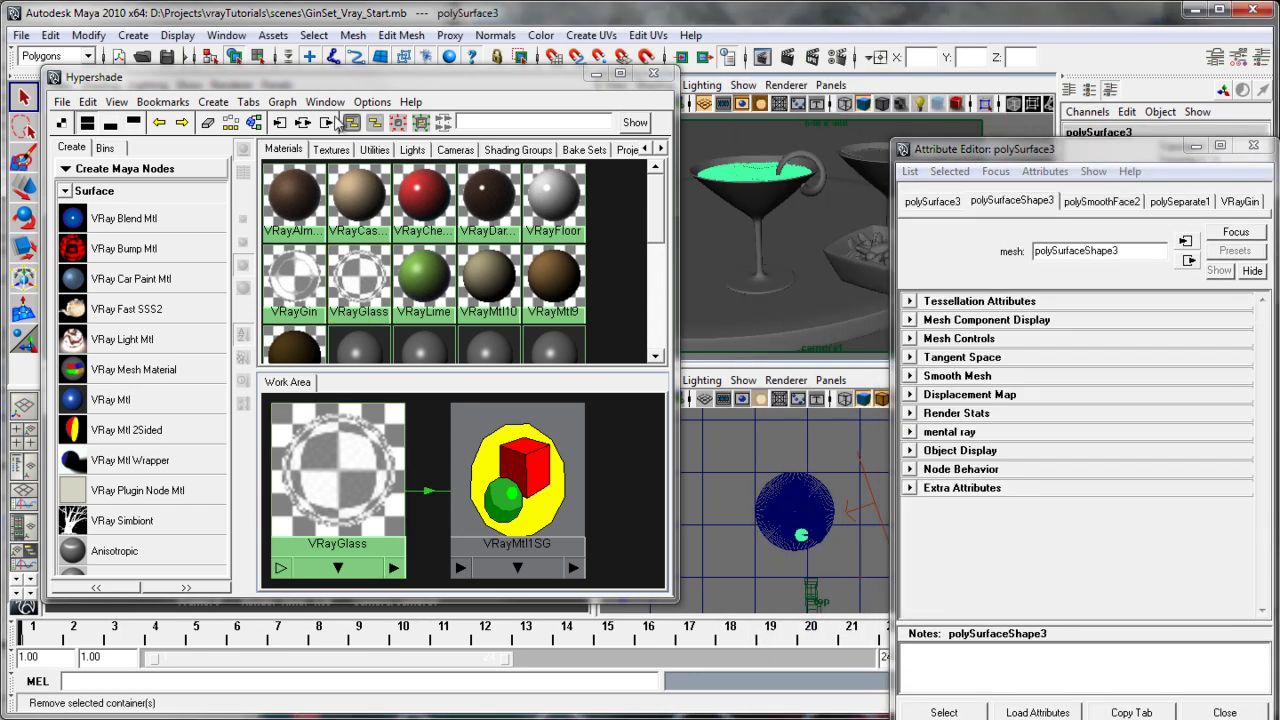
left_click(255, 122)
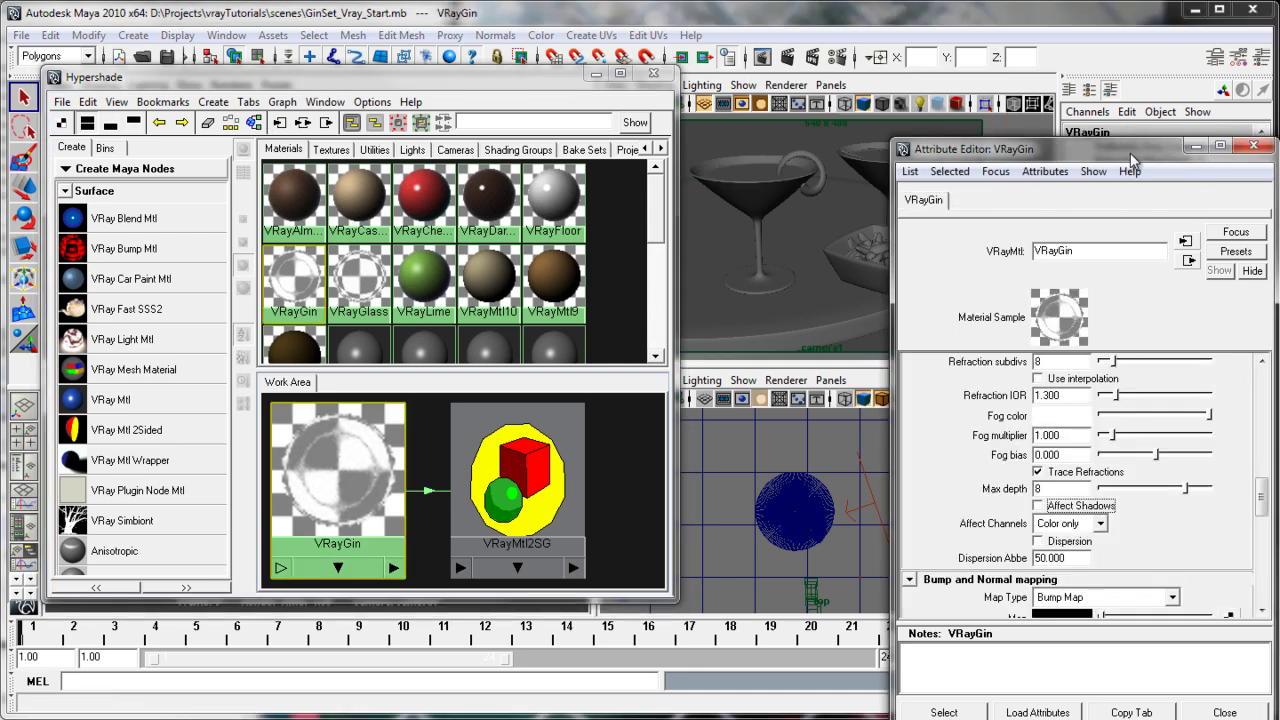
left_click_drag(1135, 148, 939, 42)
left_click_drag(1070, 388, 1078, 370)
left_click_drag(888, 449, 758, 448)
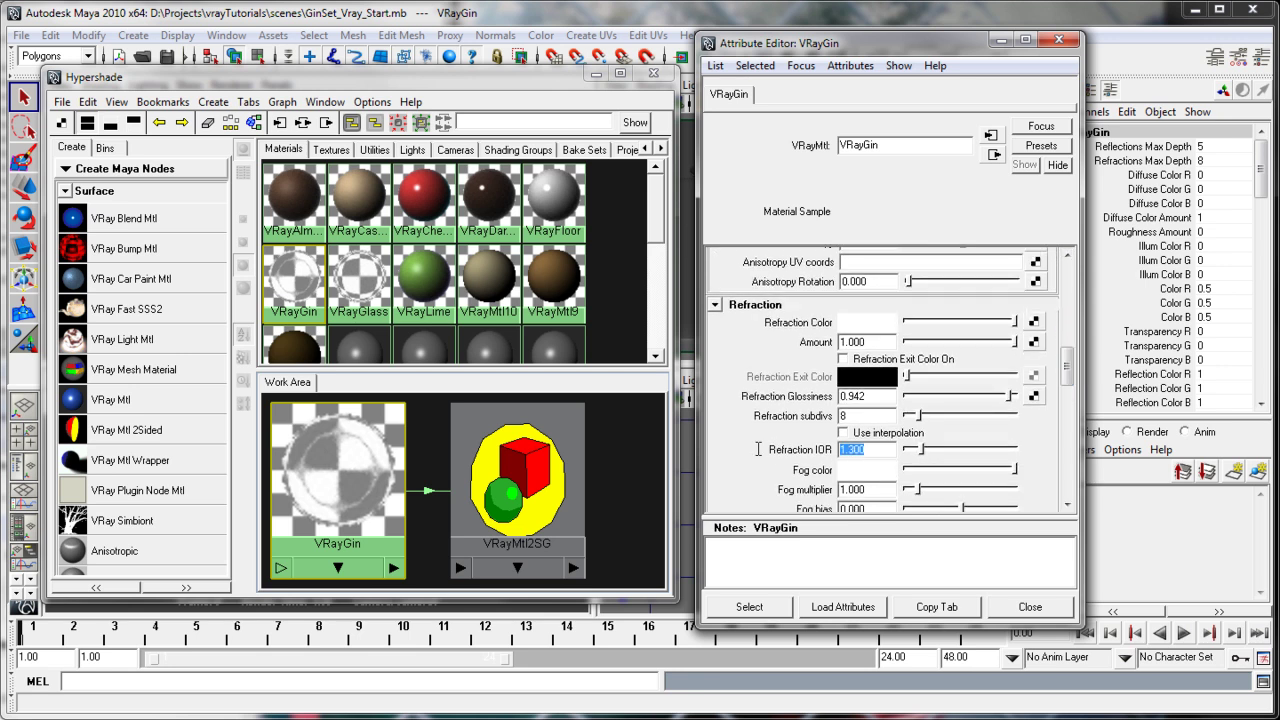
Turn on Affect Shadows for VRayGin, keep Affect Channels at Color only, and close the Attribute Editor.
left_click_drag(1068, 366, 1068, 396)
left_click(844, 377)
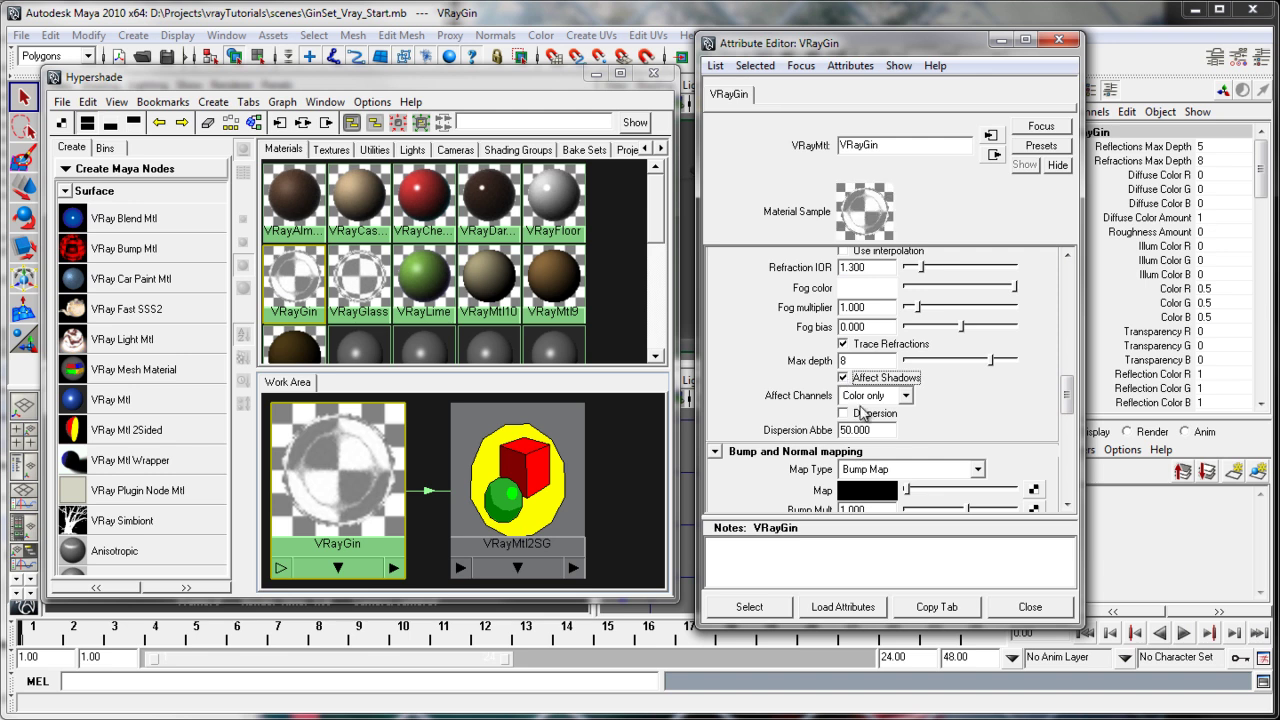
left_click(877, 398)
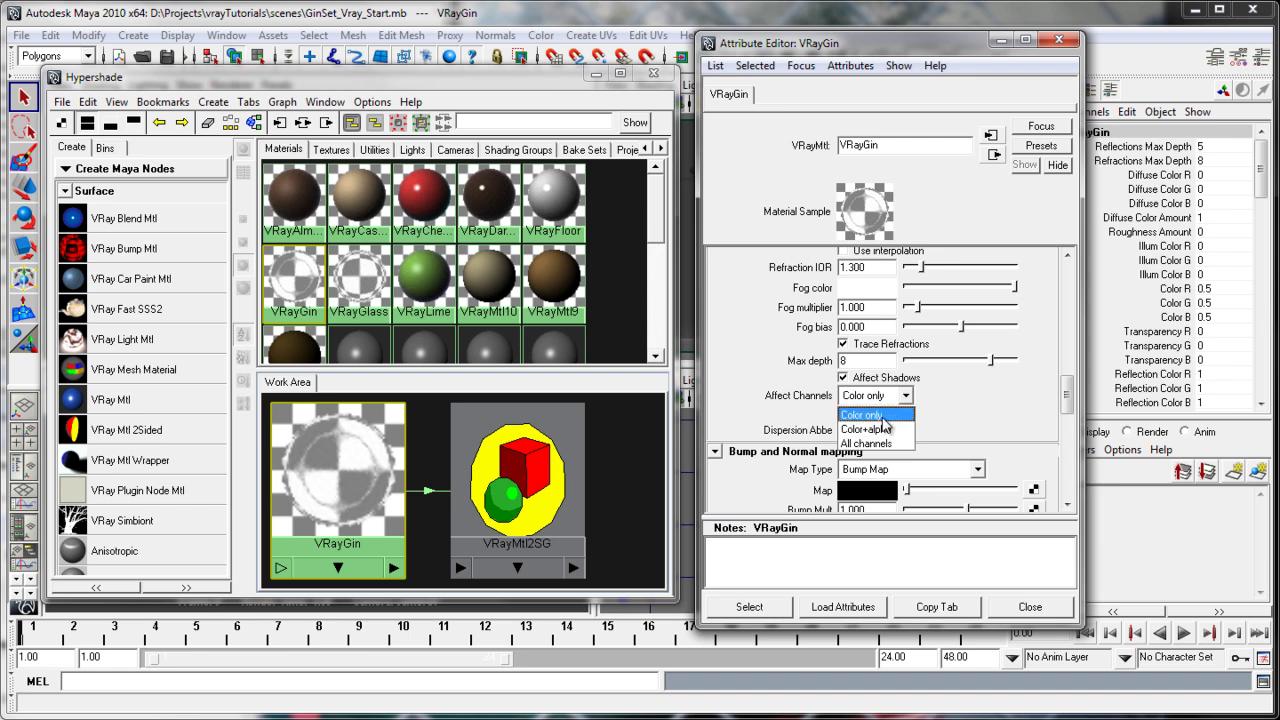
left_click(962, 412)
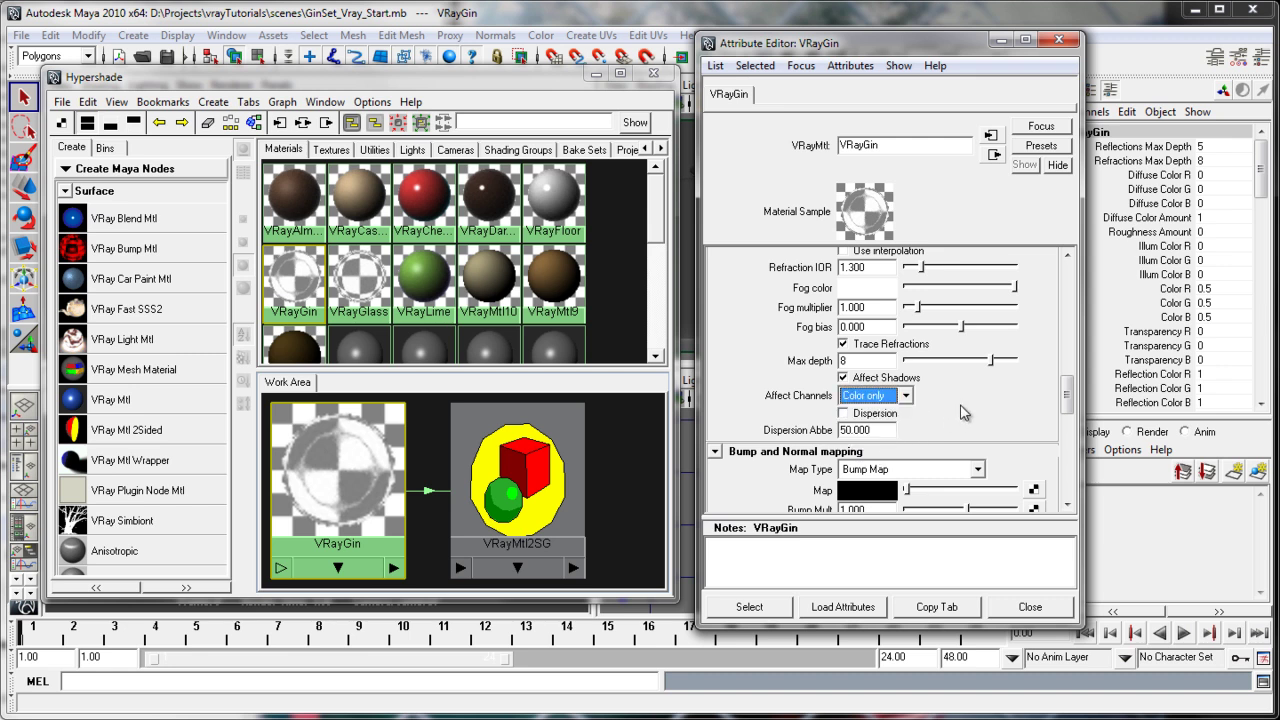
left_click(1063, 40)
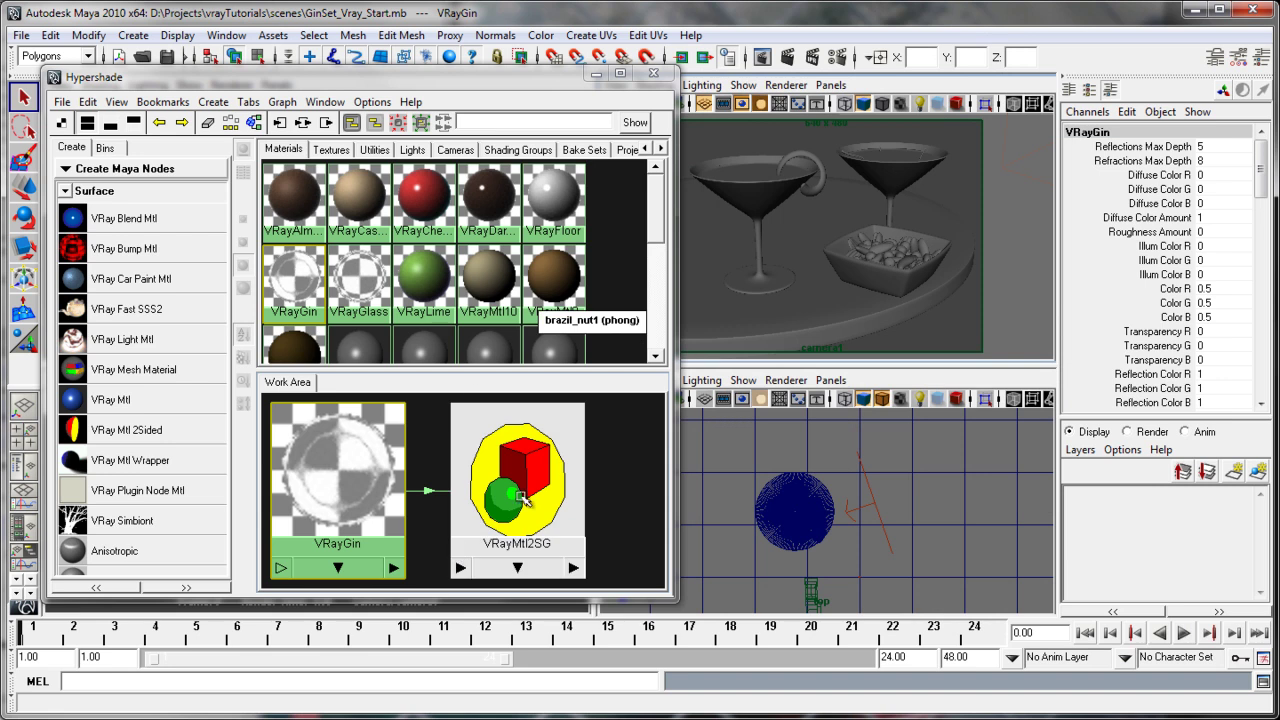
Graph the material of a nut, check the bowl and round tabletop, and close the Hypershade.
scroll(505, 500, "down", 3)
scroll(519, 476, "up", 1)
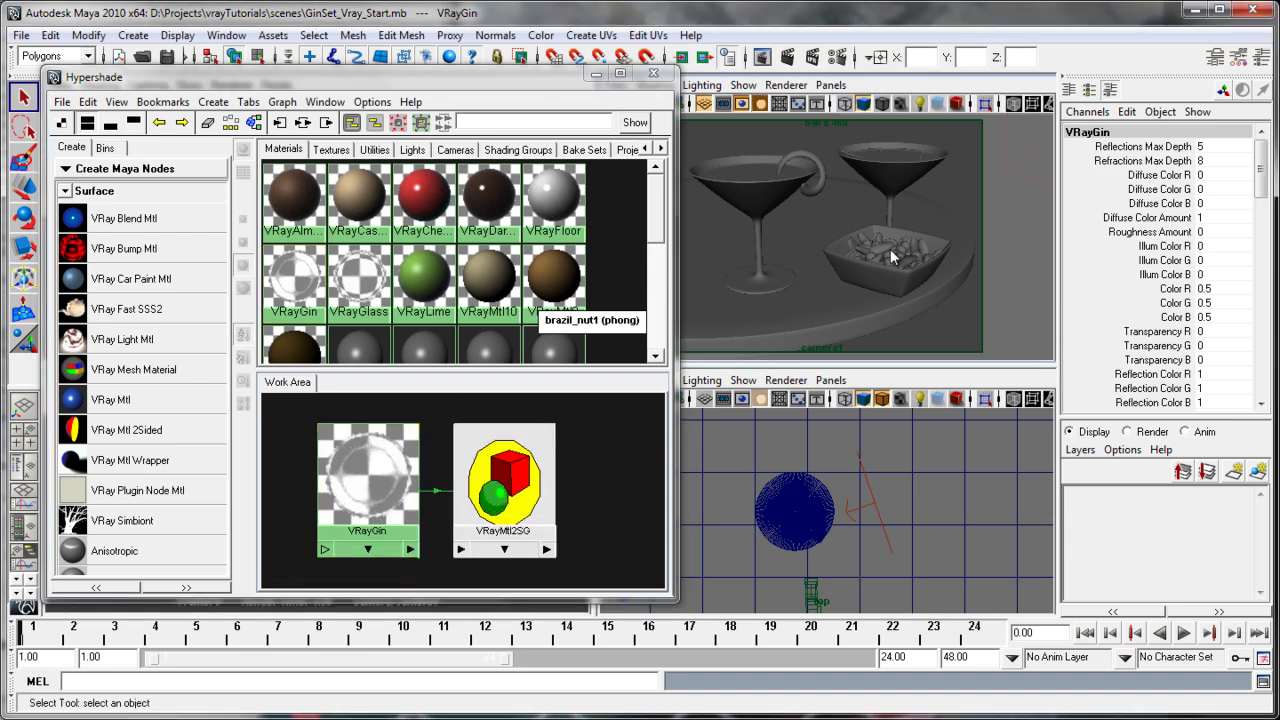
left_click(888, 256)
left_click(252, 122)
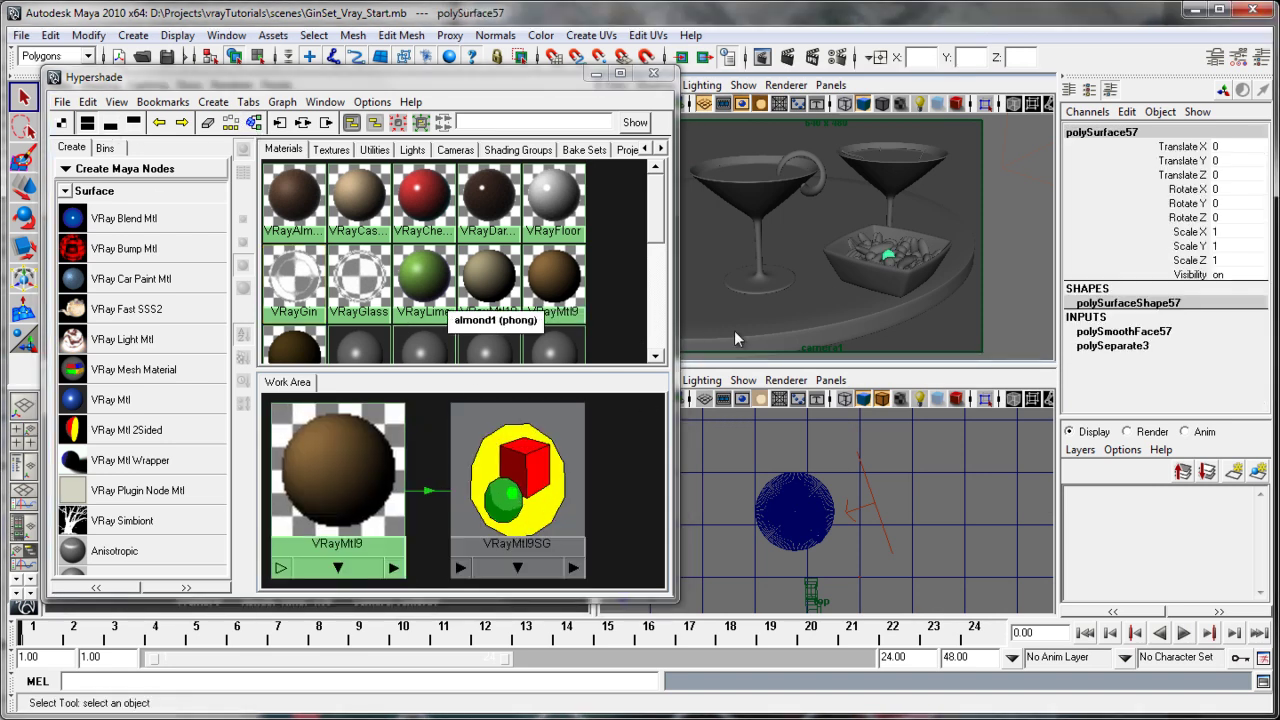
left_click(866, 285)
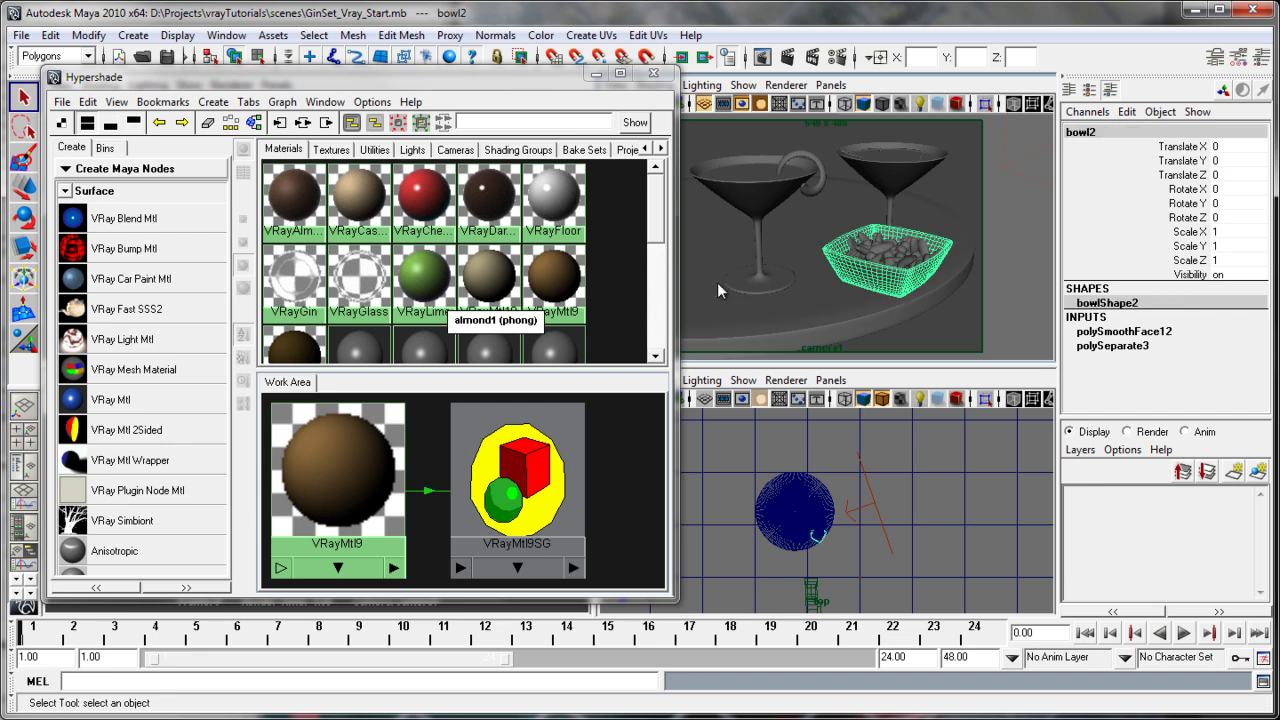
left_click(833, 322)
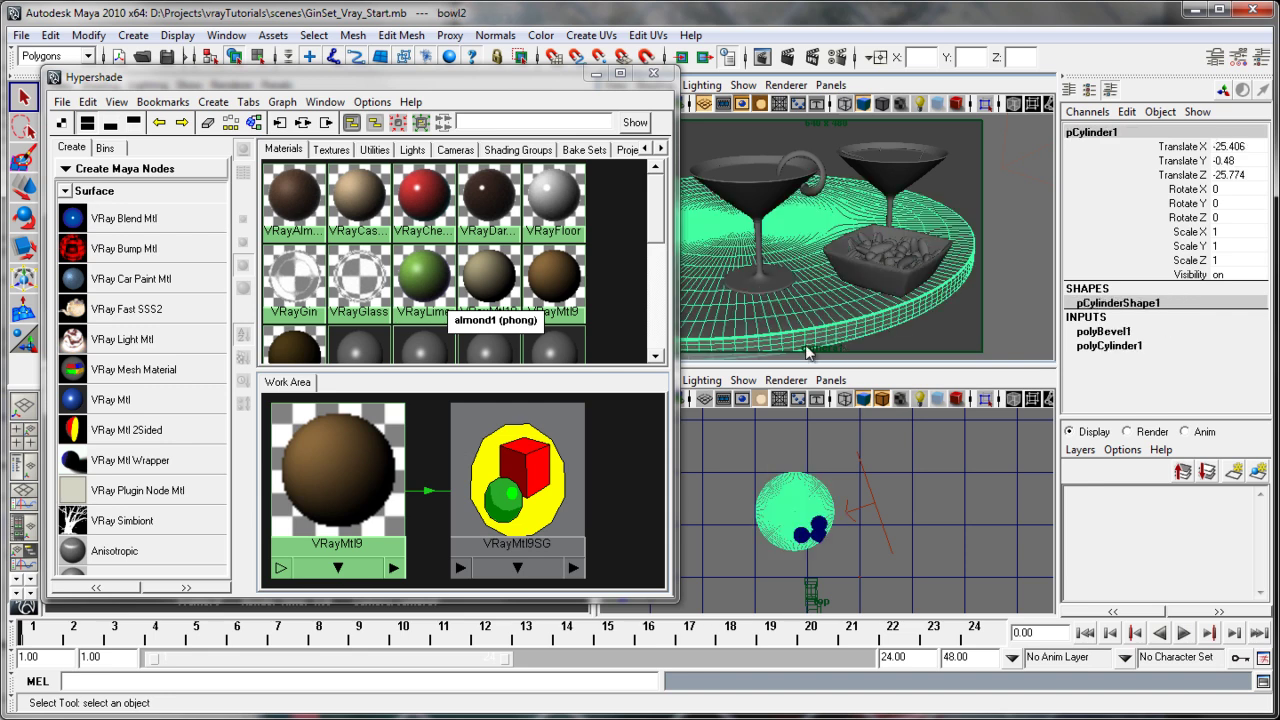
left_click(653, 73)
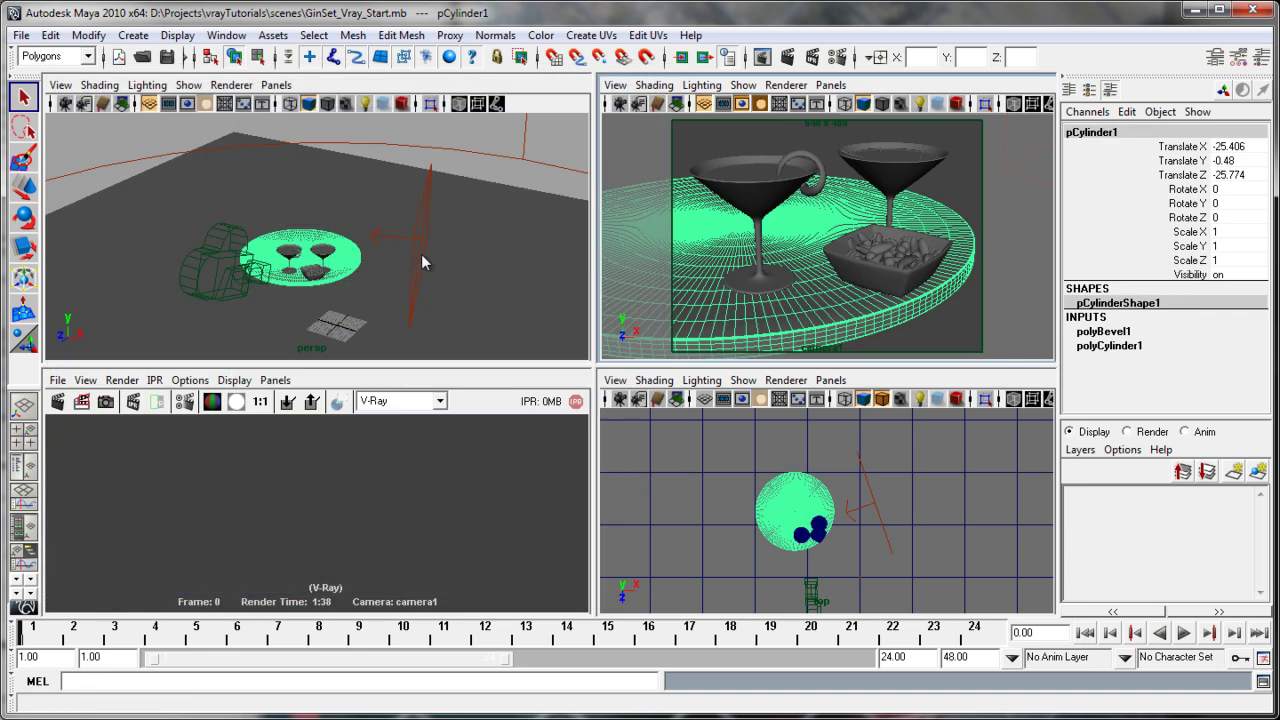
Clear the selection and load the LinearWorkflowVFB preset in the V-Ray render settings.
scroll(442, 250, "down", 10)
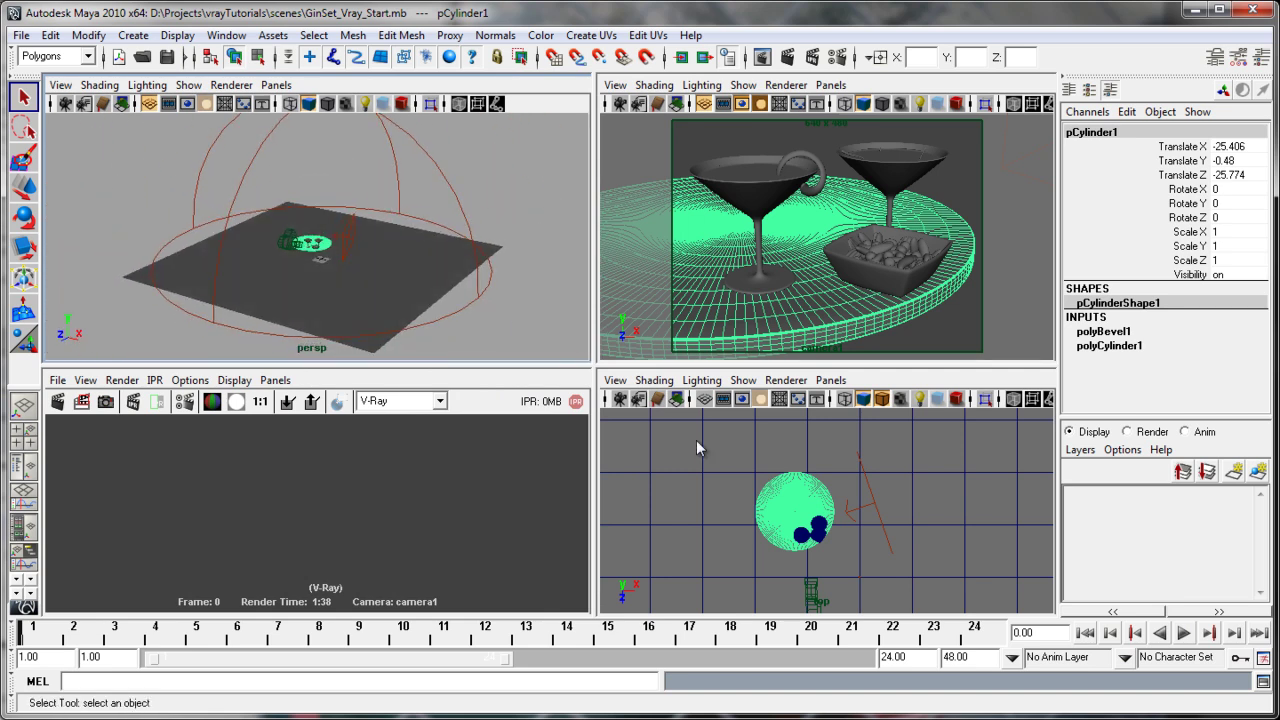
left_click(733, 553)
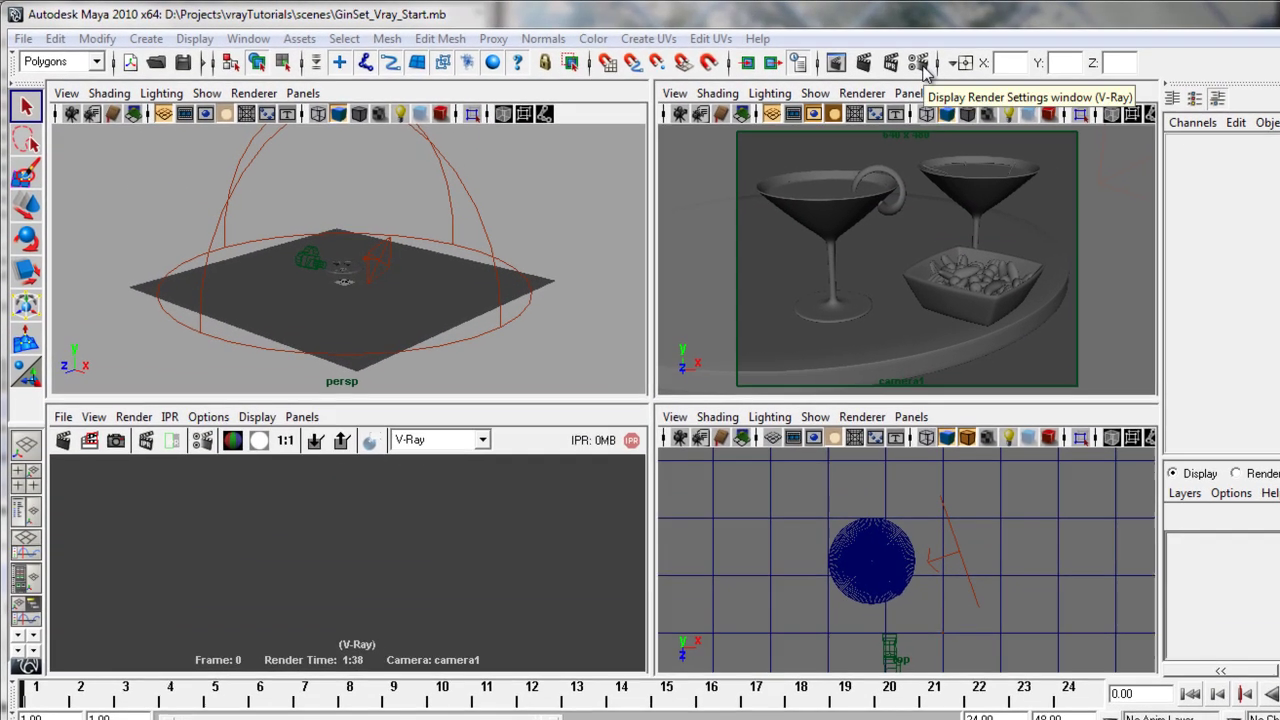
left_click(838, 57)
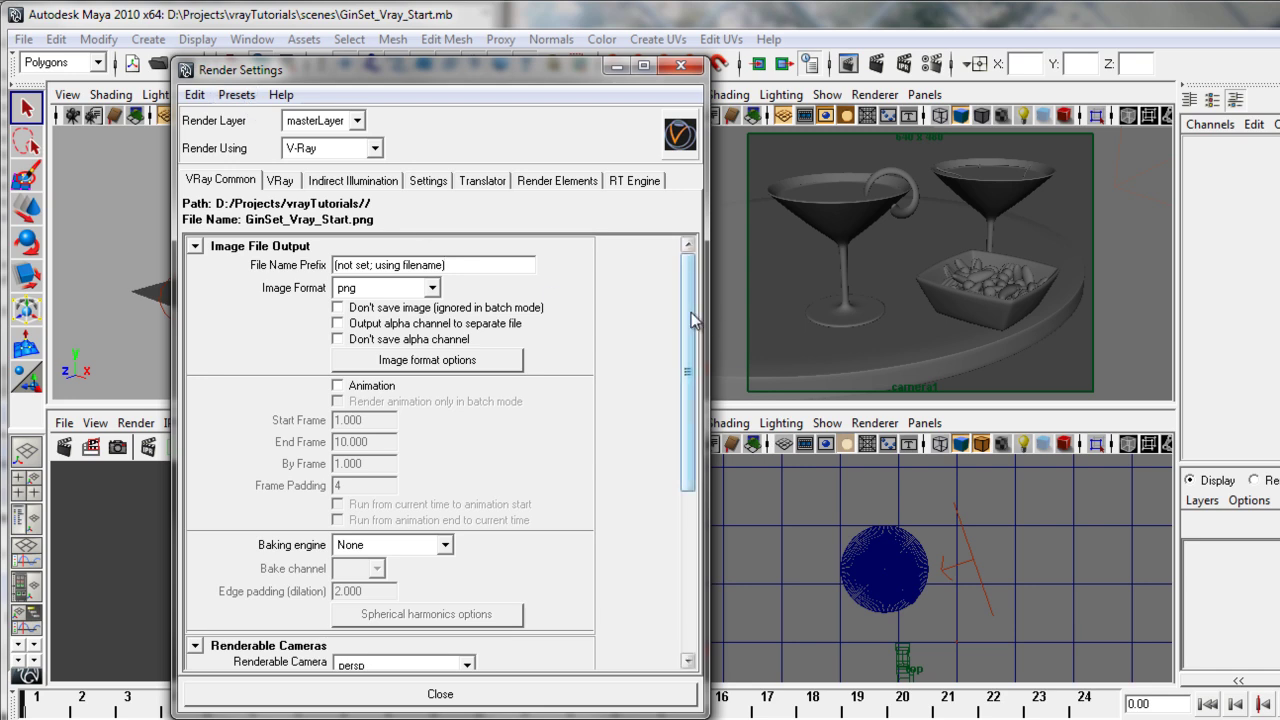
left_click(236, 94)
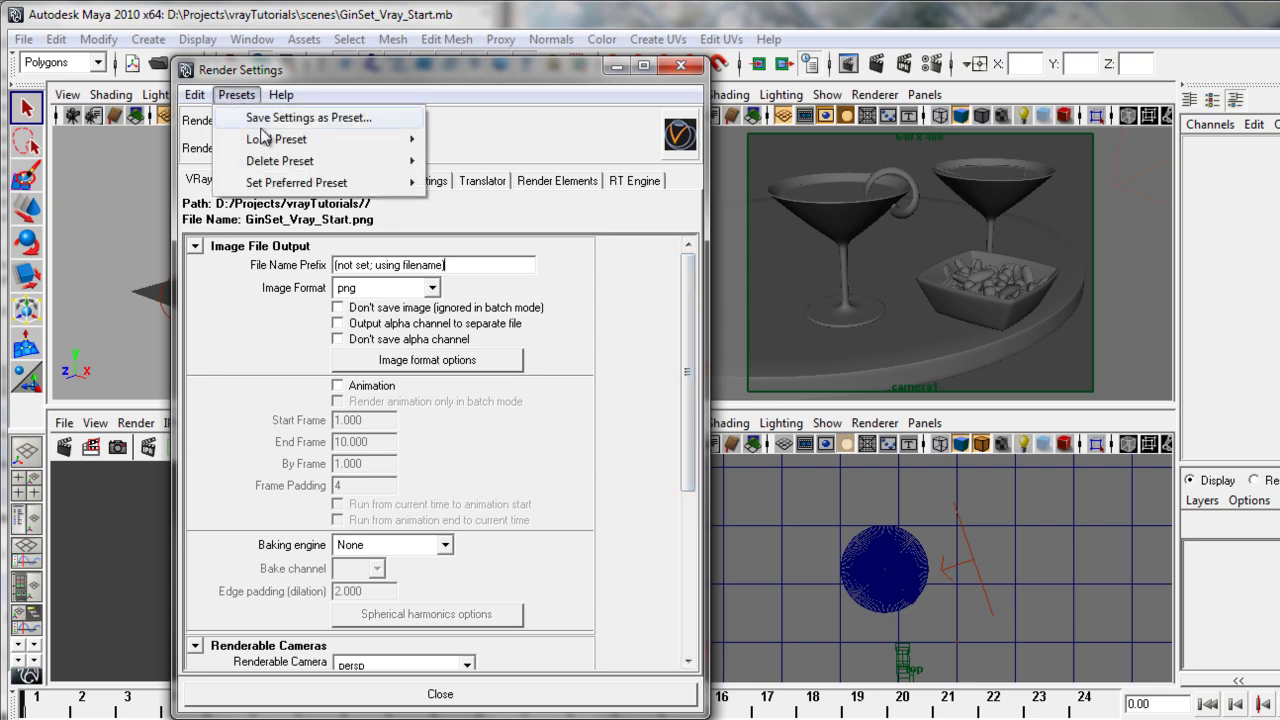
mouse_move(268, 141)
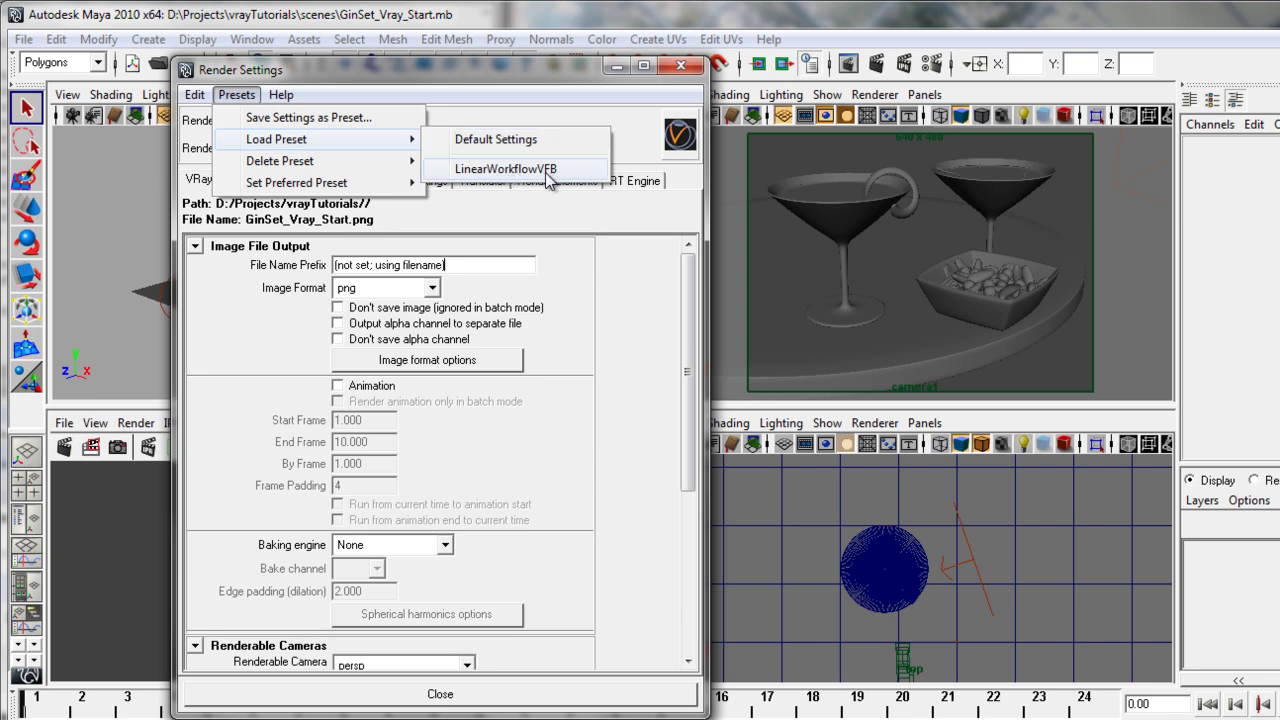
left_click(505, 172)
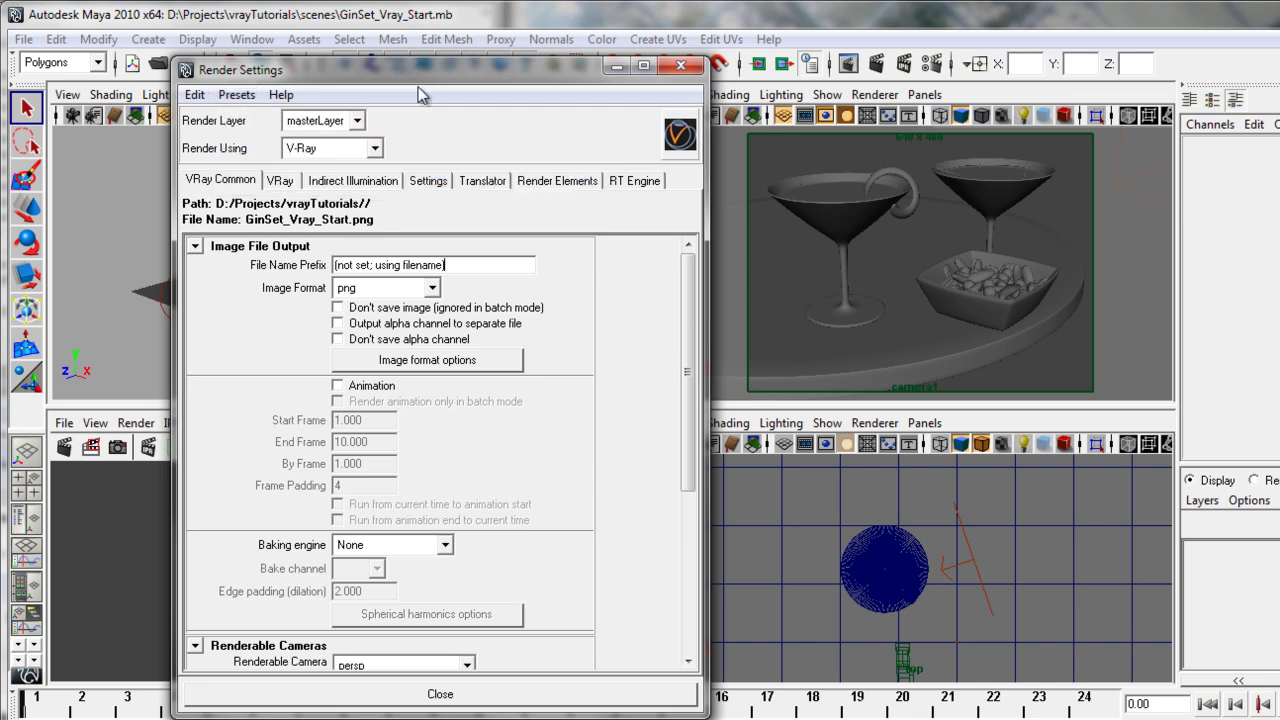
Check the resolution and Adaptive DMC threshold in the V-Ray render settings, and set the antialiasing filter type to Gaussian.
left_click_drag(686, 275, 700, 440)
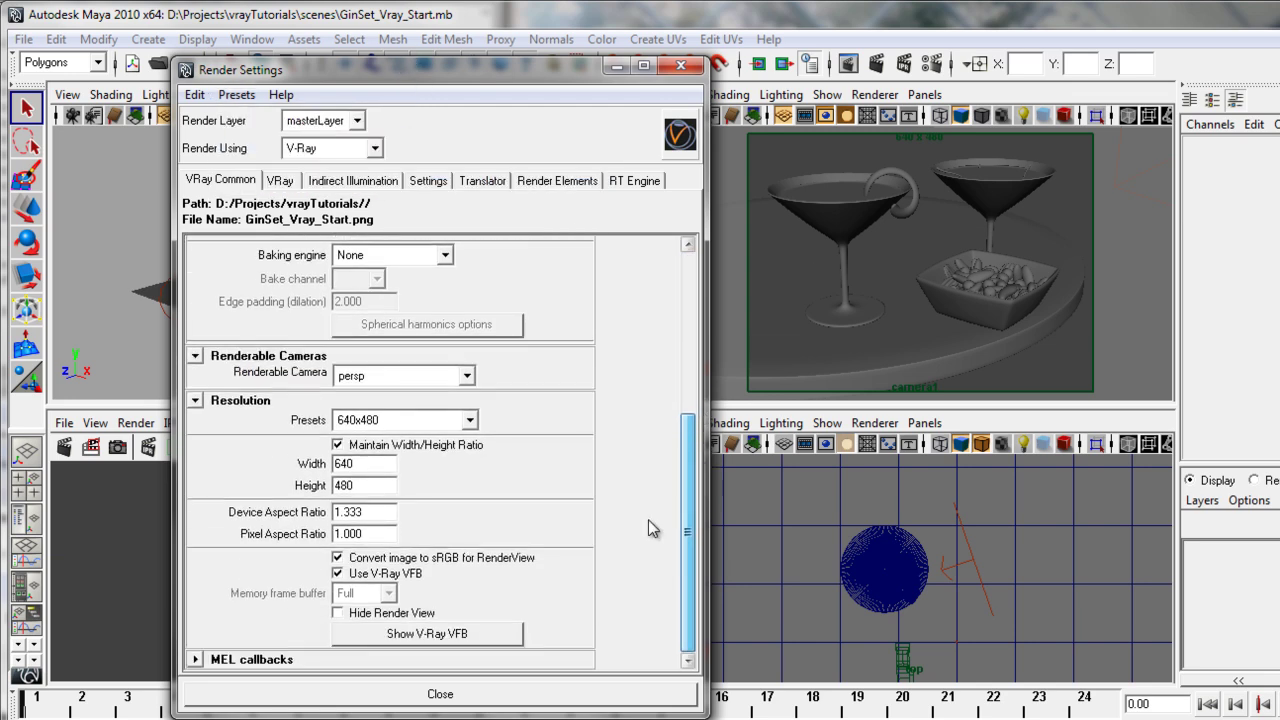
left_click(276, 183)
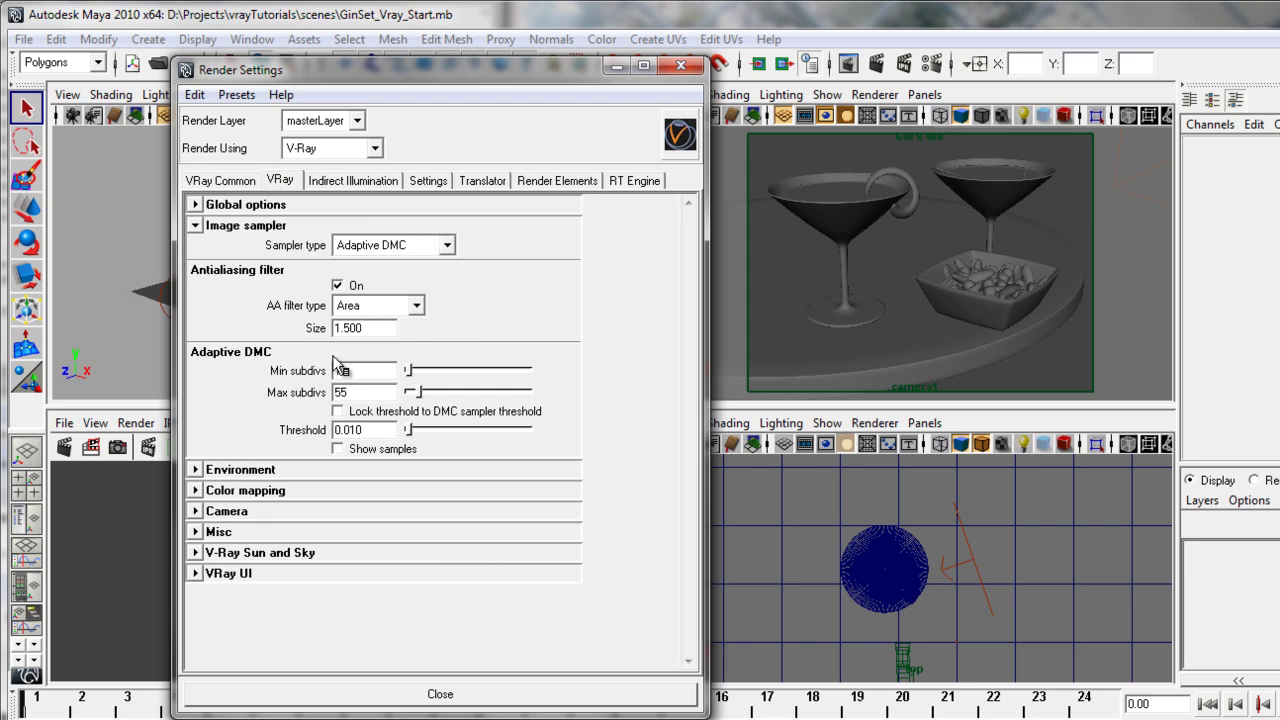
left_click_drag(369, 430, 309, 435)
left_click_drag(389, 435, 270, 424)
left_click(395, 306)
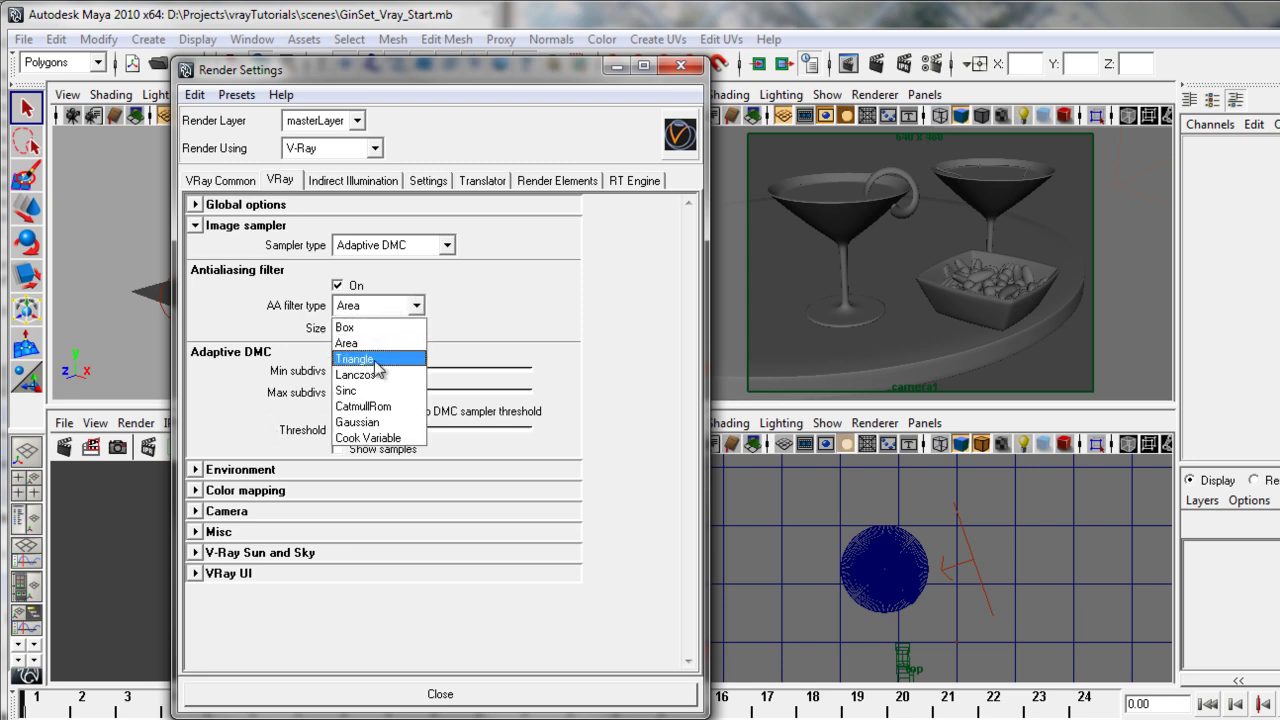
left_click(366, 422)
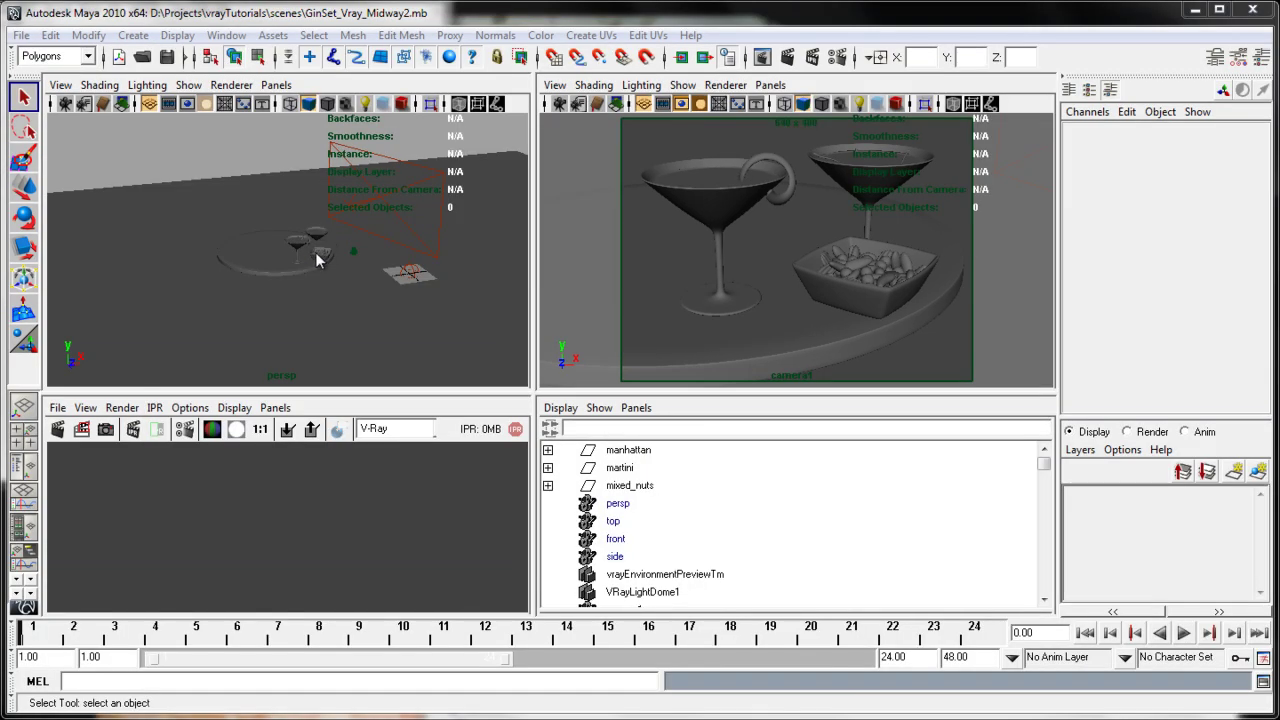
Examine the tabletop set in the perspective view, picking out the nuts and the rear martini glass.
right_click_drag(318, 260, 430, 255, "alt")
left_click_drag(397, 279, 363, 263, "alt")
mouse_move(363, 263)
right_mouse_down("alt")
mouse_move(317, 263)
mouse_move(360, 257)
mouse_move(338, 266)
right_mouse_up("alt")
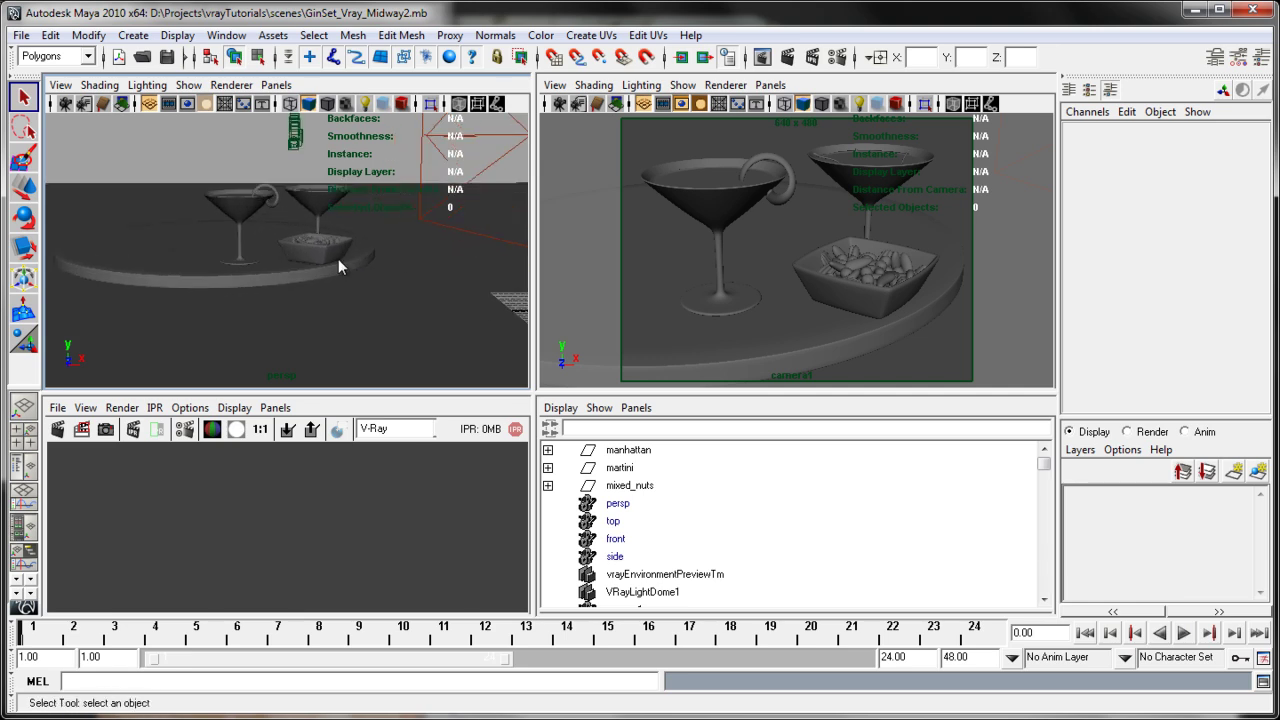
left_click_drag(317, 258, 291, 259, "alt")
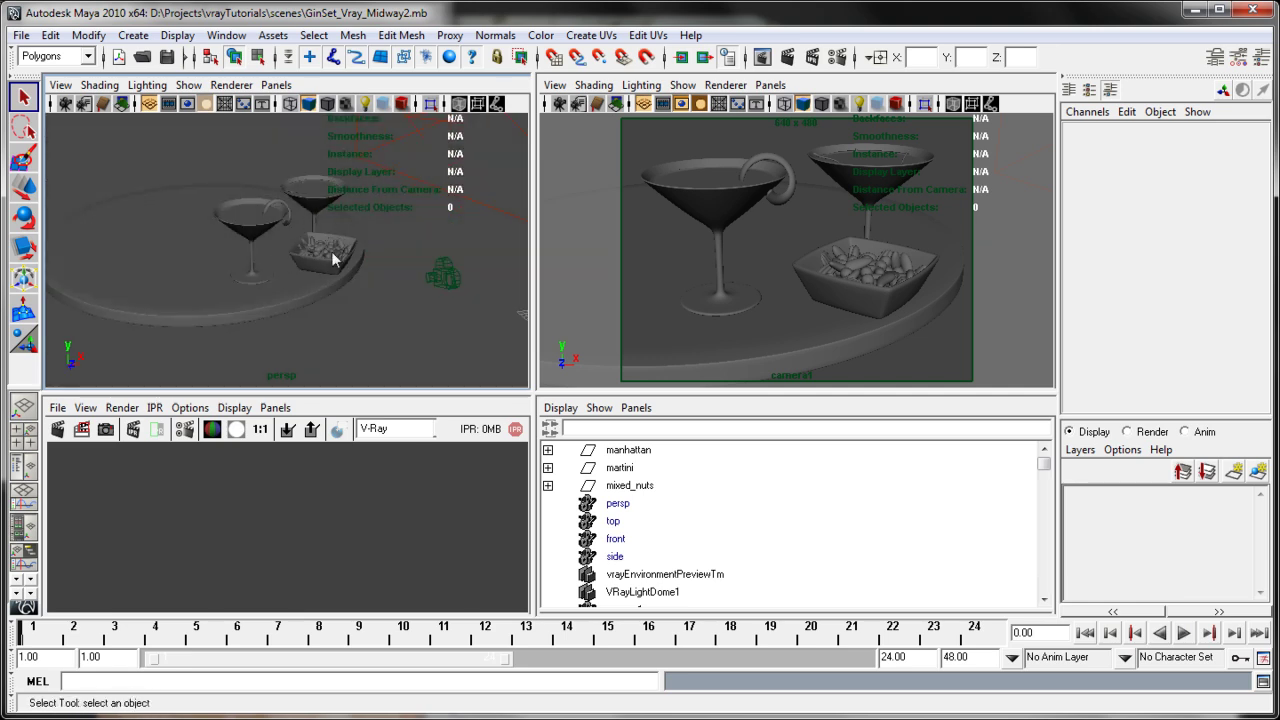
left_click(322, 250)
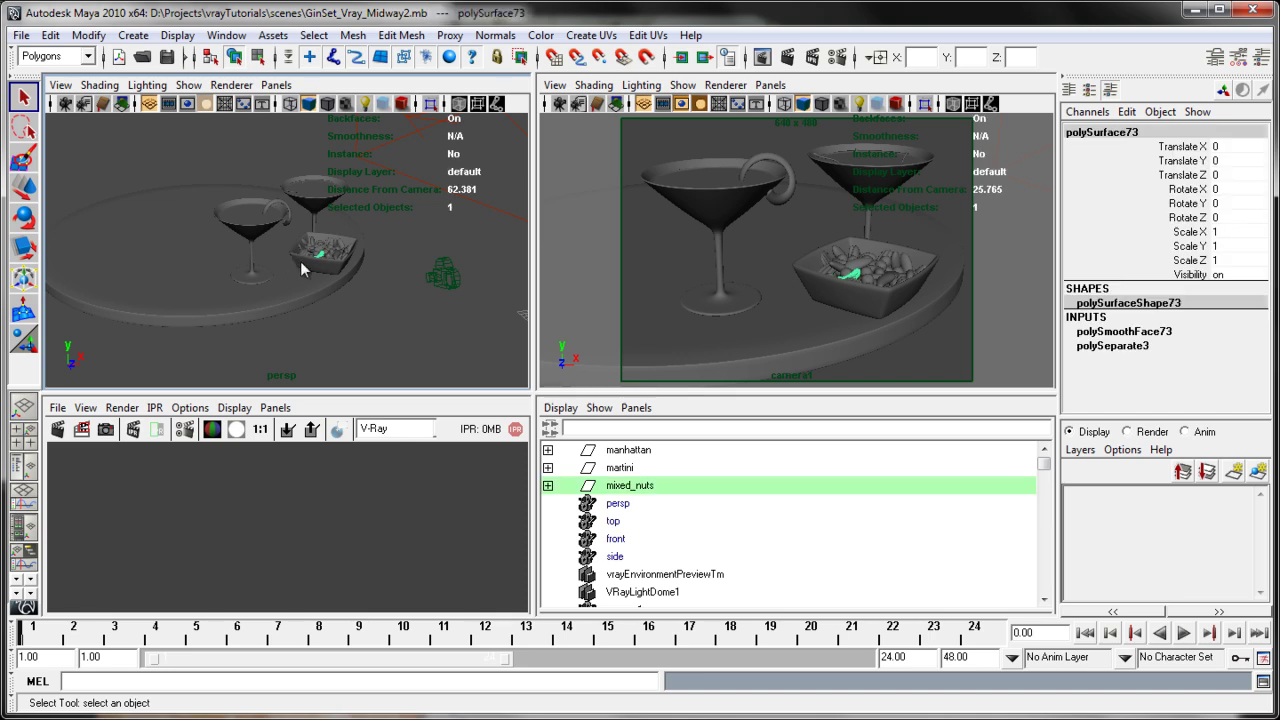
left_click(331, 243)
left_click(318, 192)
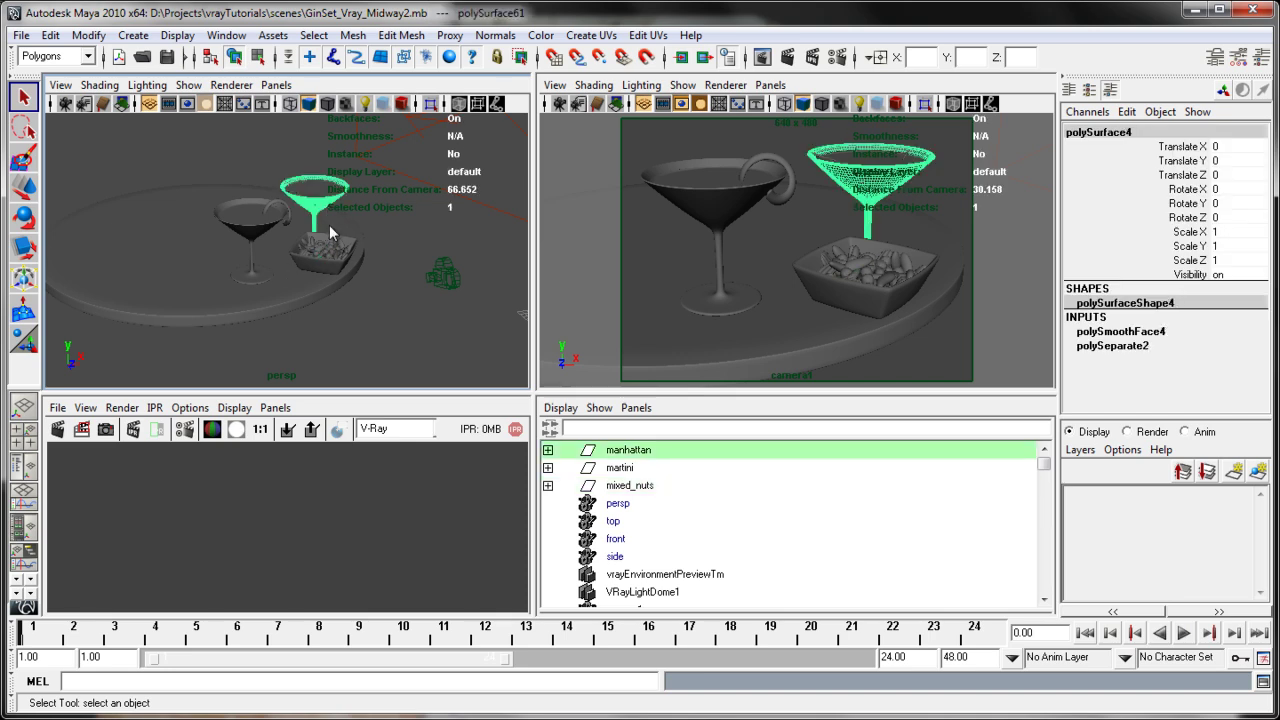
left_click_drag(400, 271, 401, 260, "alt")
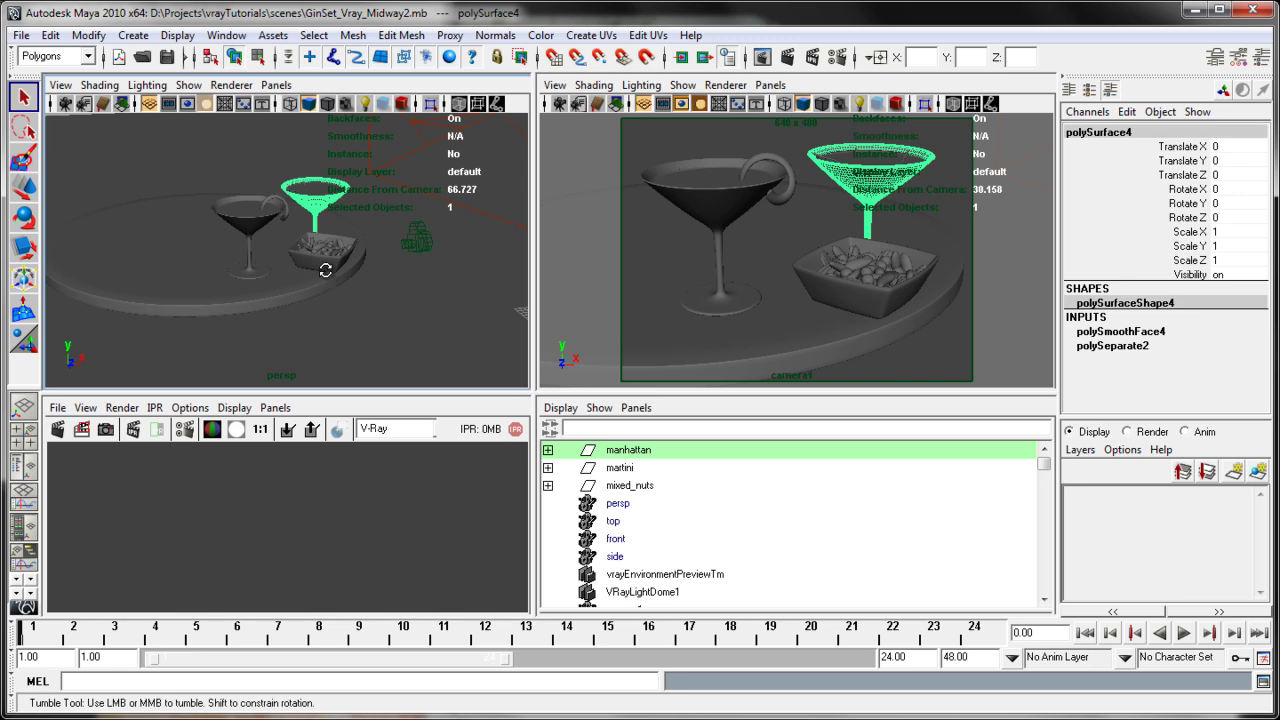
left_click_drag(325, 268, 323, 264, "alt")
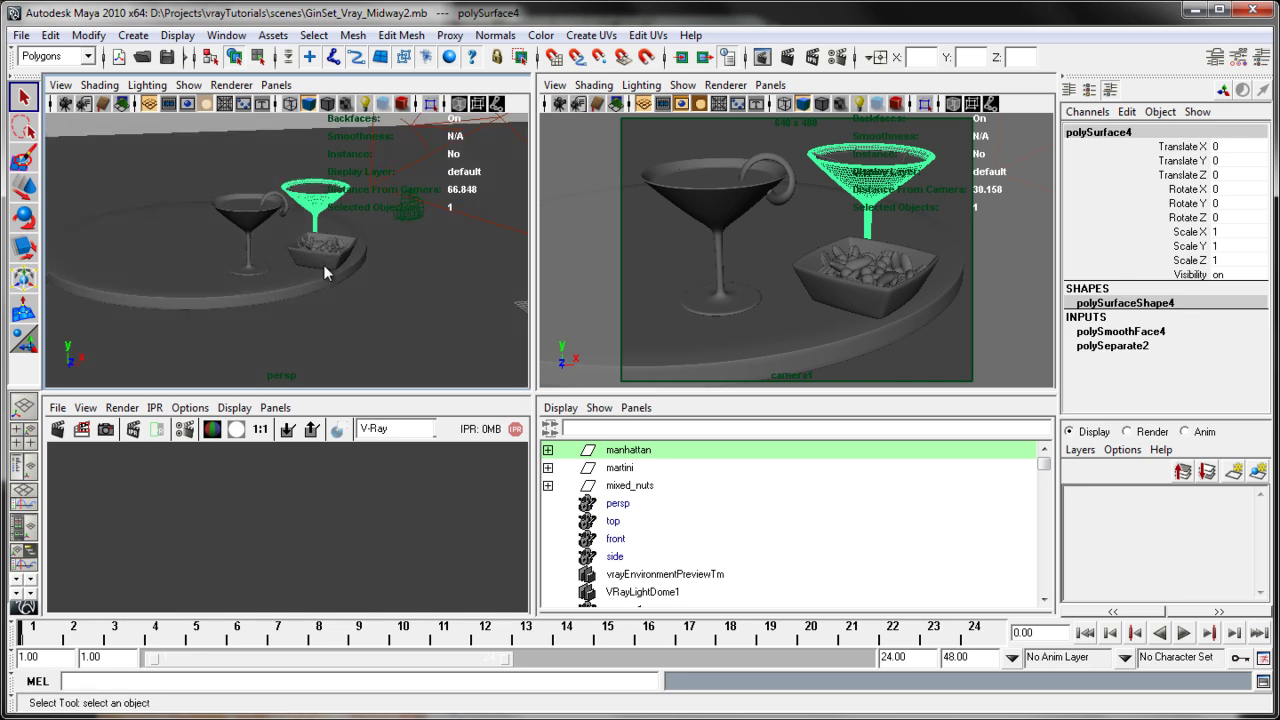
Add the Reflection, Refraction, Specular, Diffuse, Z-depth and Normals render elements in the V-Ray render settings.
left_click(837, 58)
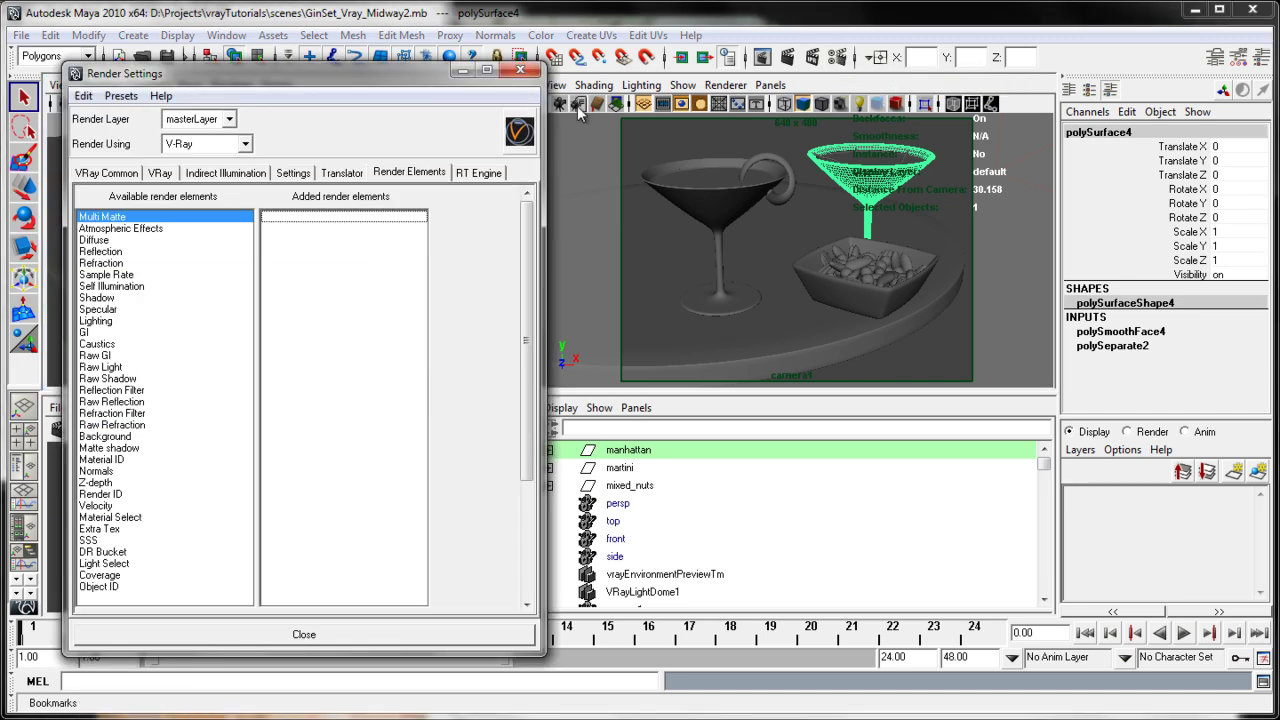
left_click(357, 176)
left_click(397, 175)
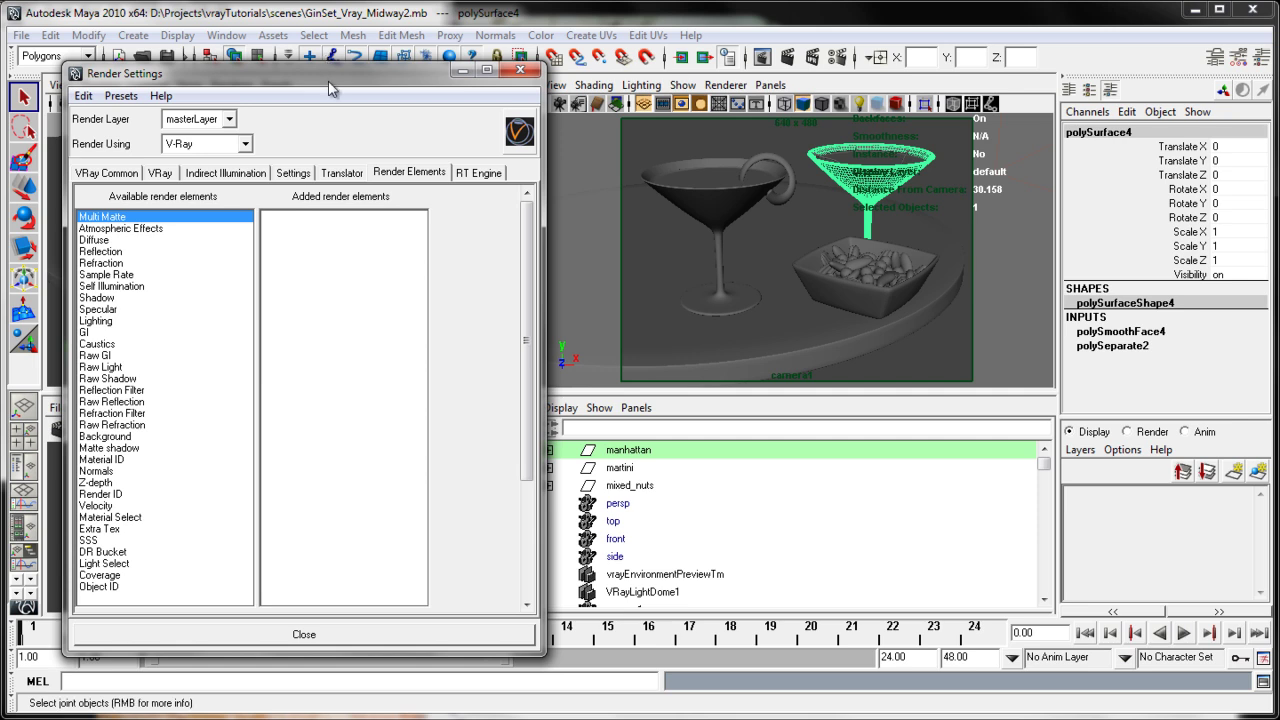
left_click(749, 202)
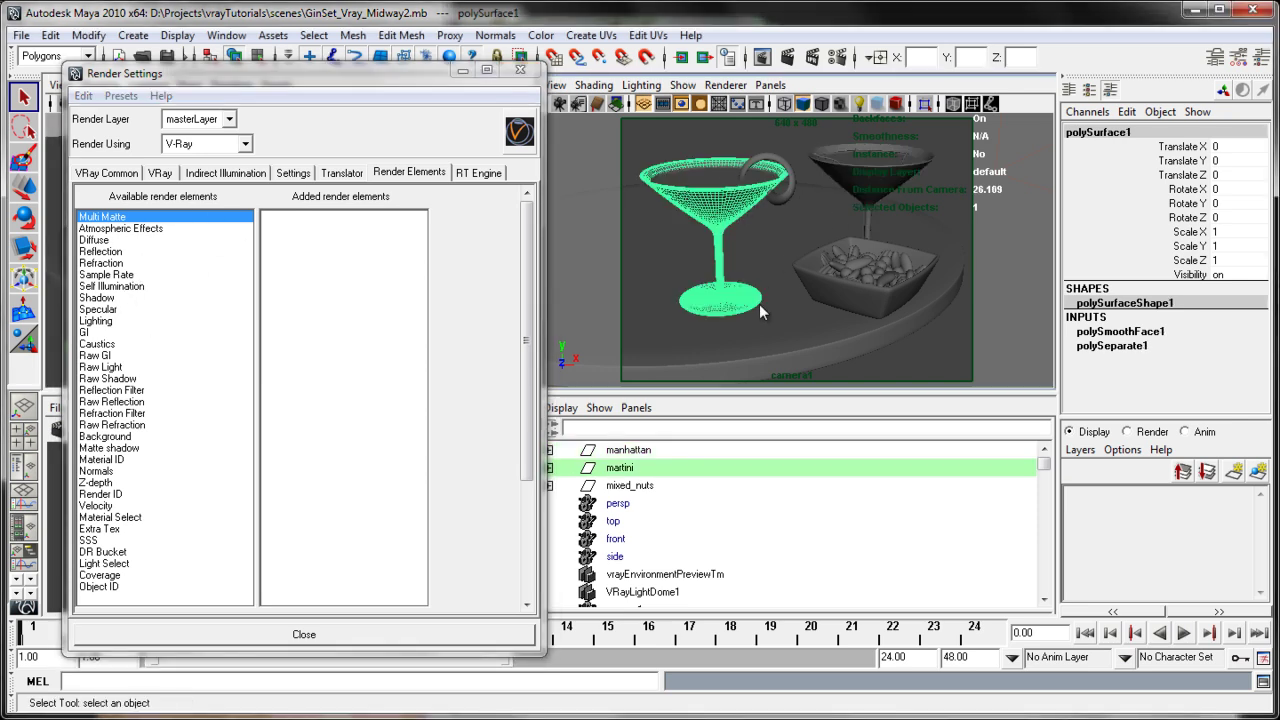
double_click(112, 252)
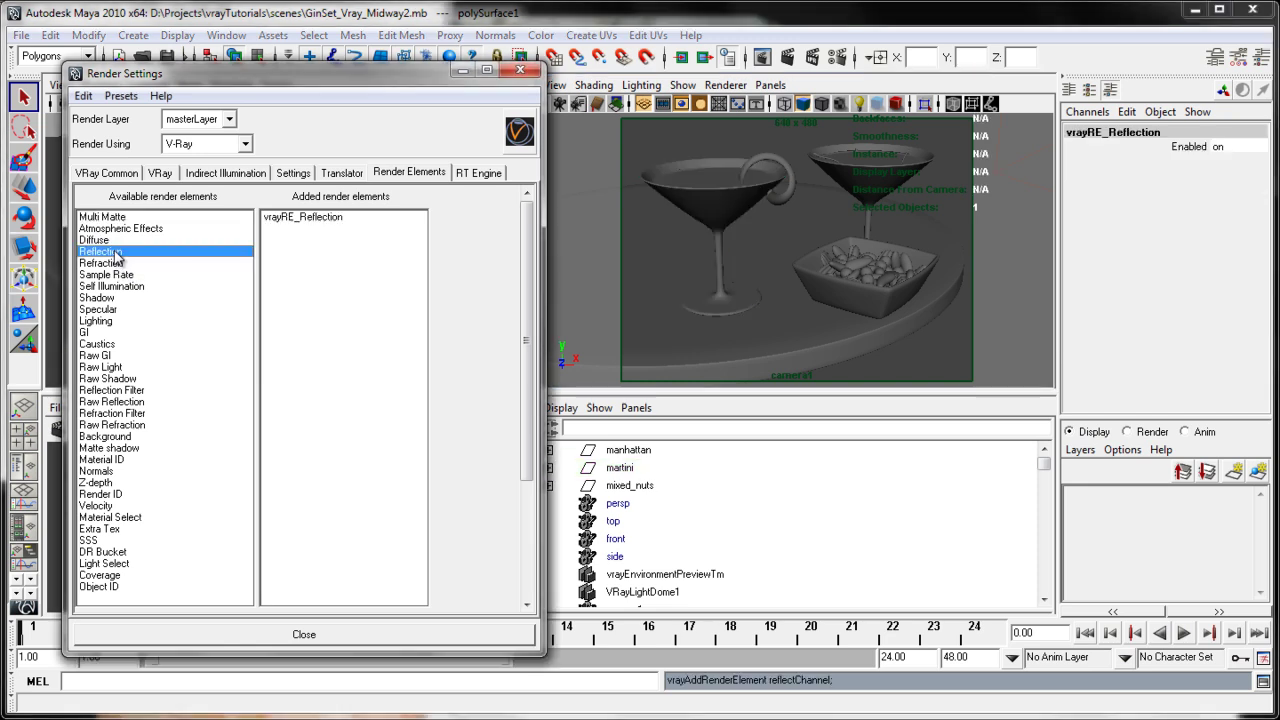
double_click(112, 265)
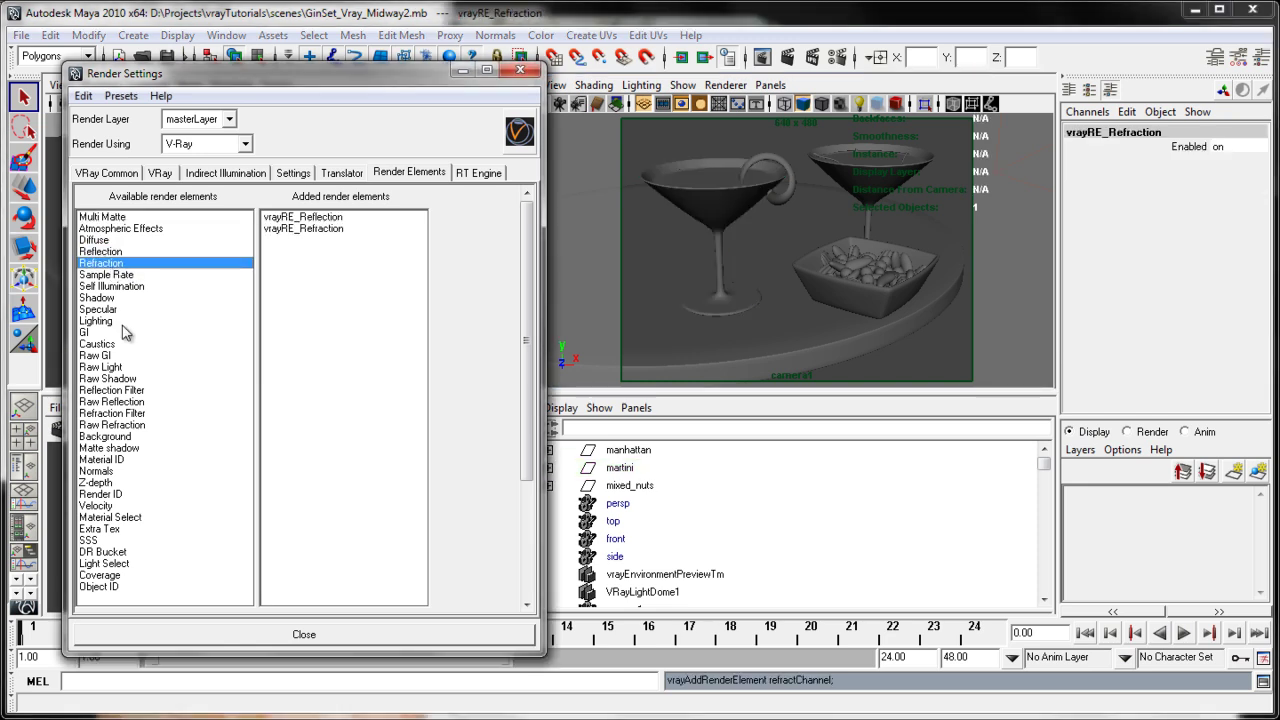
double_click(110, 311)
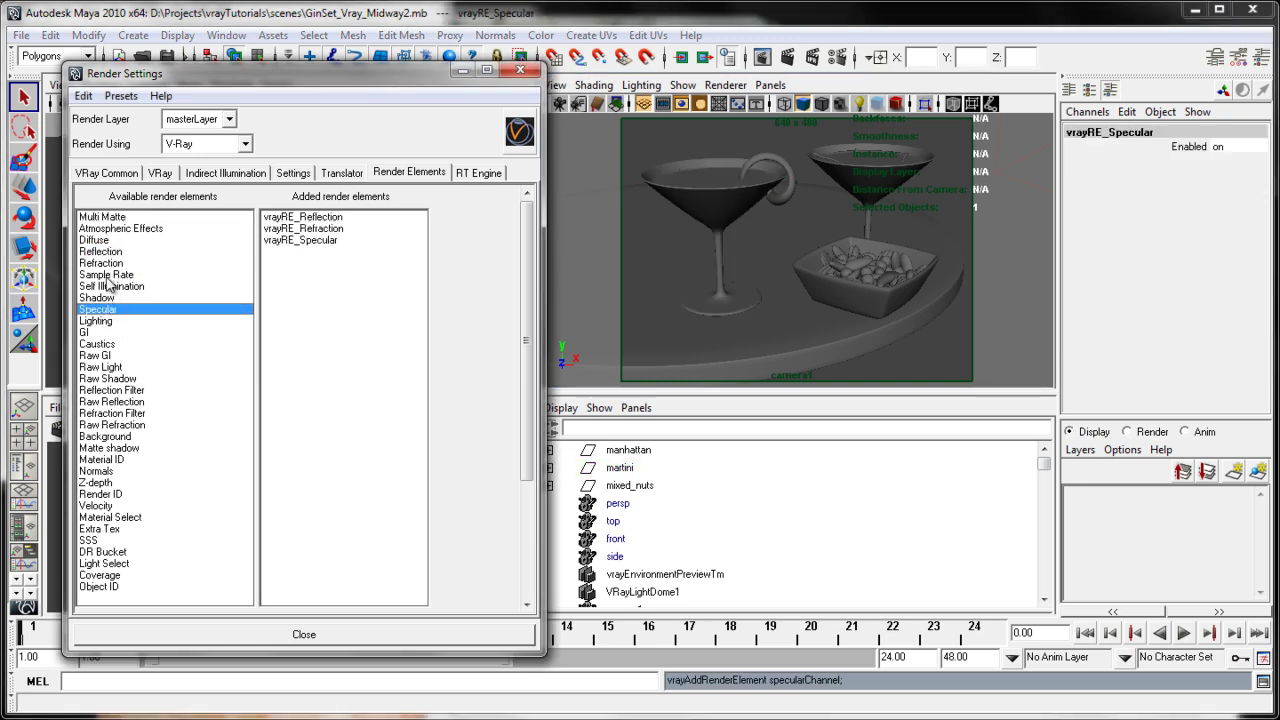
double_click(104, 241)
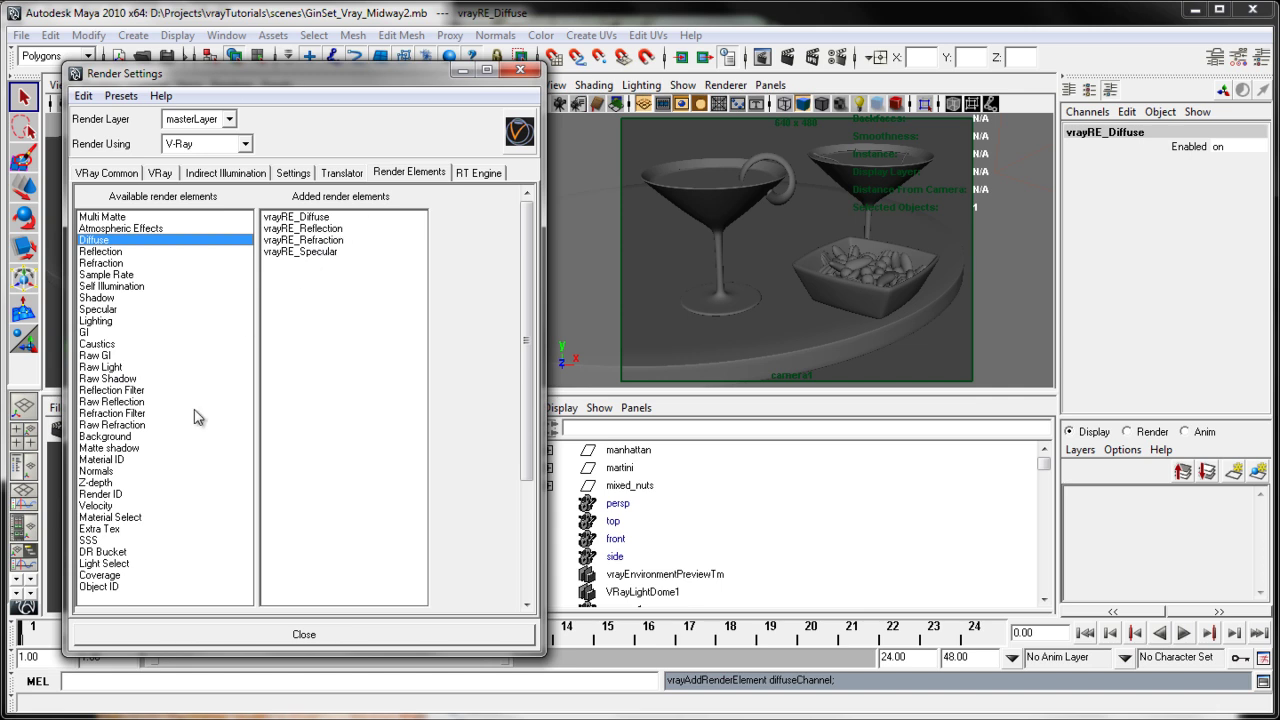
double_click(105, 484)
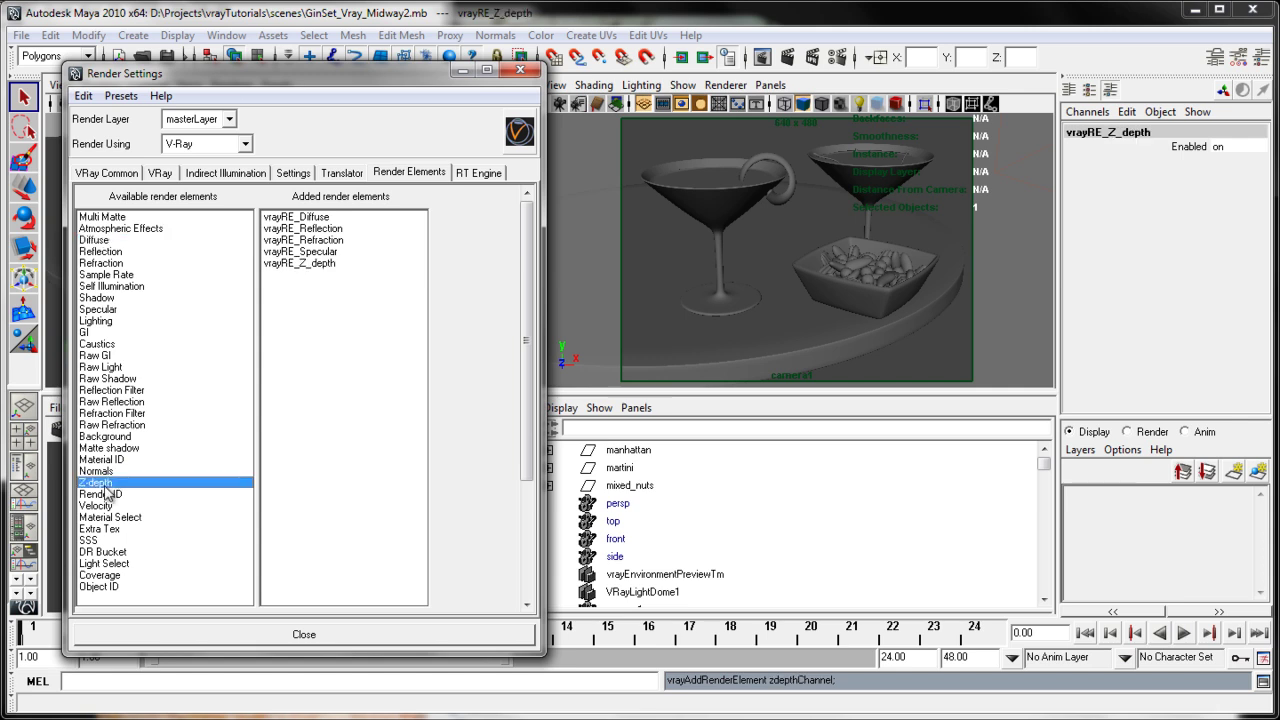
double_click(100, 472)
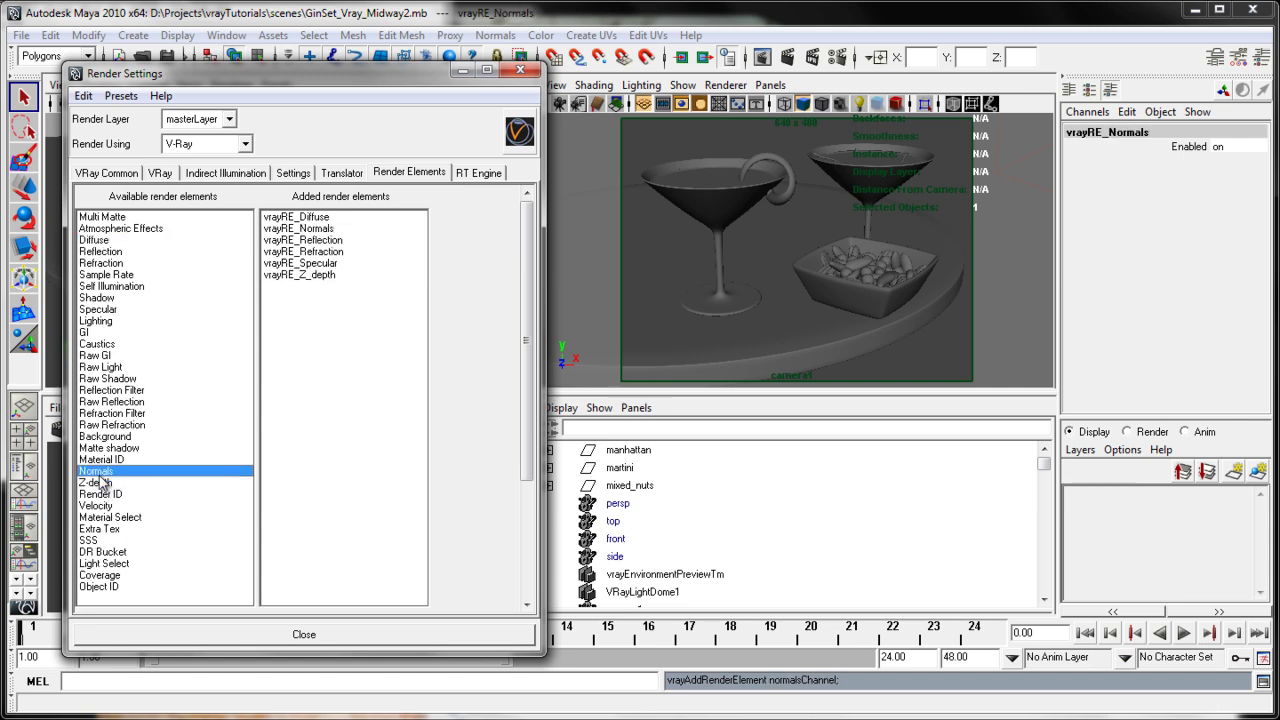
Add a Multi Matte render element, review its object ID and material ID attributes, and minimize the Attribute Editor.
double_click(110, 218)
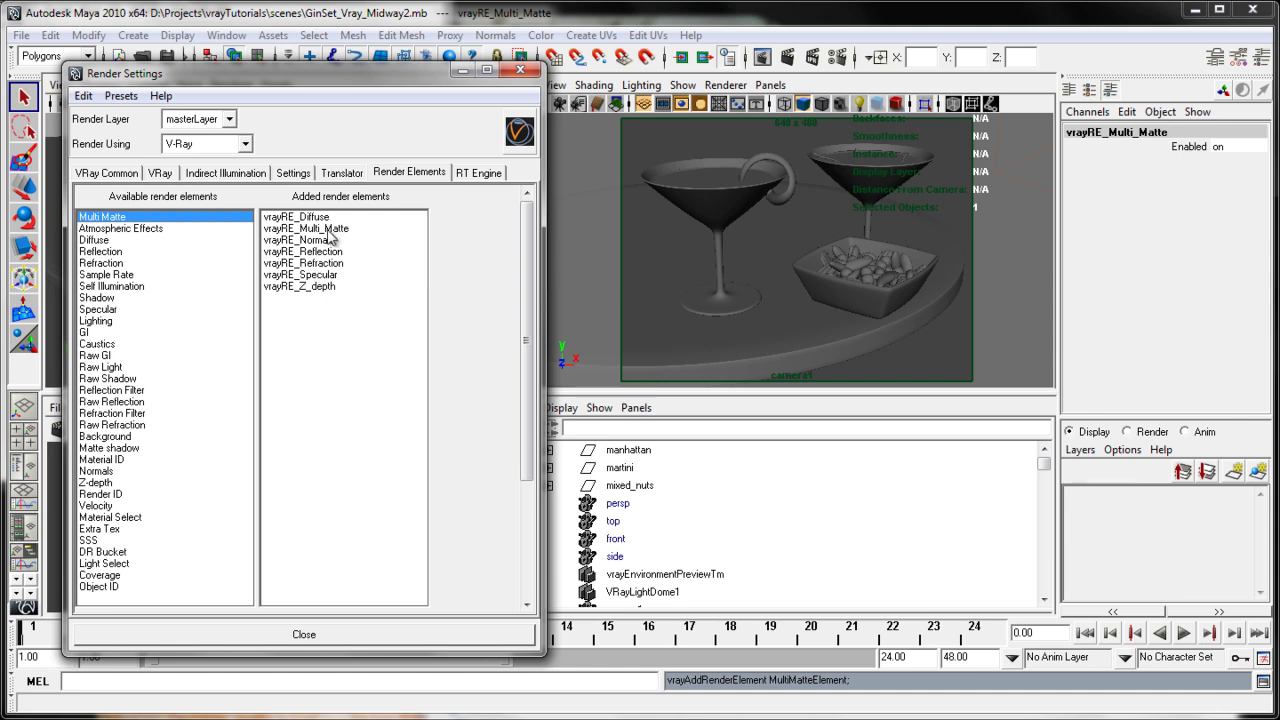
double_click(331, 230)
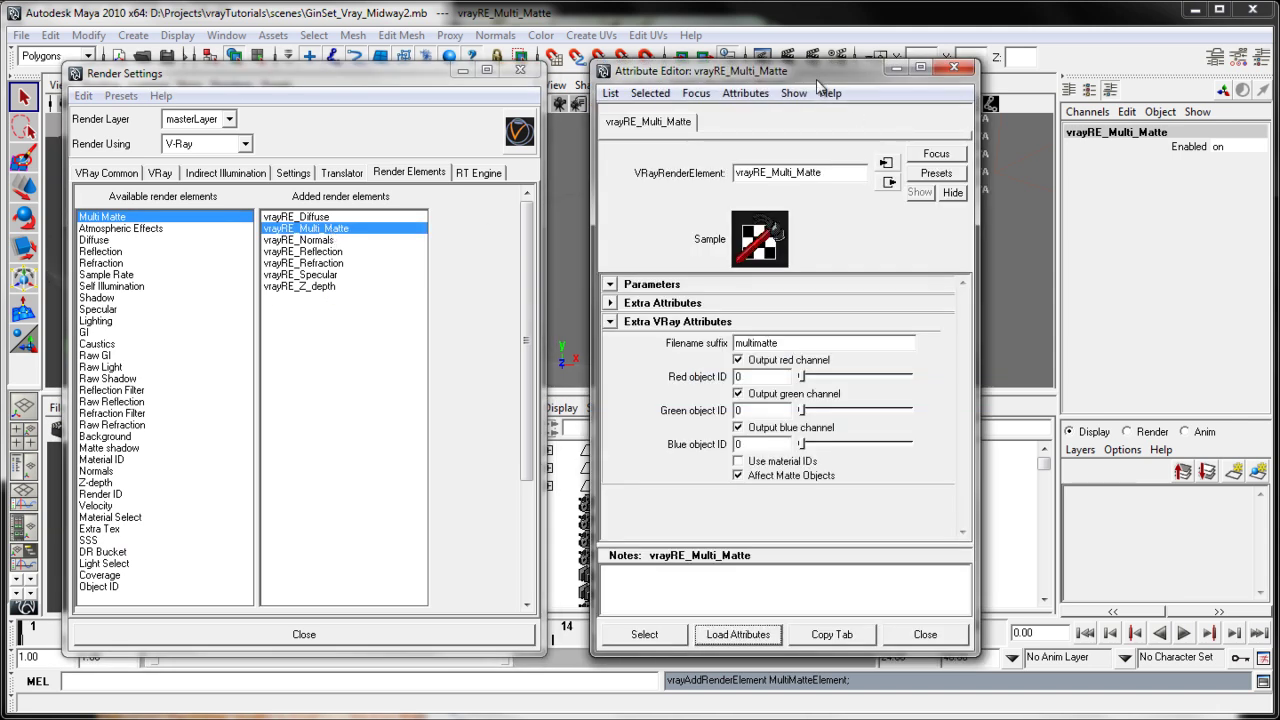
left_click_drag(825, 65, 918, 89)
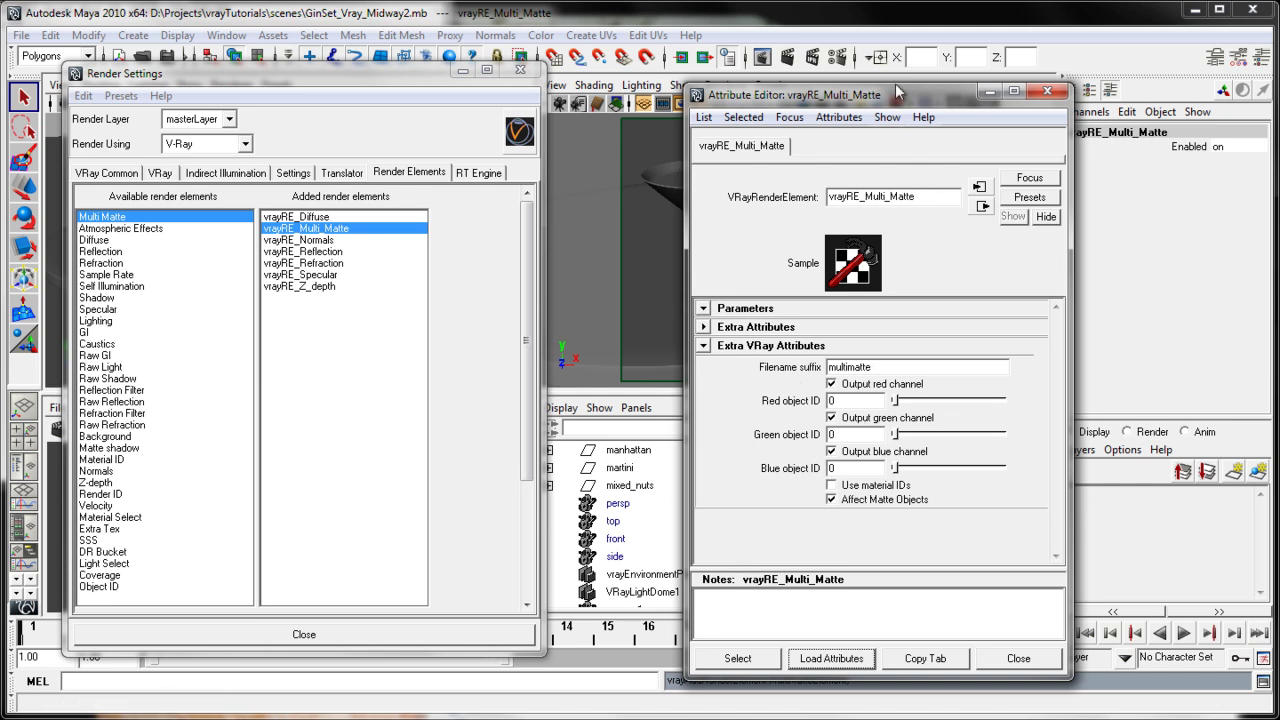
left_click_drag(886, 100, 916, 85)
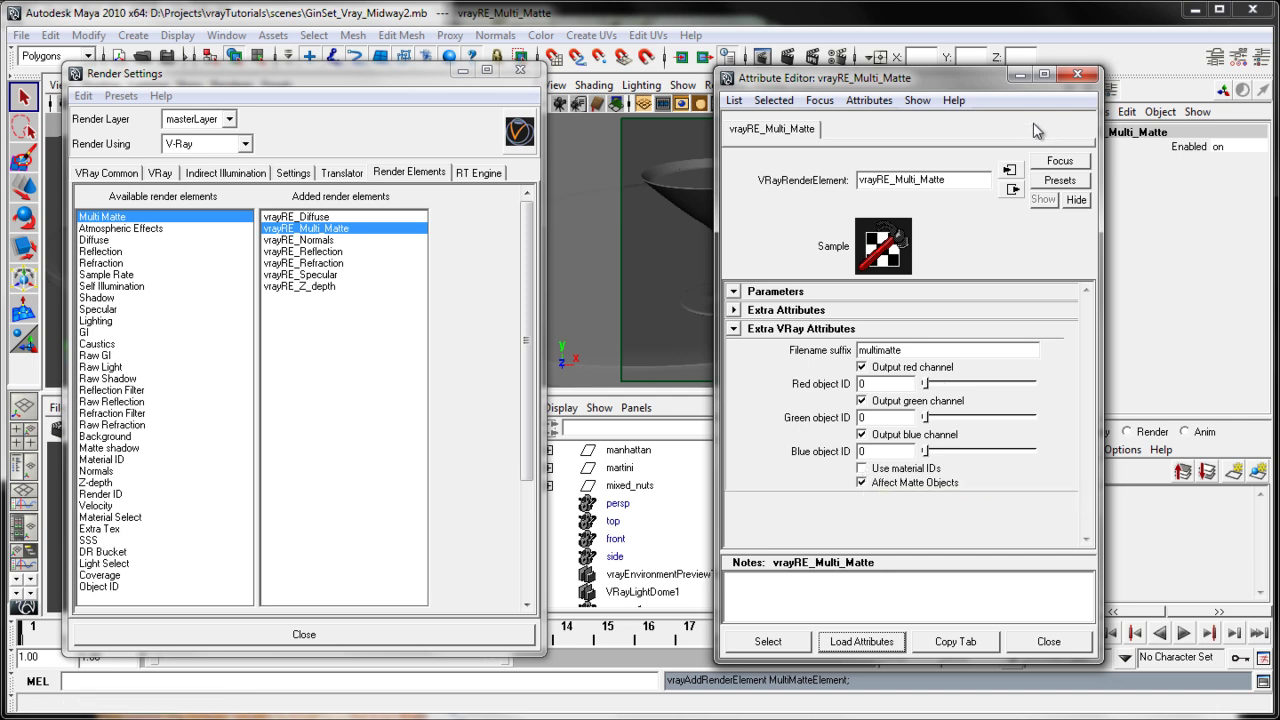
left_click(1022, 74)
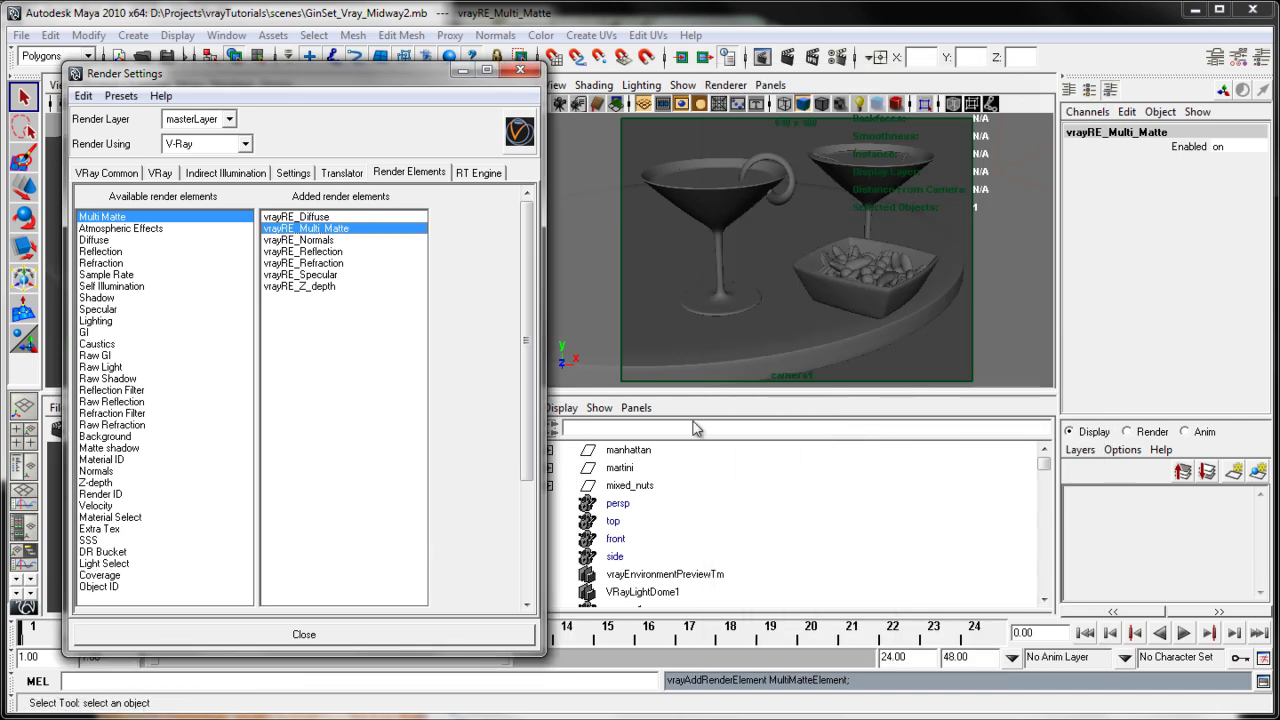
Minimize the render settings and locate the VRayGin material and its shading group among the graphed scene materials in the Hypershade.
left_click(462, 71)
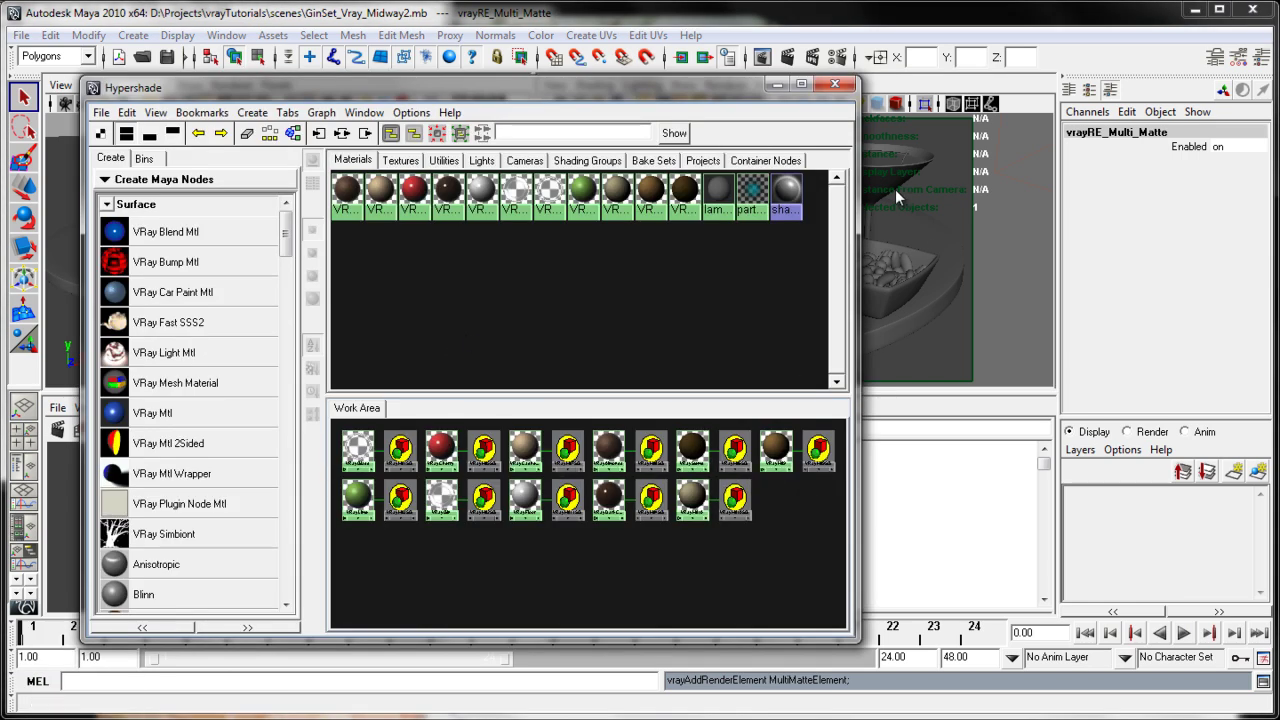
left_click(960, 300)
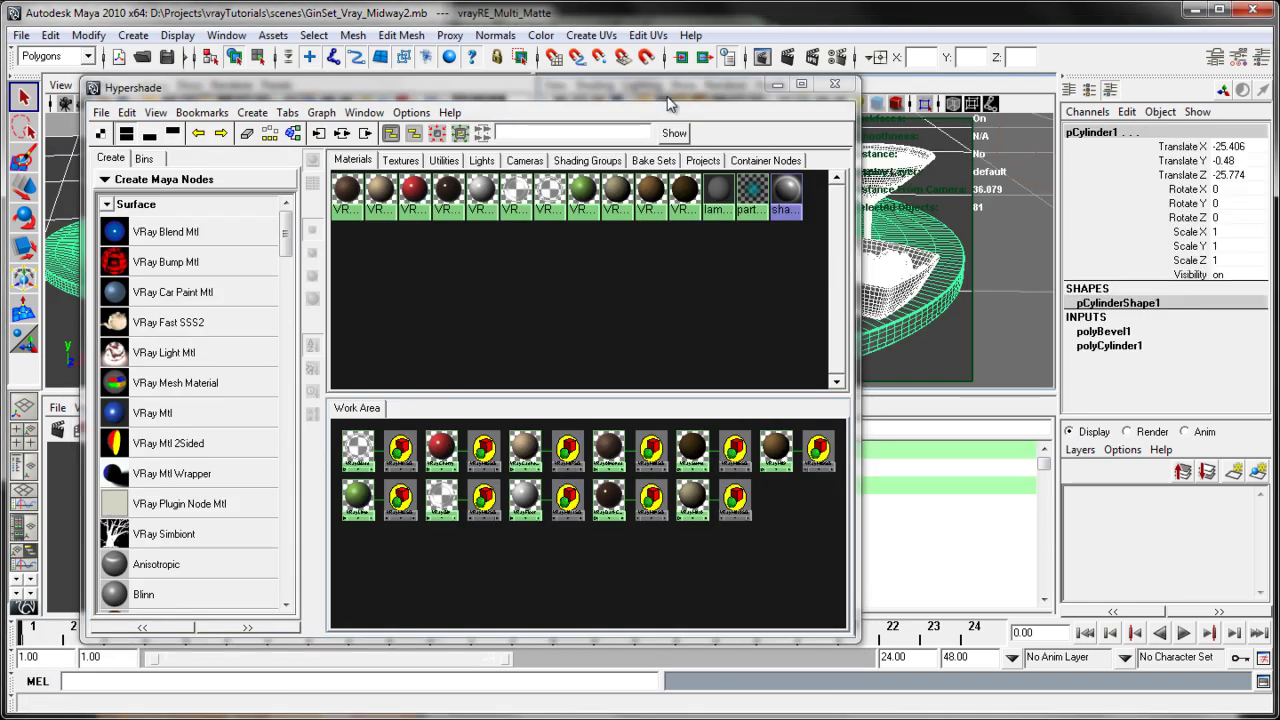
left_click_drag(674, 86, 580, 85)
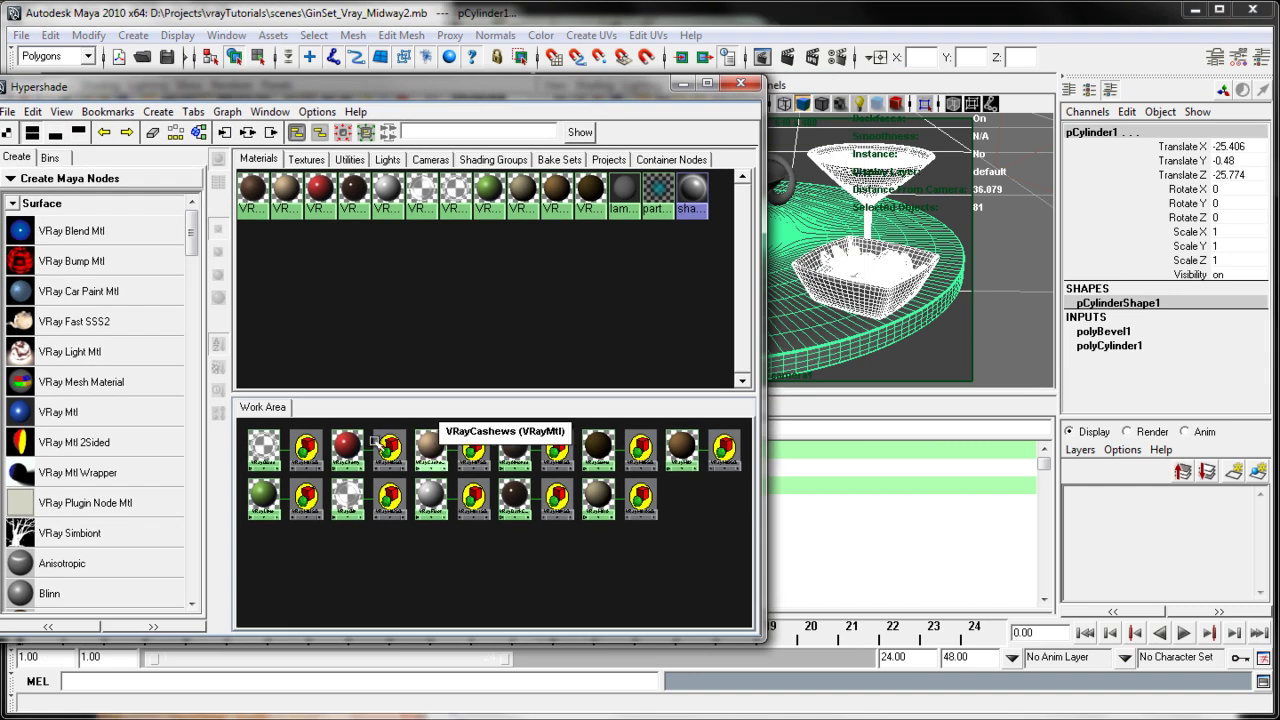
left_click(305, 492)
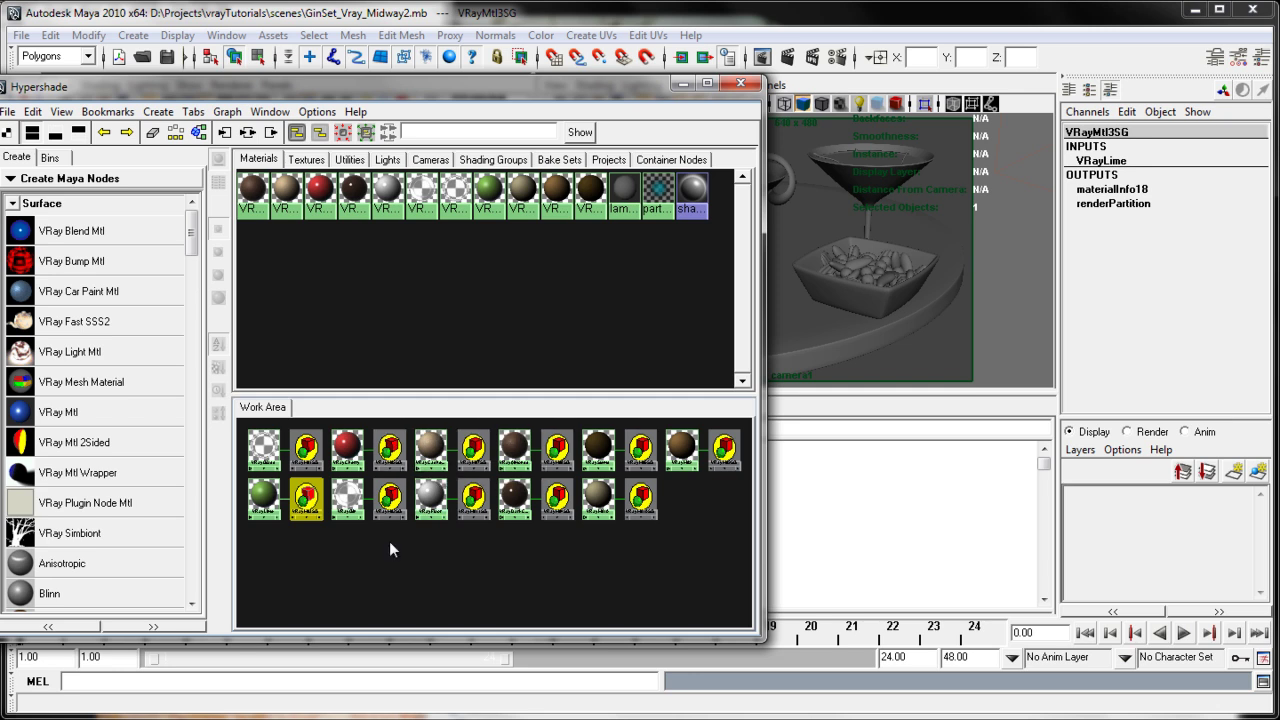
left_click(293, 540)
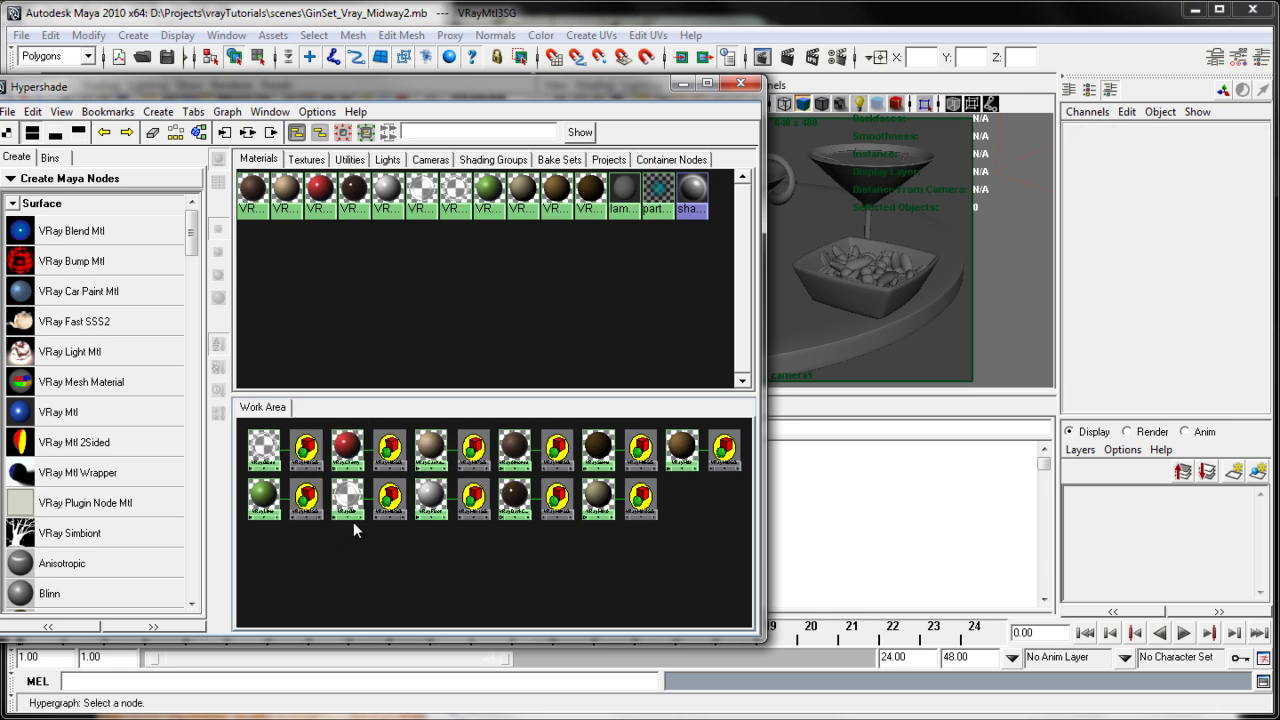
left_click(350, 505)
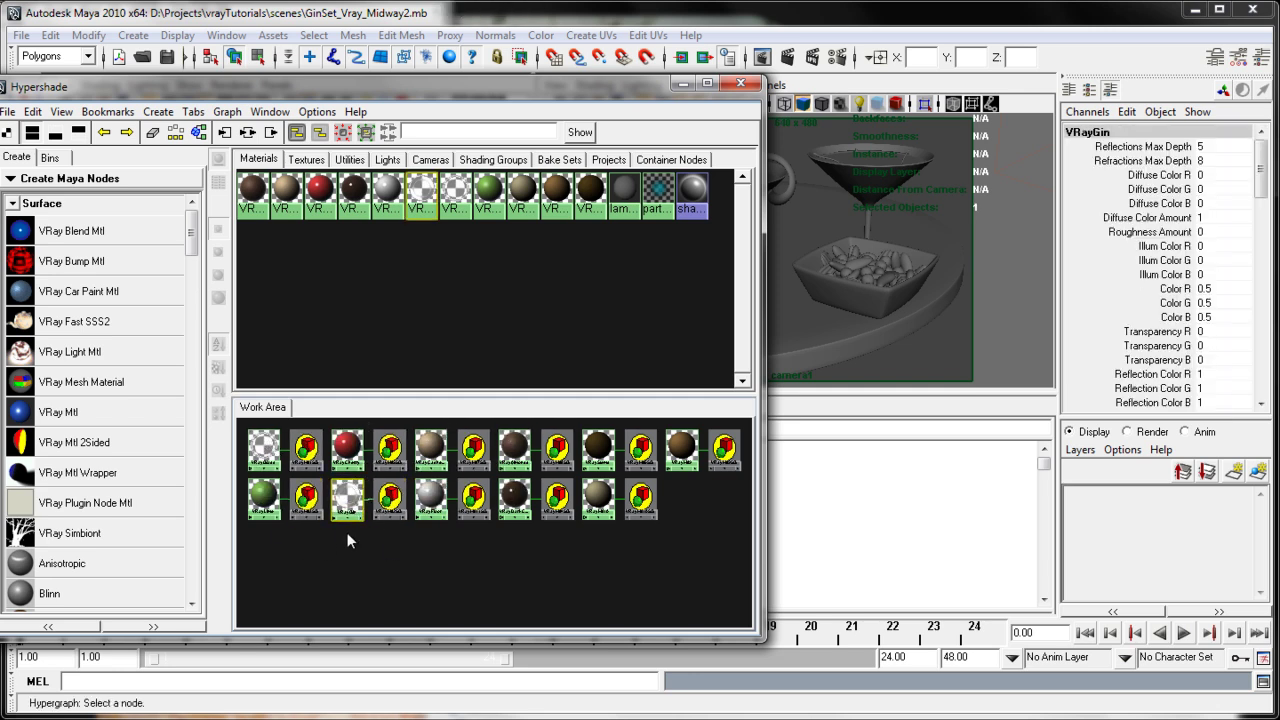
right_click_drag(352, 531, 464, 539, "alt")
left_click(450, 546)
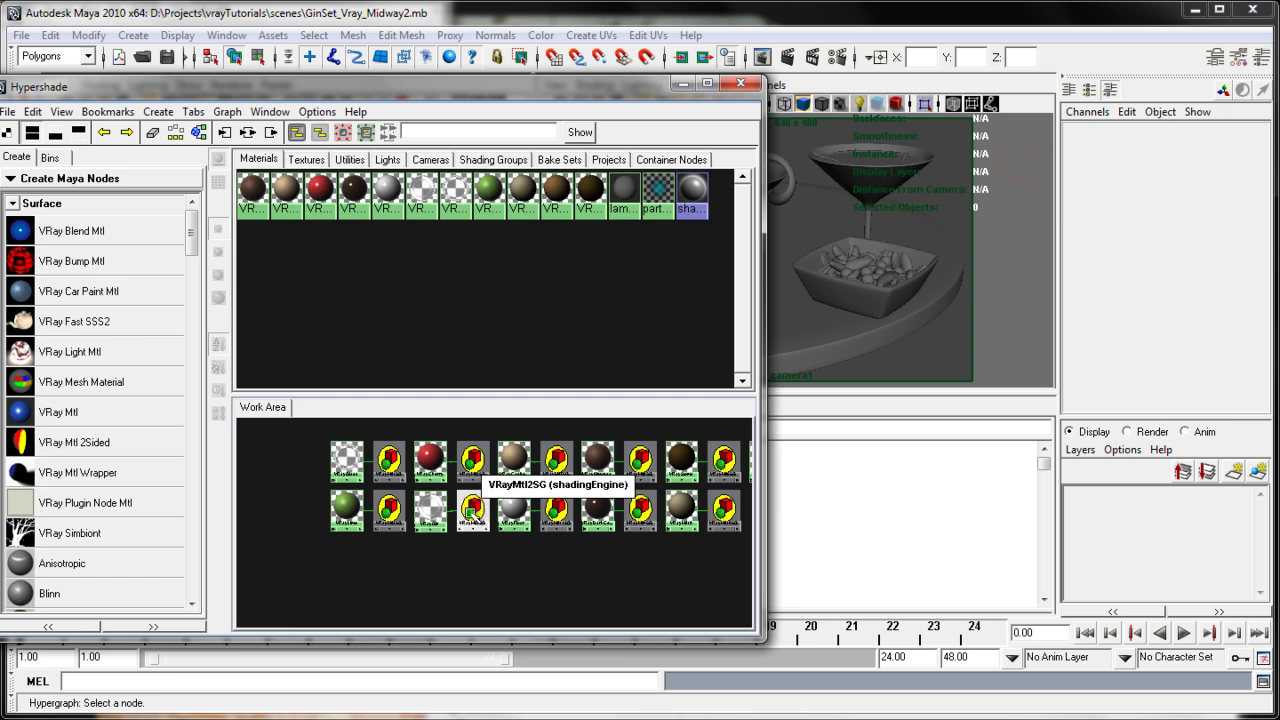
Open the attributes of VRayGin's shading group VRayMtl2SG and add the V-Ray Material ID attribute to it.
double_click(470, 511)
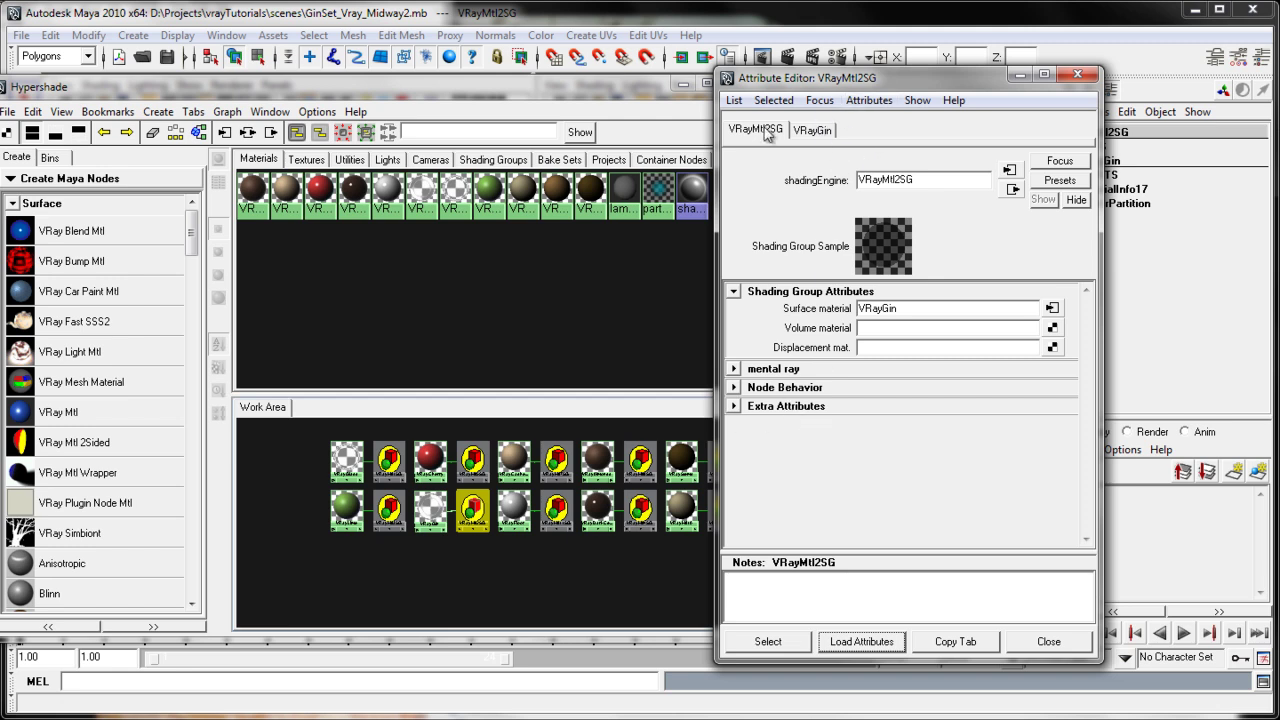
left_click(812, 131)
left_click(761, 133)
left_click(868, 101)
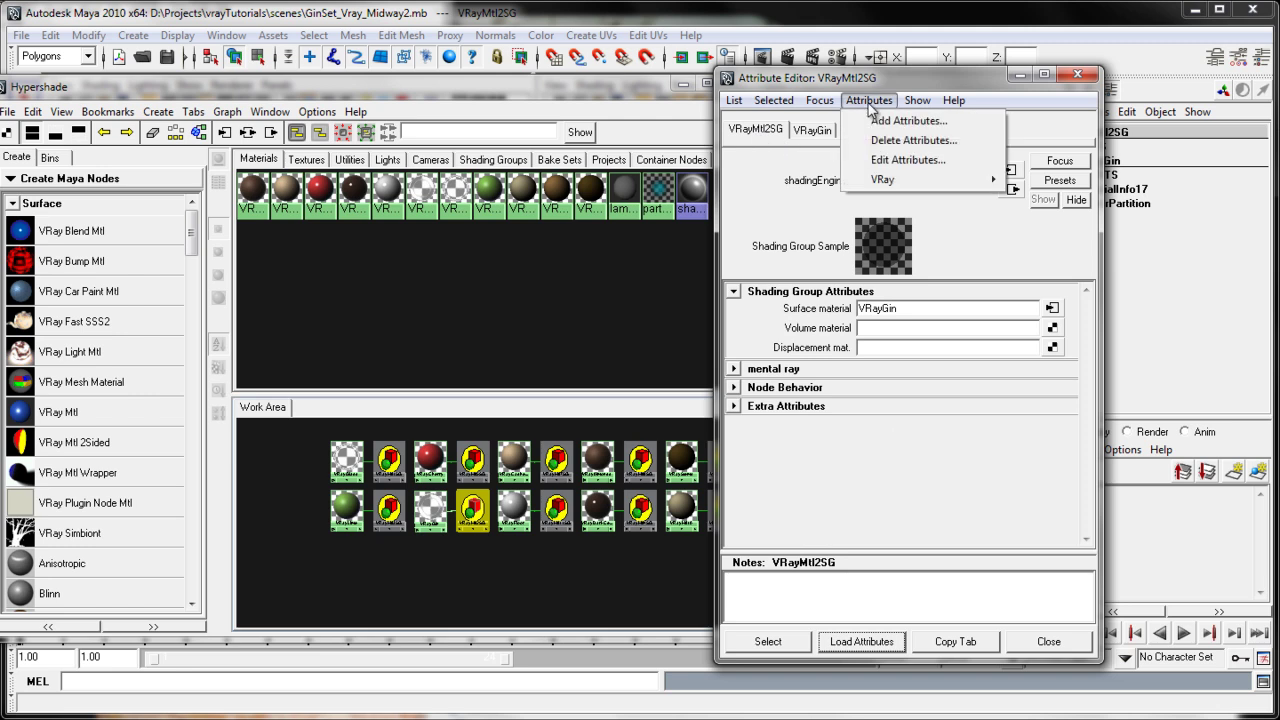
mouse_move(885, 182)
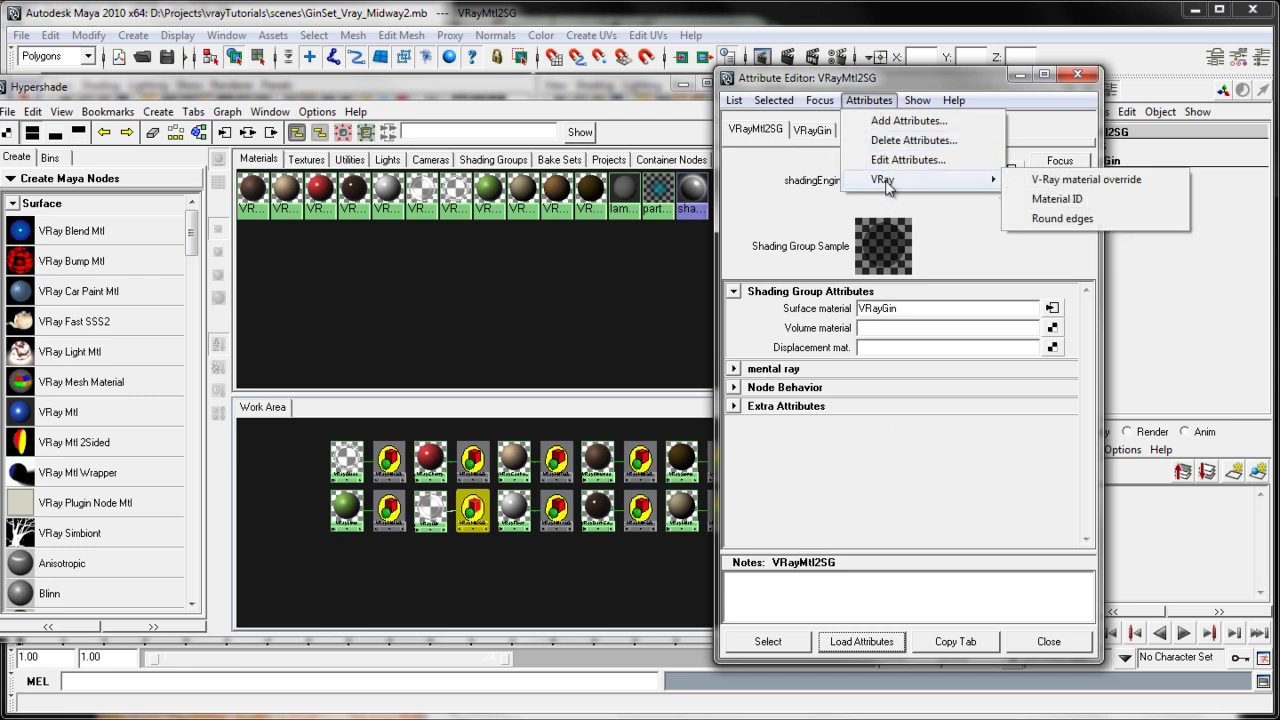
left_click(1078, 207)
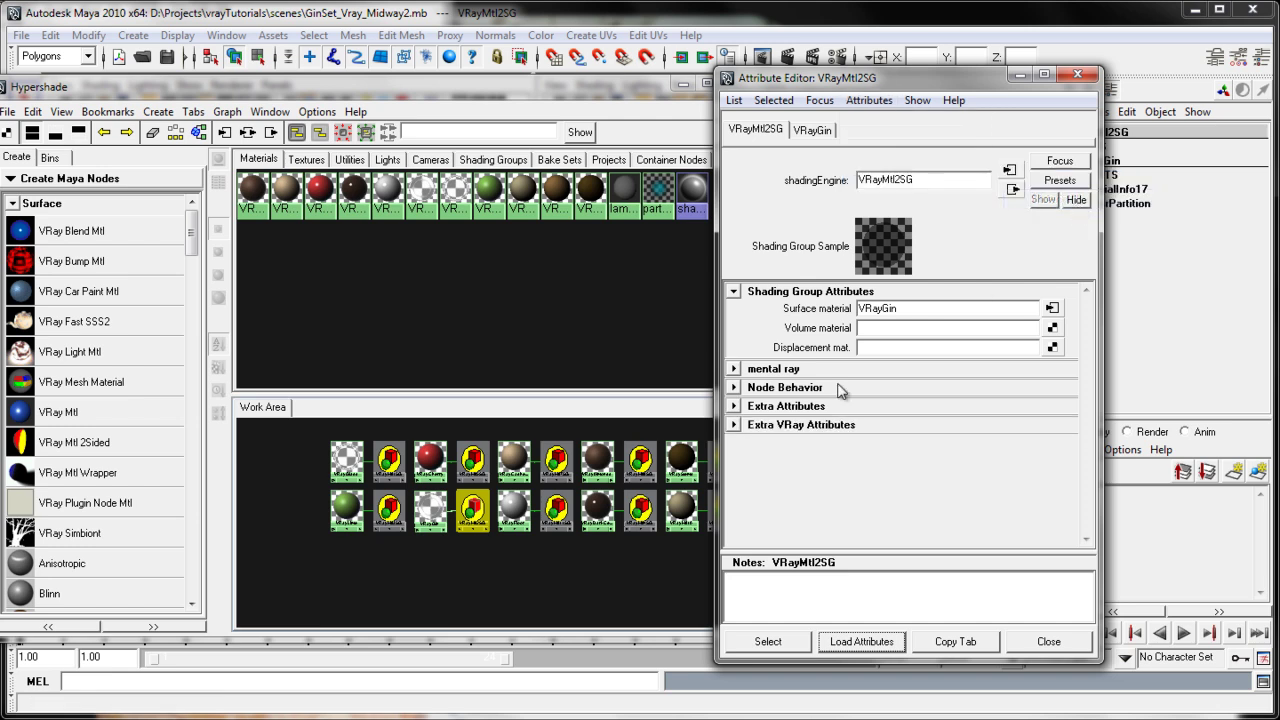
Set the Multimatte ID to 1 in the extra V-Ray attributes of VRayGin's shading group.
left_click(742, 425)
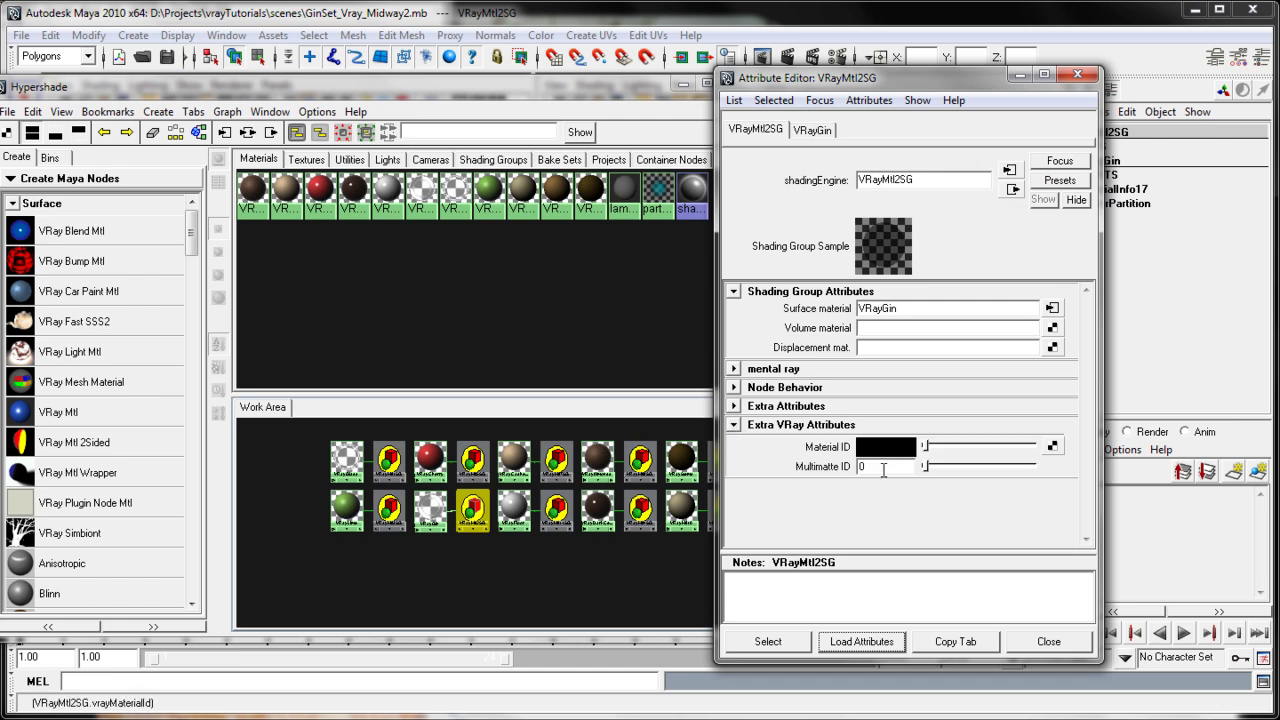
left_click(806, 470)
type("1")
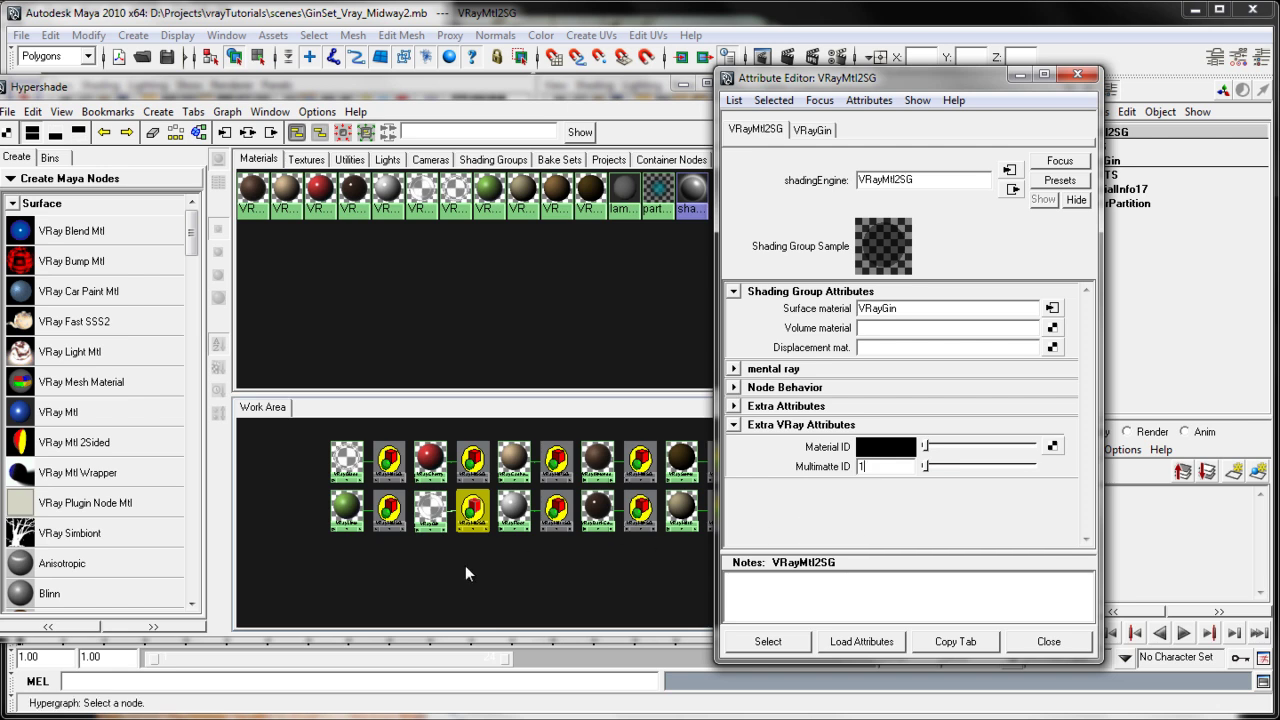
Check the Multimatte IDs on the shading groups of the VRayFloor, VRayLime and VRayCherry materials.
left_click(494, 562)
left_click(556, 507)
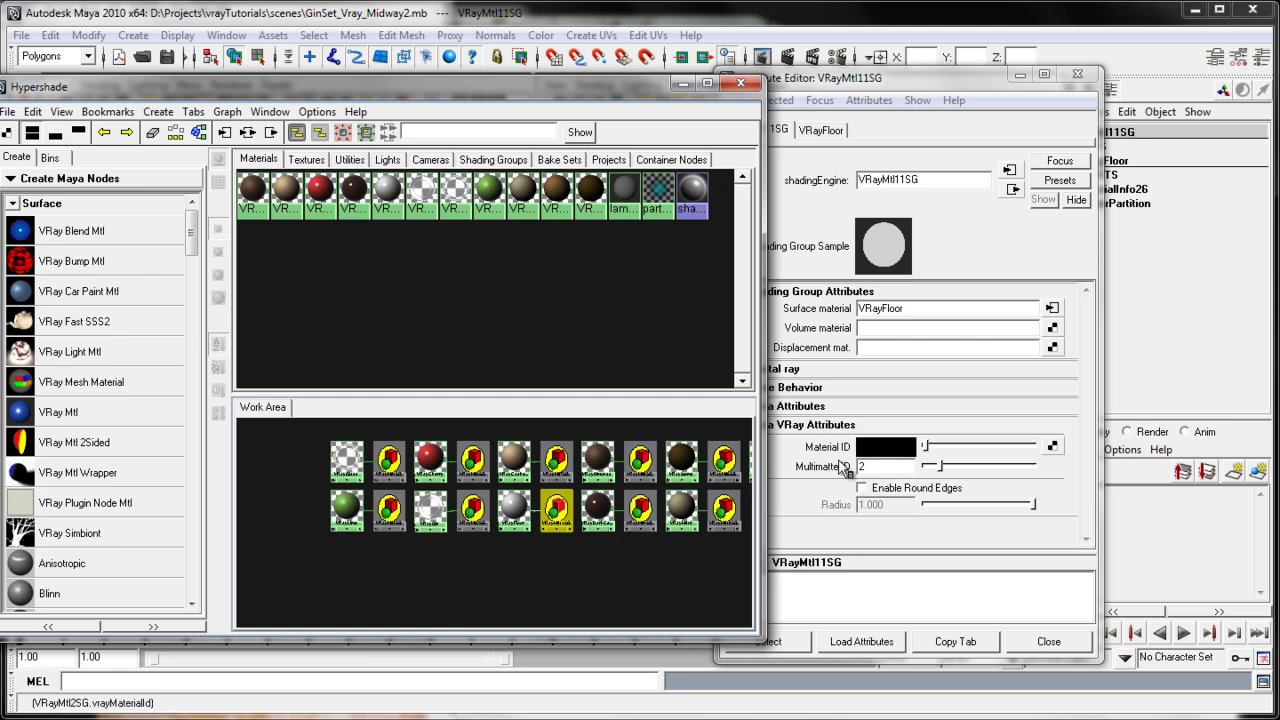
left_click(1090, 405)
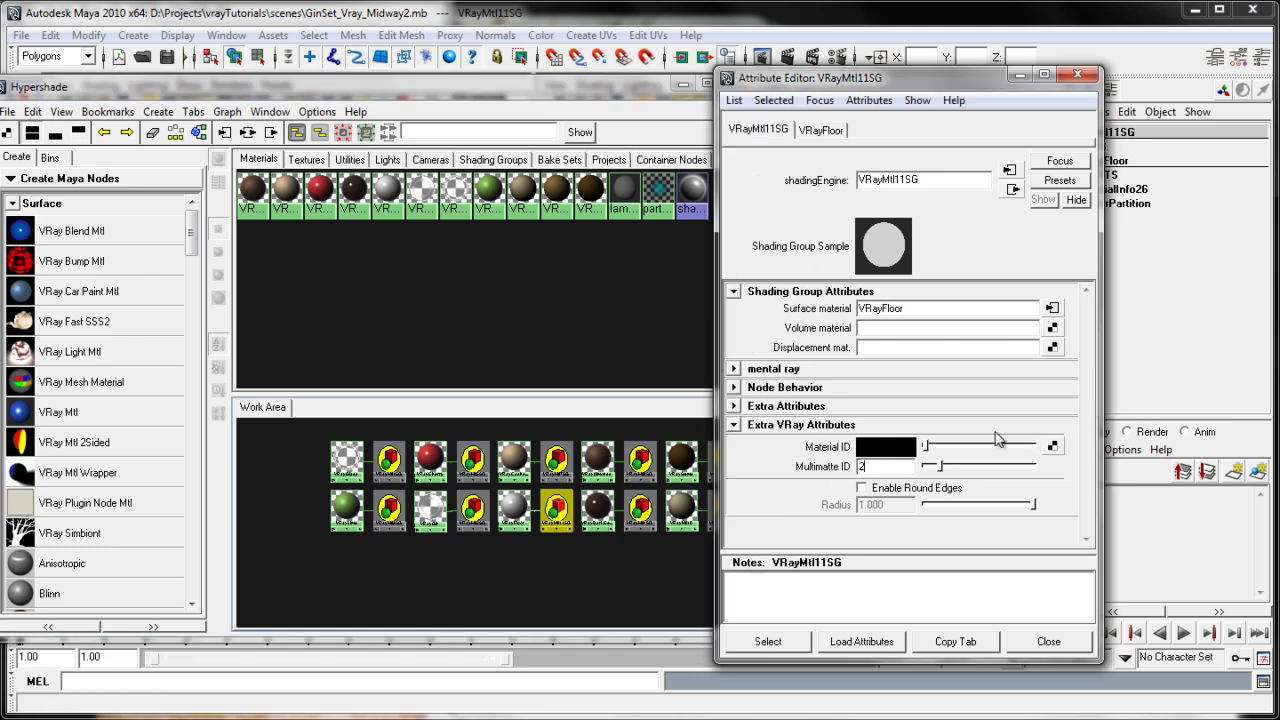
left_click(733, 425)
left_click(733, 425)
left_click(391, 510)
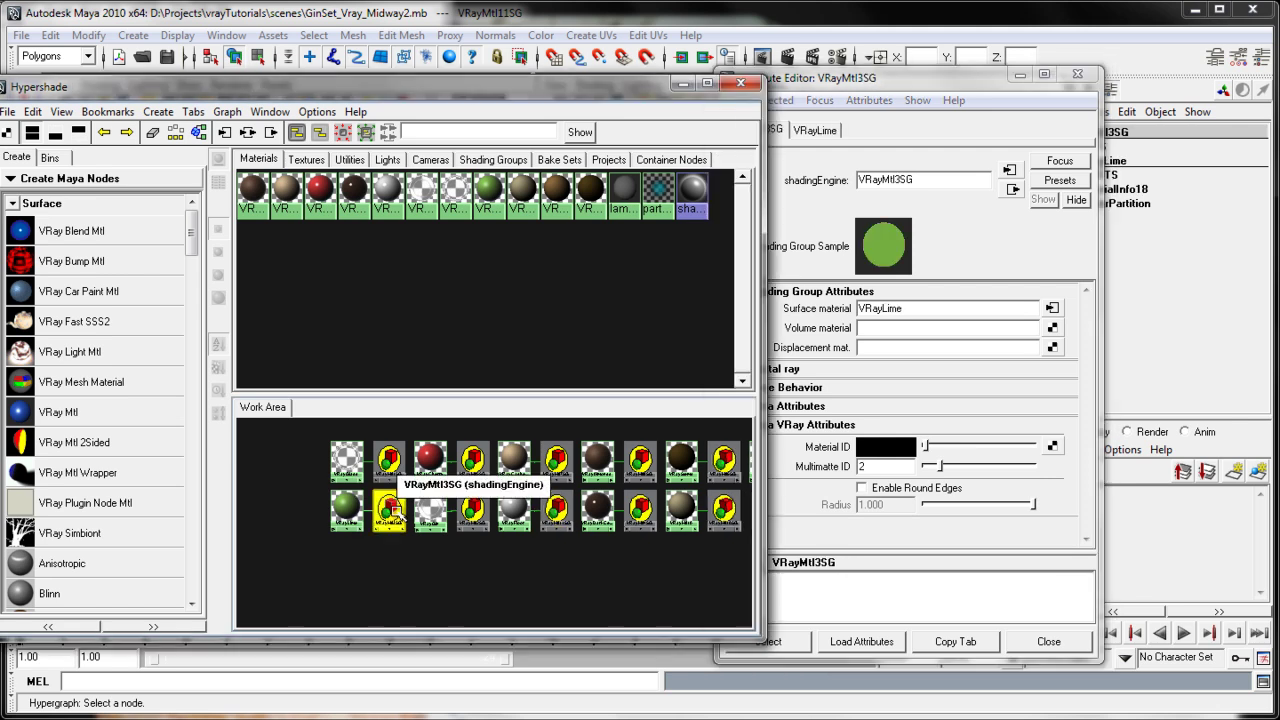
left_click(870, 467)
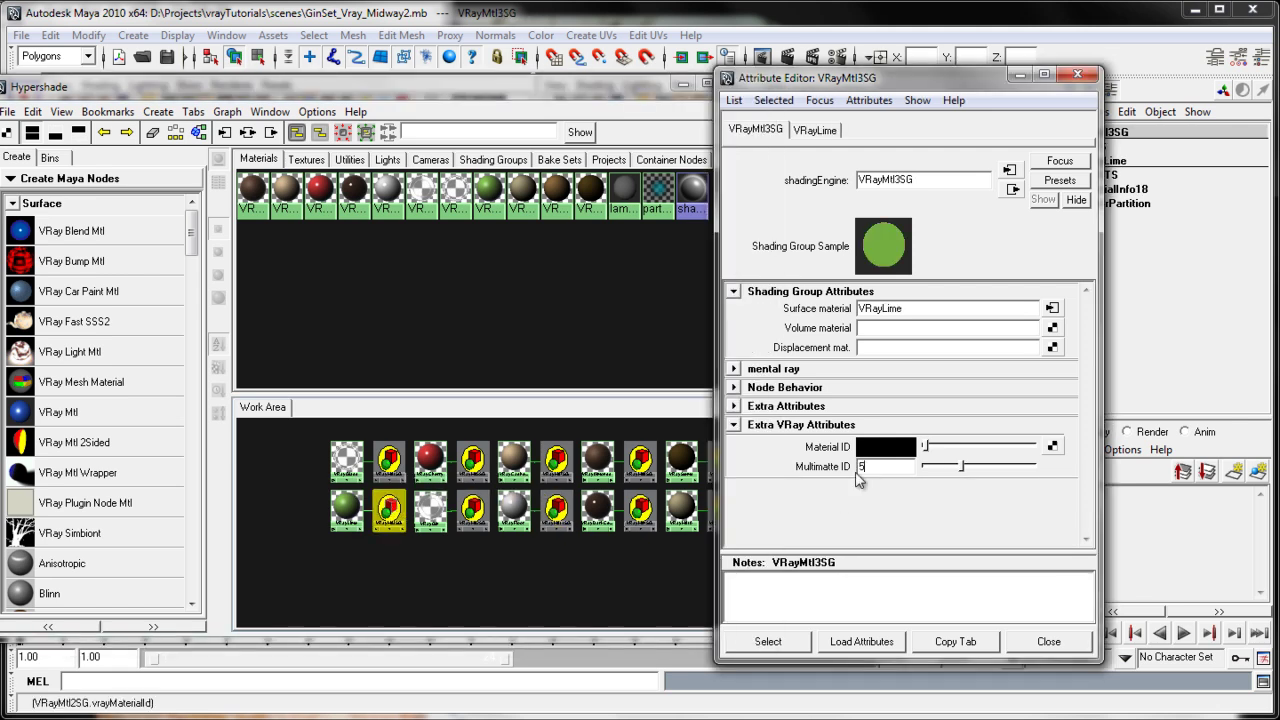
left_click(475, 460)
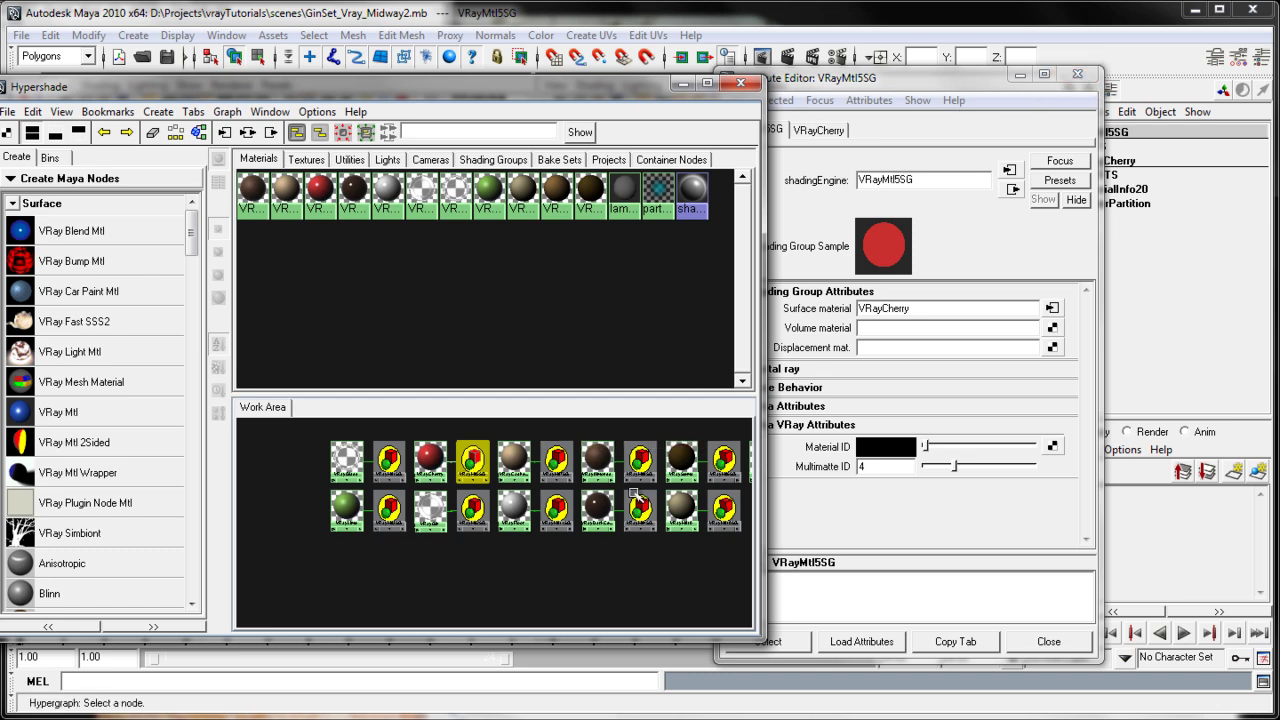
key("a")
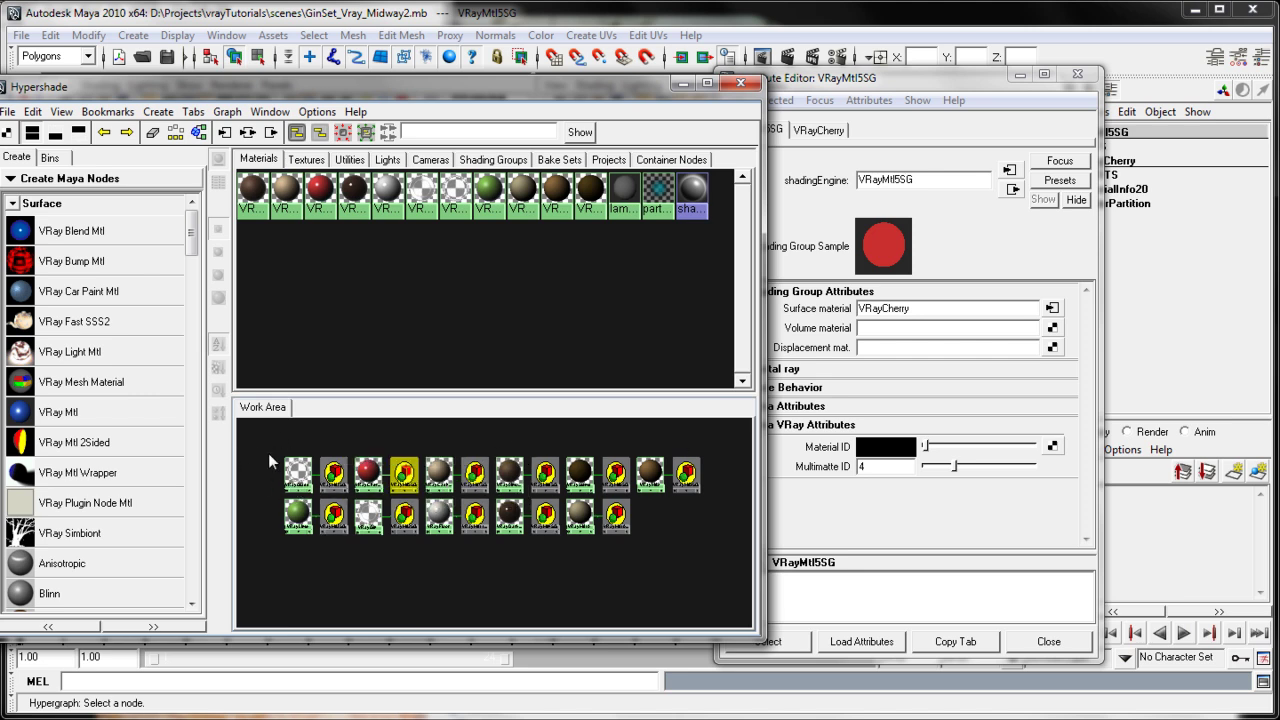
Close the Attribute Editor and Hypershade, and open the attributes of the vrayRE_Multi_Matte element from the render settings.
left_click(1077, 74)
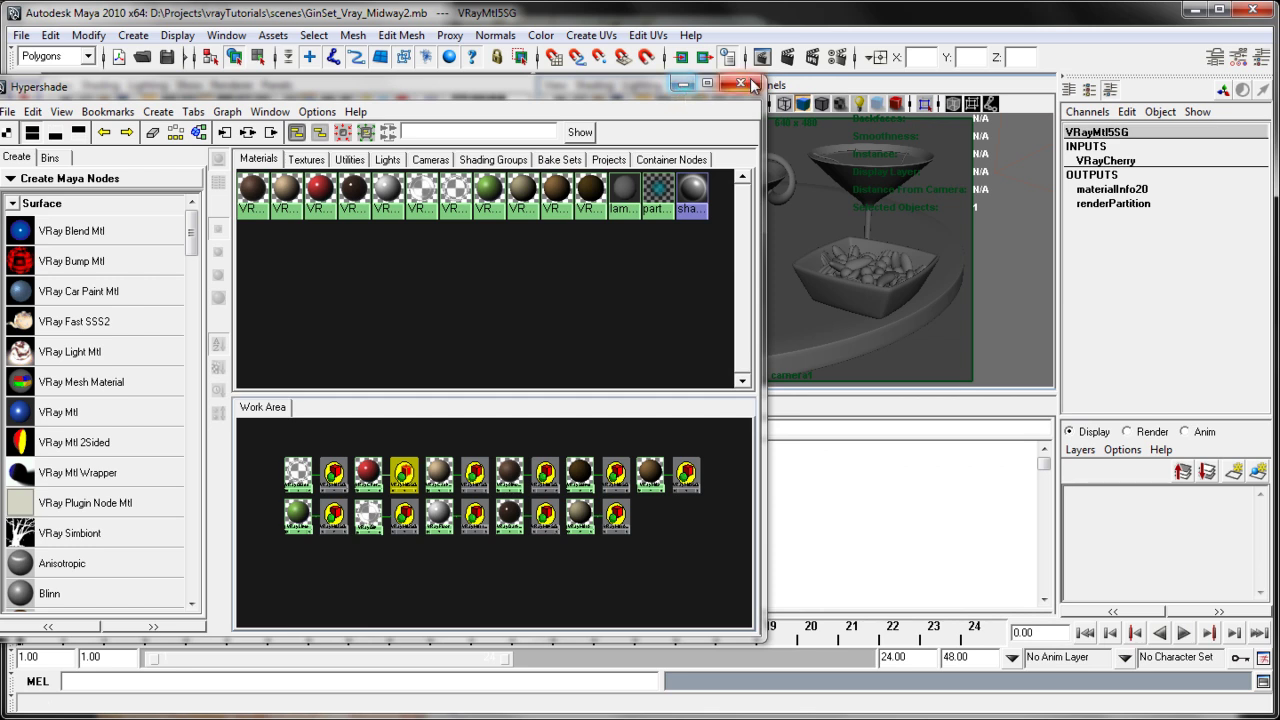
left_click(739, 84)
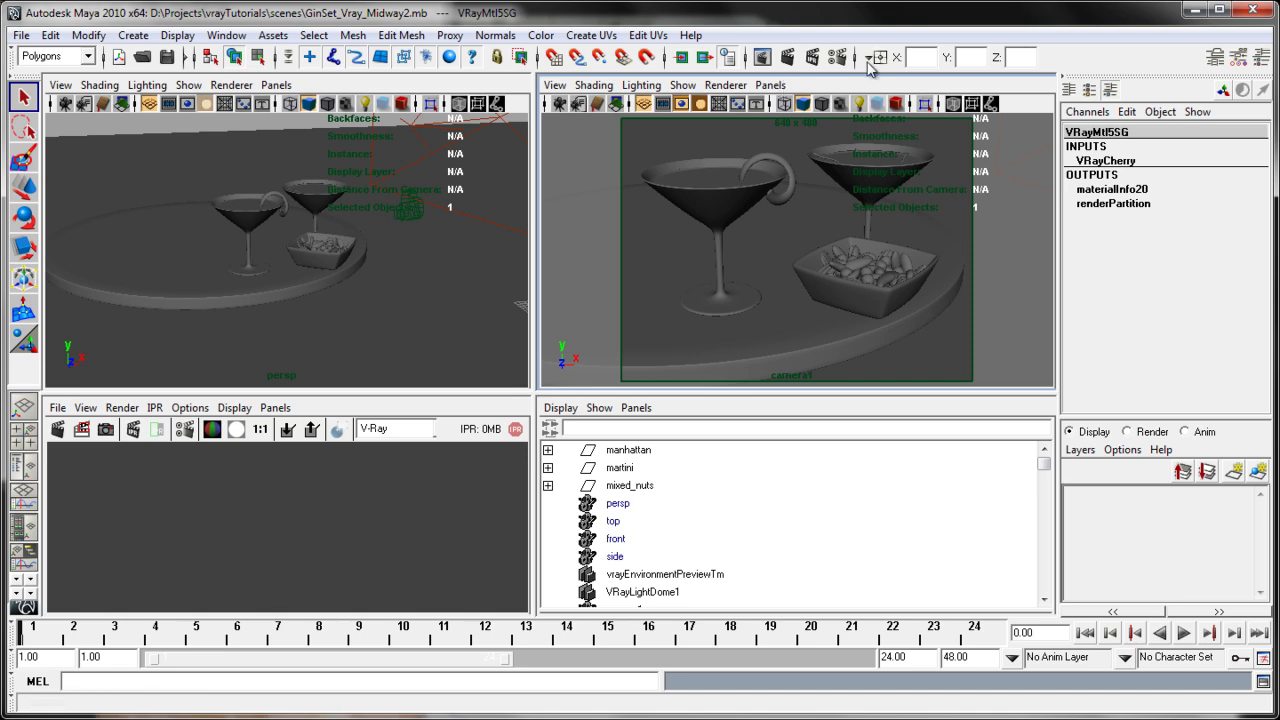
left_click(835, 58)
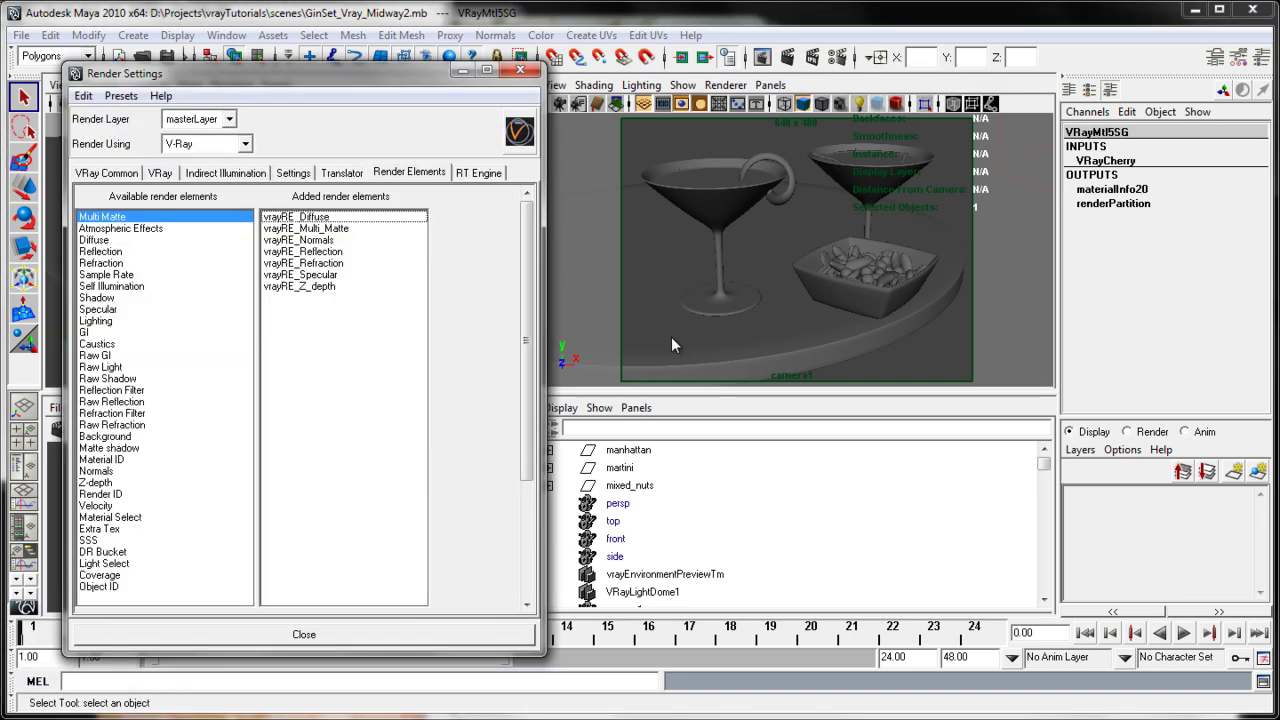
double_click(335, 230)
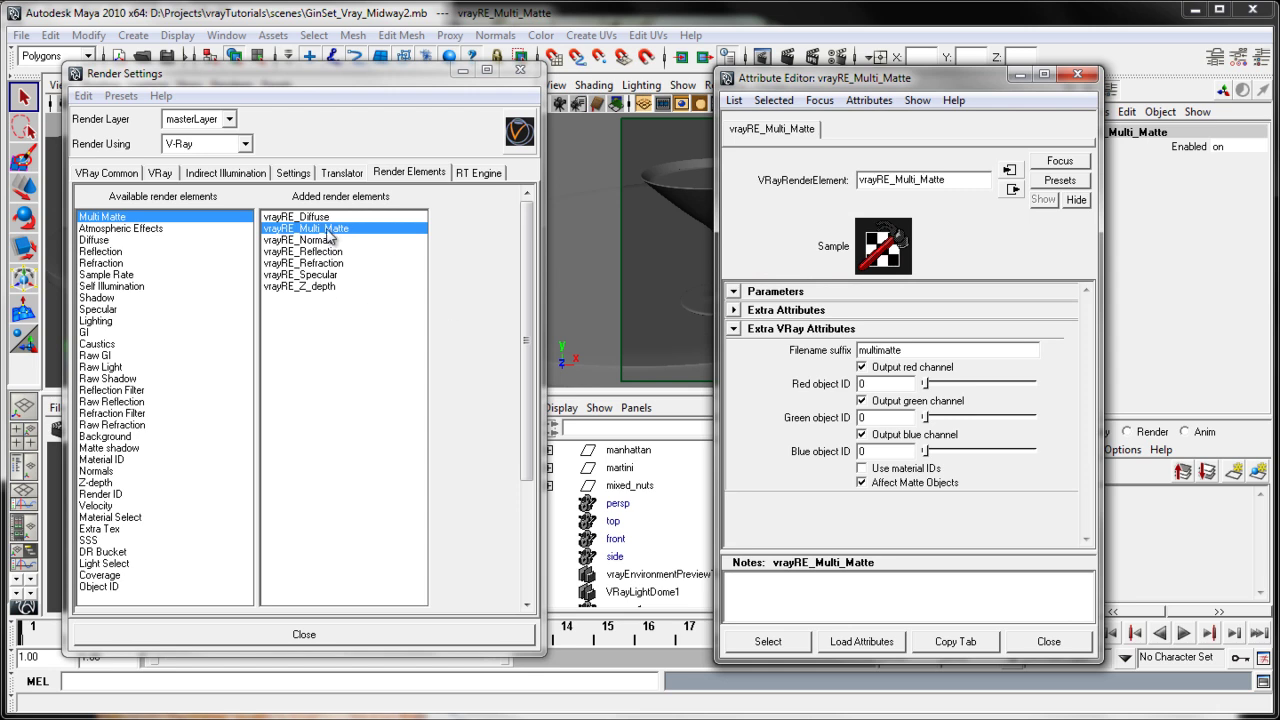
Give vrayRE_Multi_Matte the filename suffix MM_A, red, green and blue object IDs 1, 2 and 3, and enable Use material IDs.
double_click(944, 351)
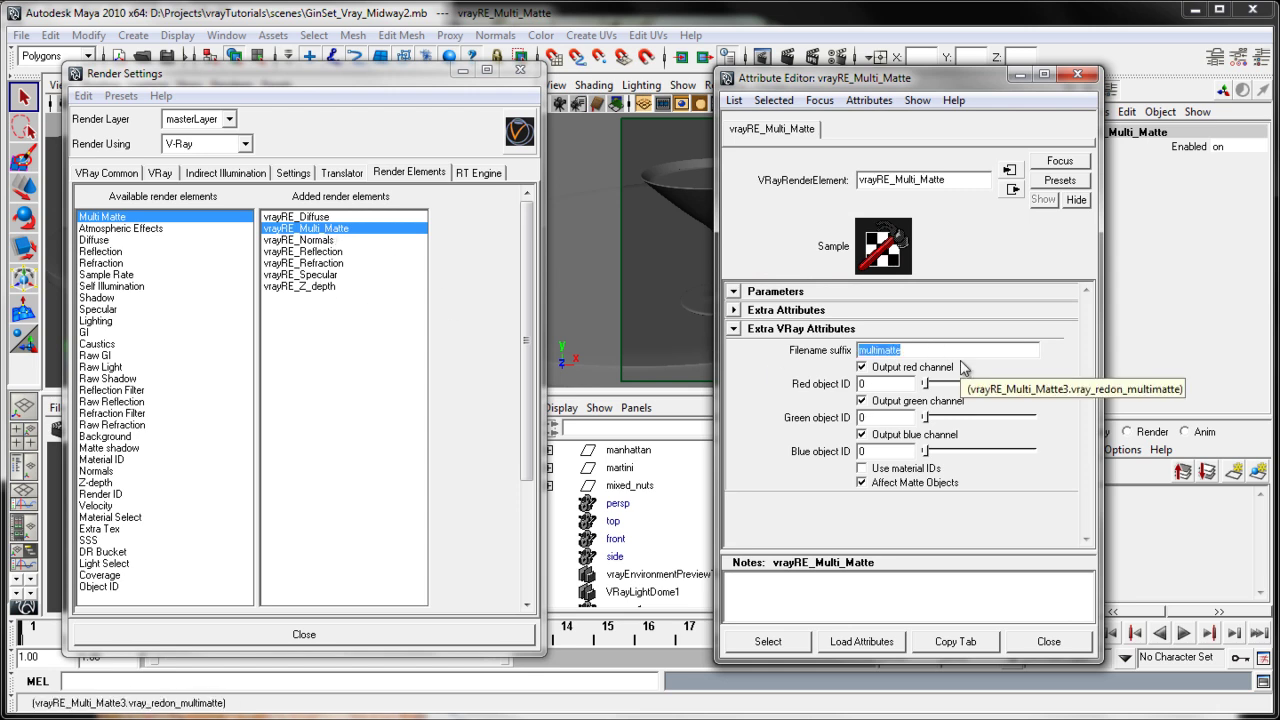
type("MM_A")
key("Return")
key("Tab")
type("1")
key("Tab")
type("2")
key("Tab")
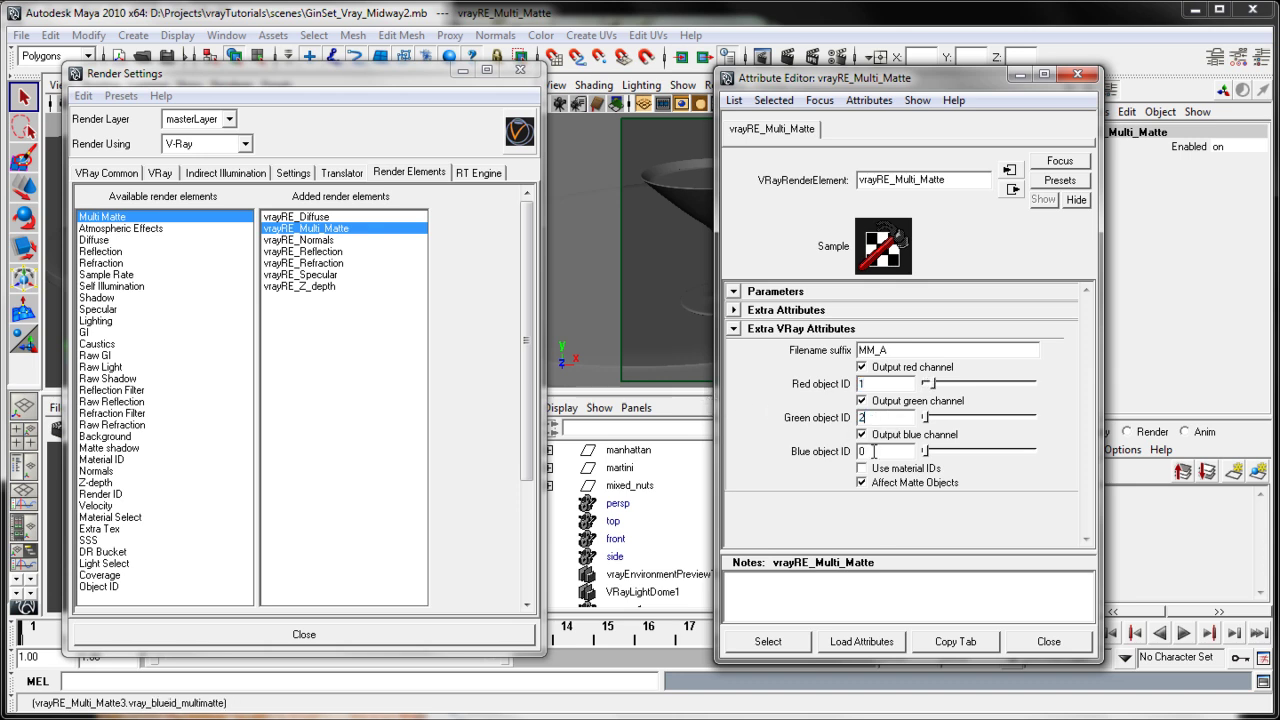
type("3")
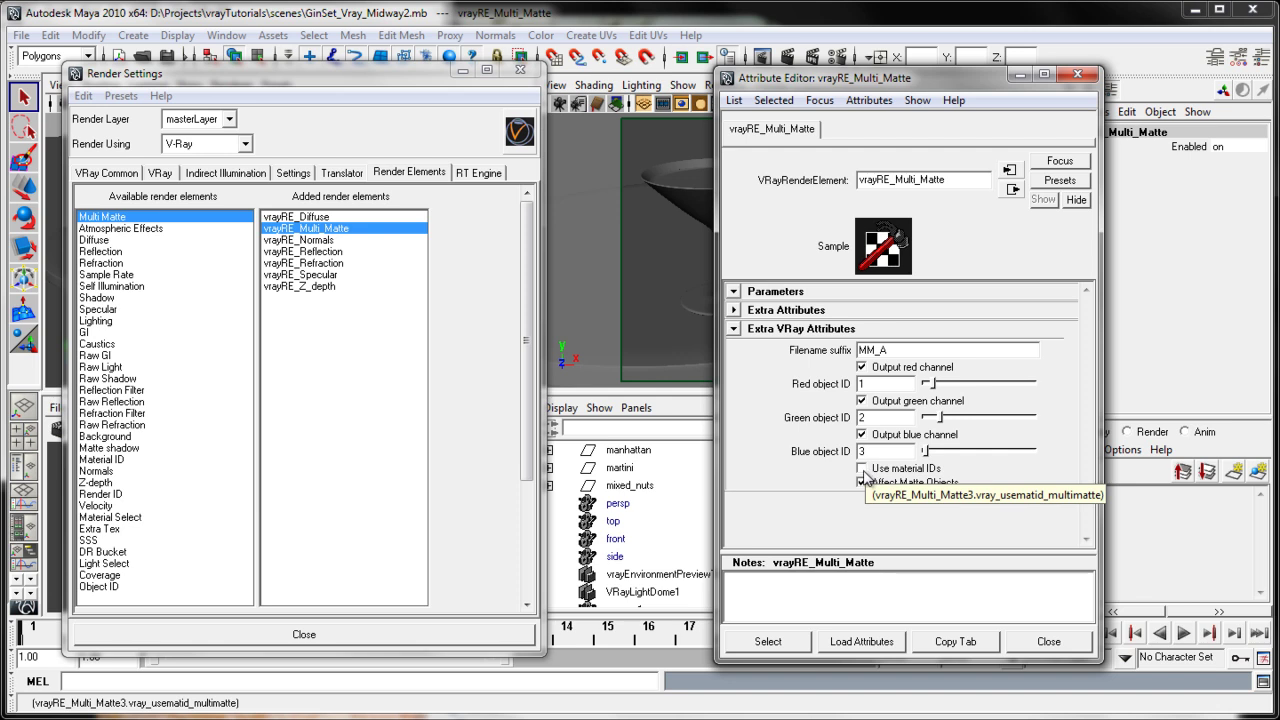
left_click(863, 468)
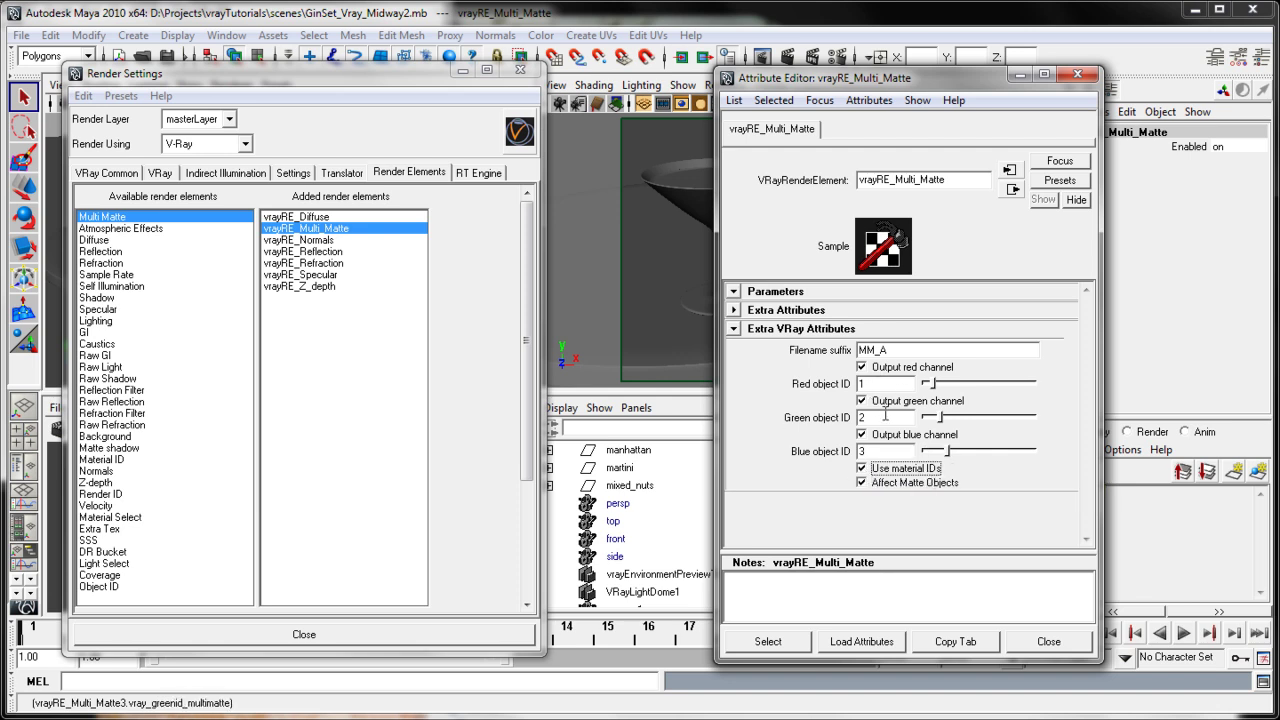
double_click(860, 350)
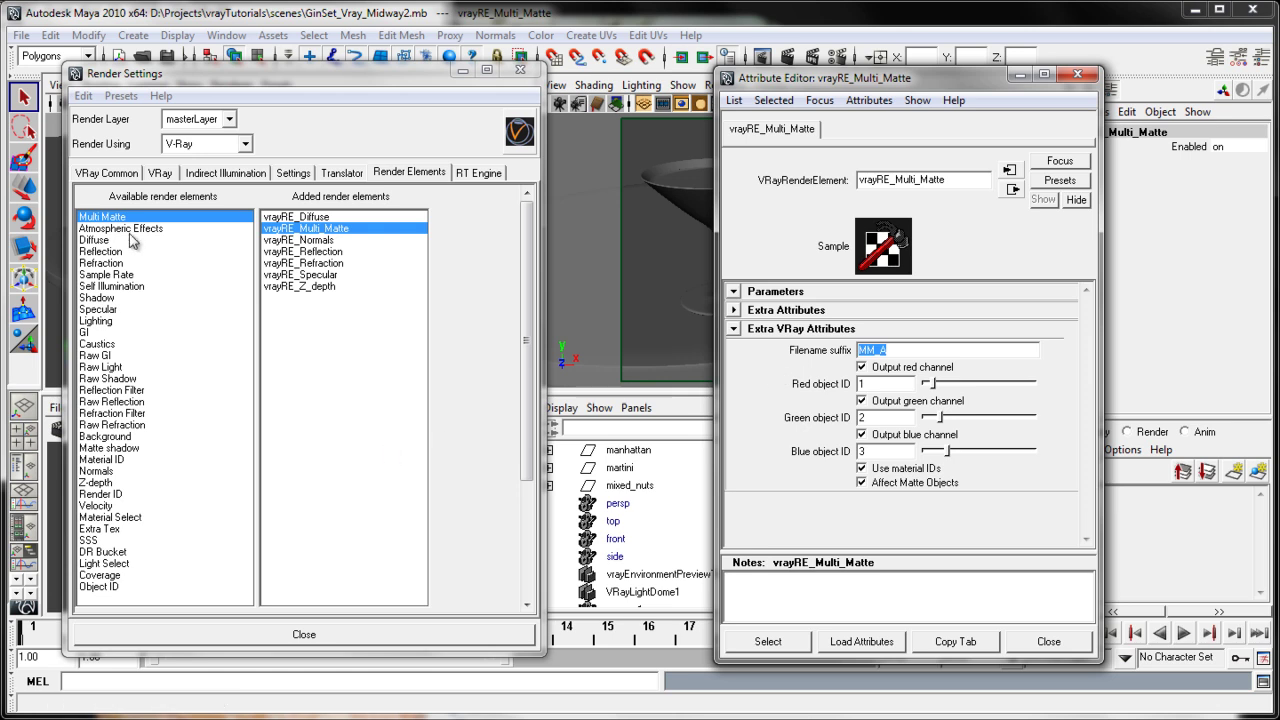
Add a second Multi Matte render element and set its filename suffix to MM_B.
double_click(118, 217)
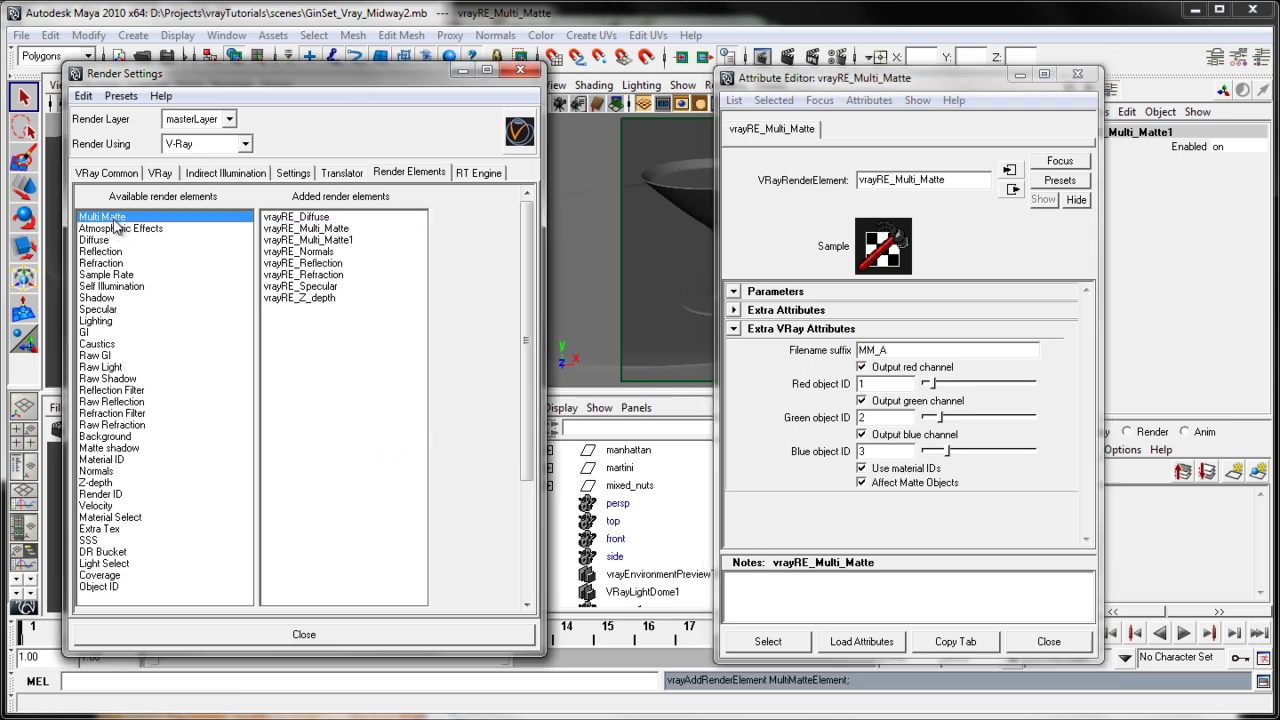
left_click(305, 241)
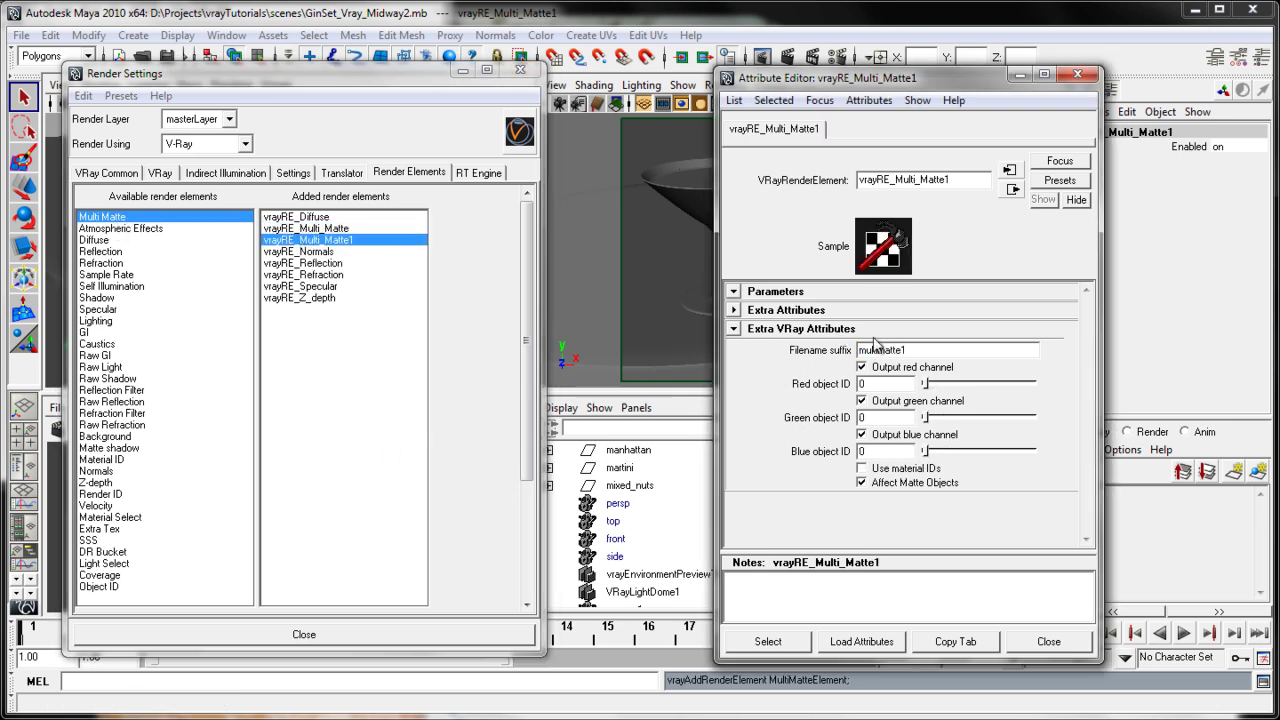
left_click_drag(920, 352, 817, 357)
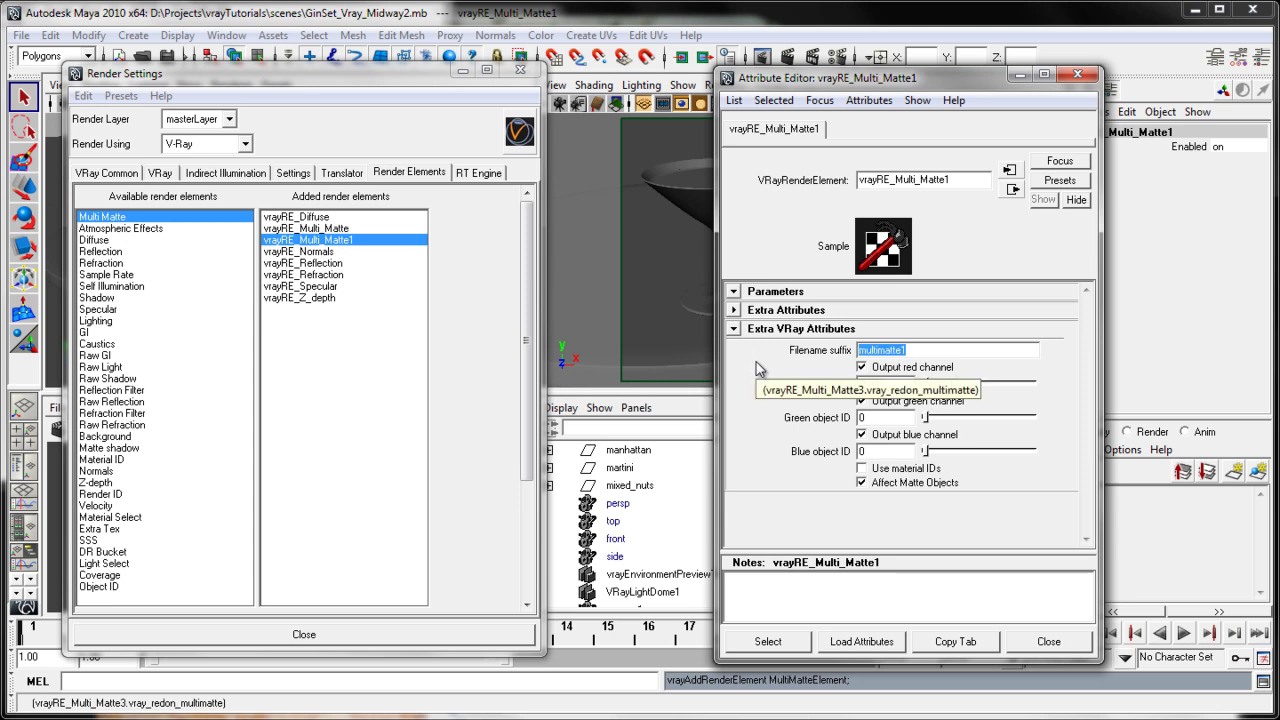
type("MM_B")
key("Return")
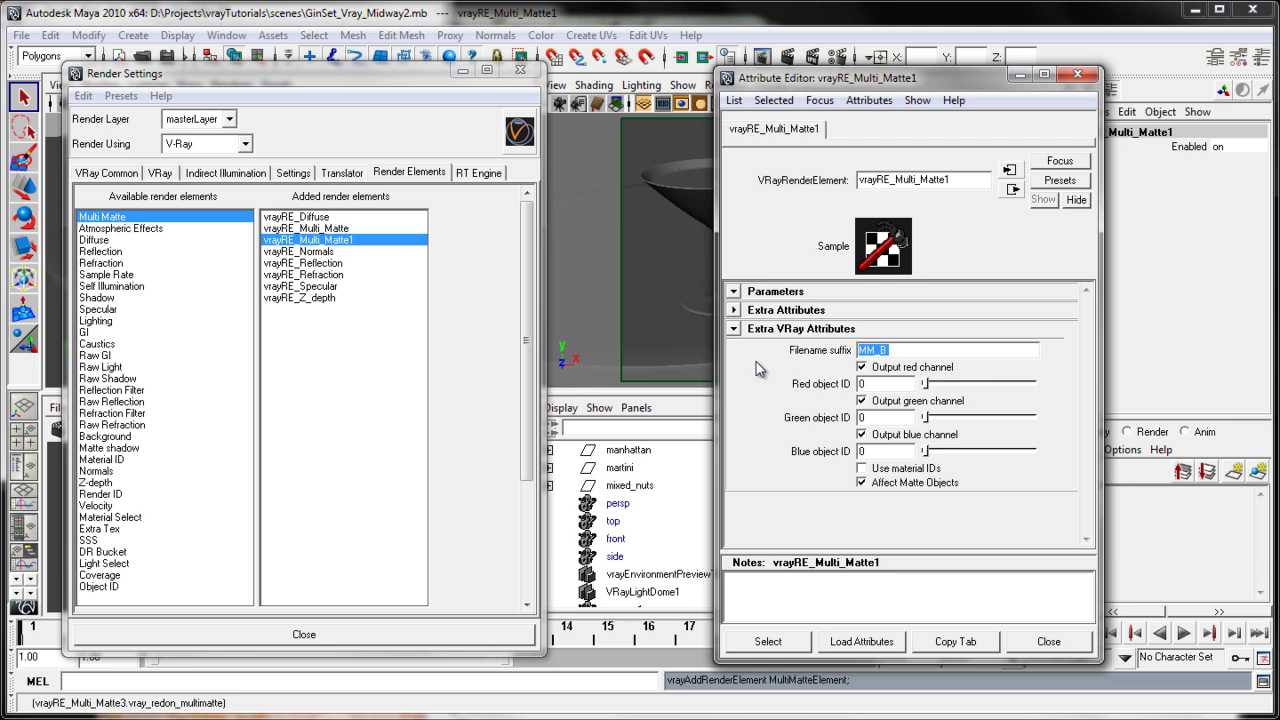
Set the MM_B element's red, green and blue object IDs to 4, 5 and 6 and enable Use material IDs.
left_click(908, 386)
type("4")
left_click(880, 419)
type("5")
left_click(874, 452)
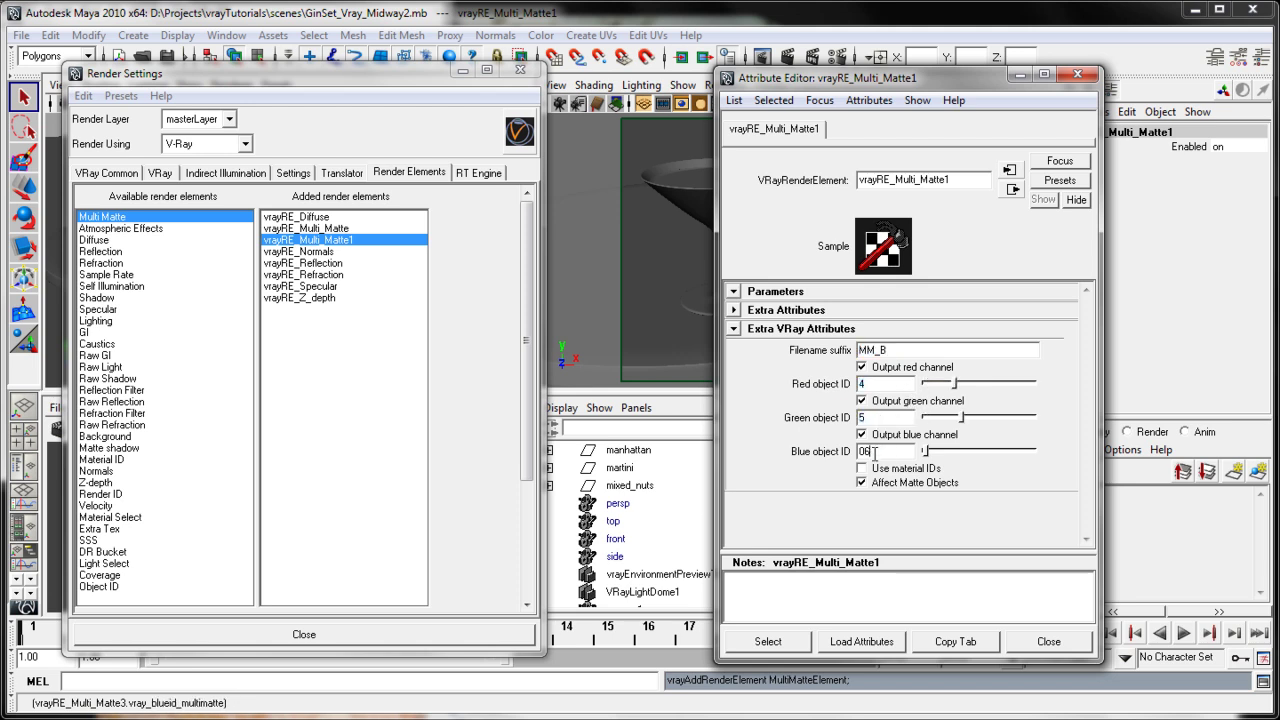
type("6")
left_click(860, 467)
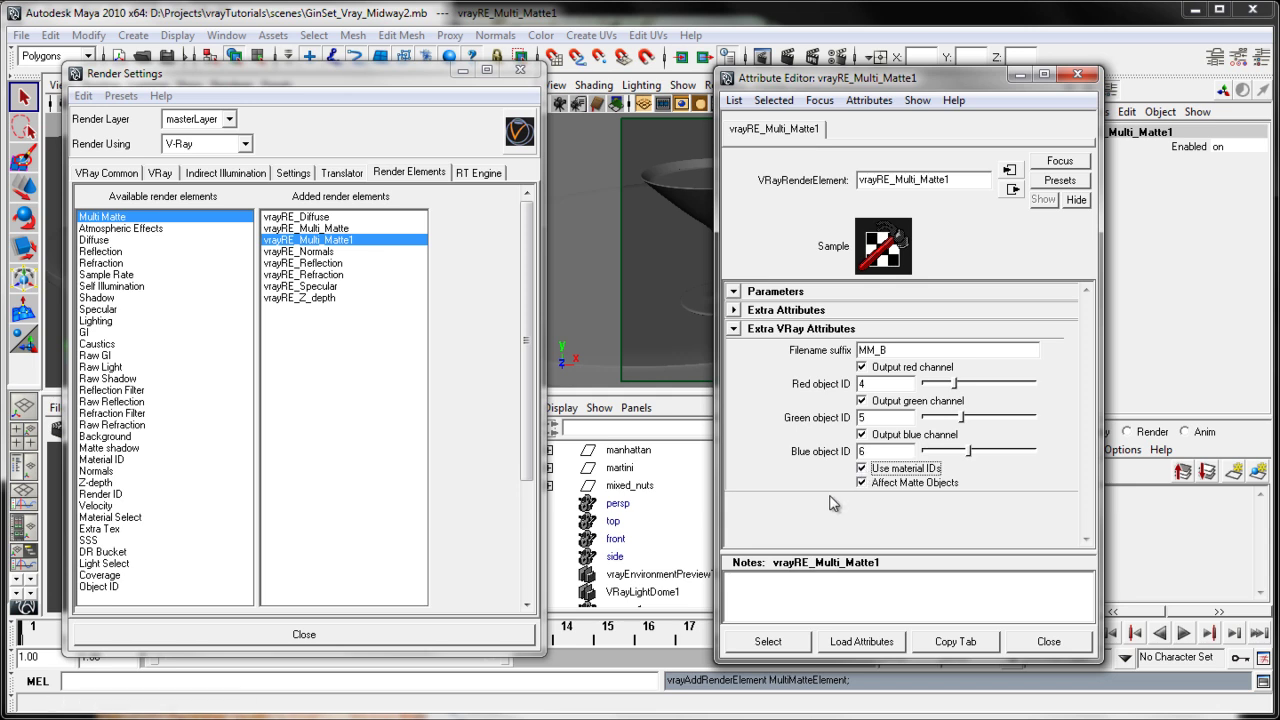
Add two more Multi Matte elements with suffixes MM_C and MM_D, giving MM_D object IDs 10, 11 and 12 with material IDs enabled.
double_click(112, 218)
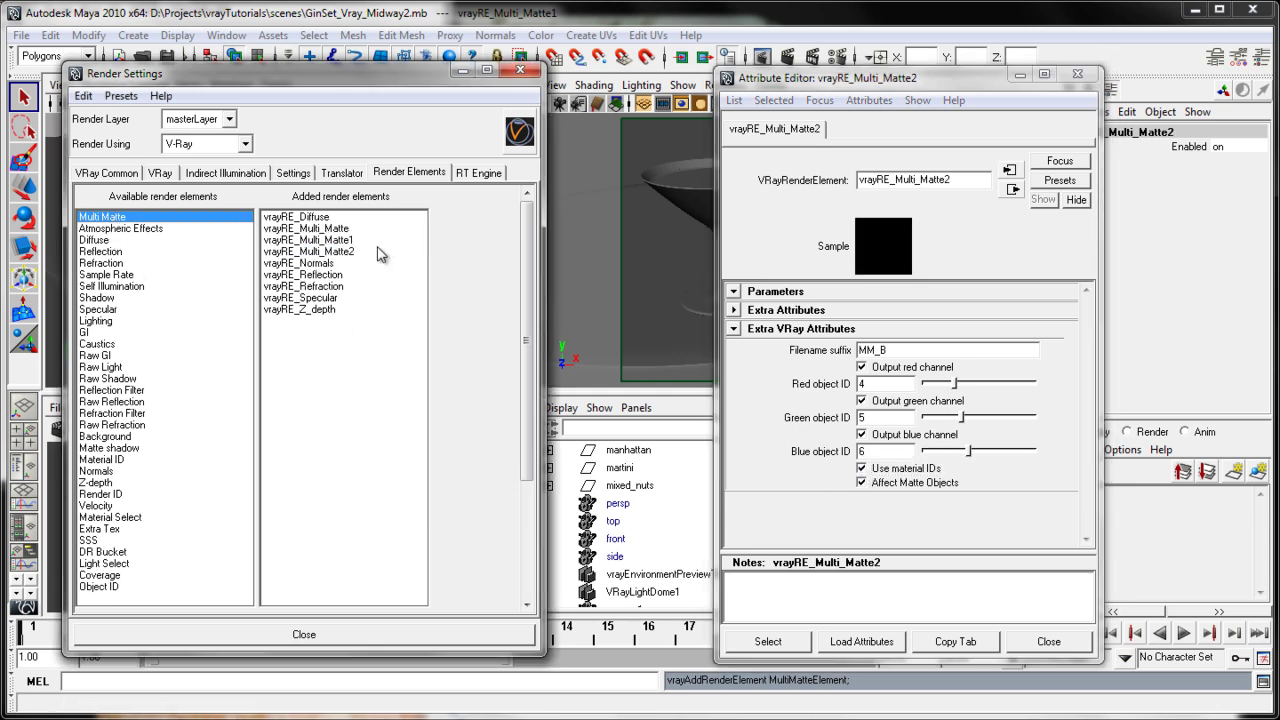
left_click(330, 251)
left_click_drag(906, 350, 765, 356)
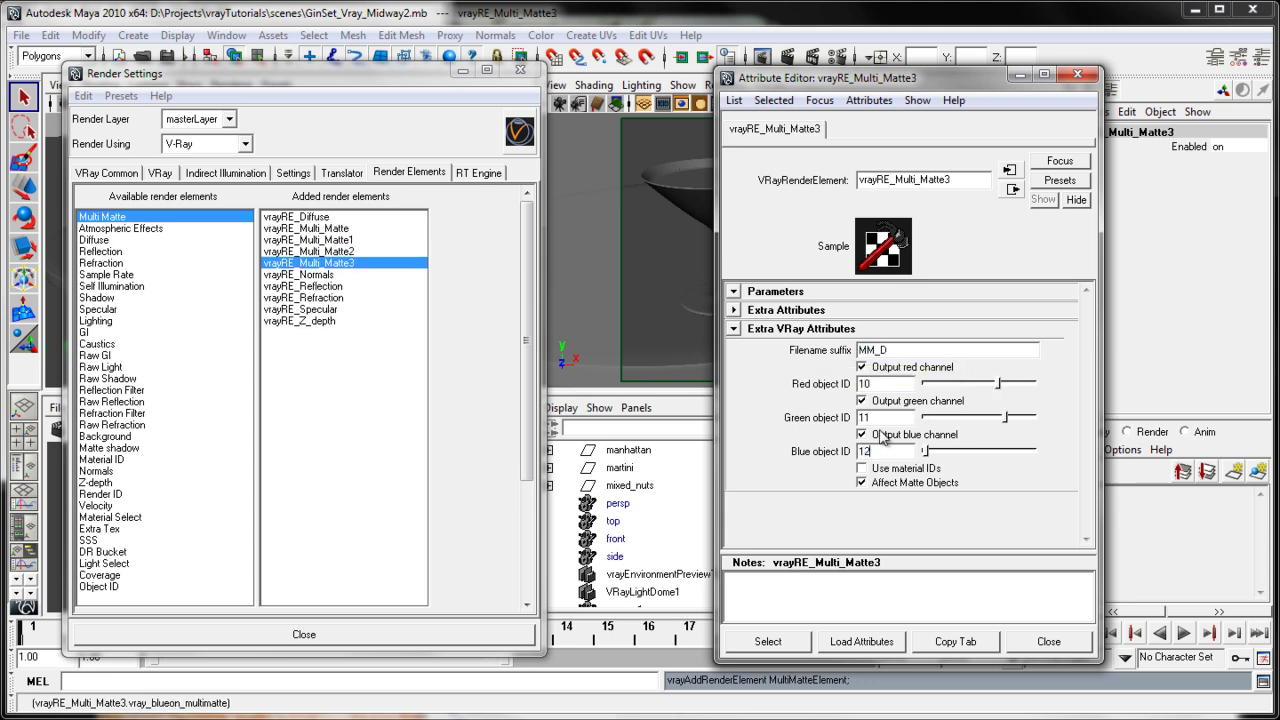
left_click(853, 469)
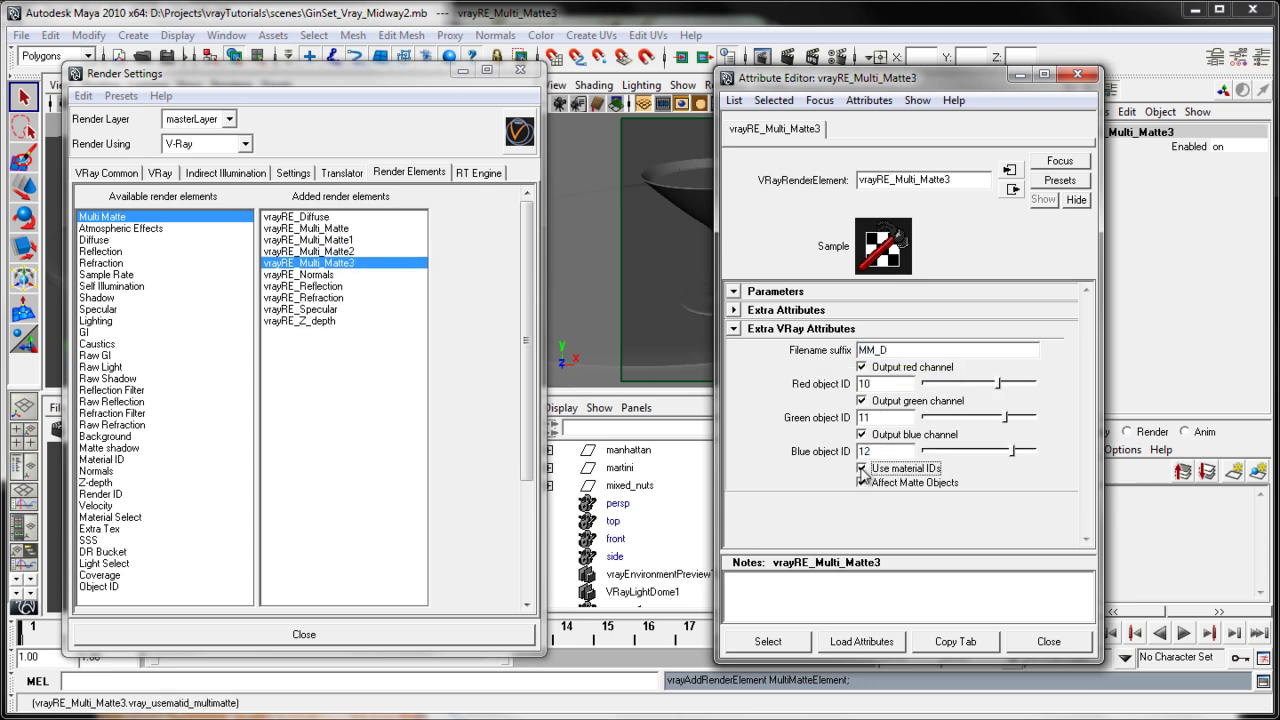
left_click(1078, 76)
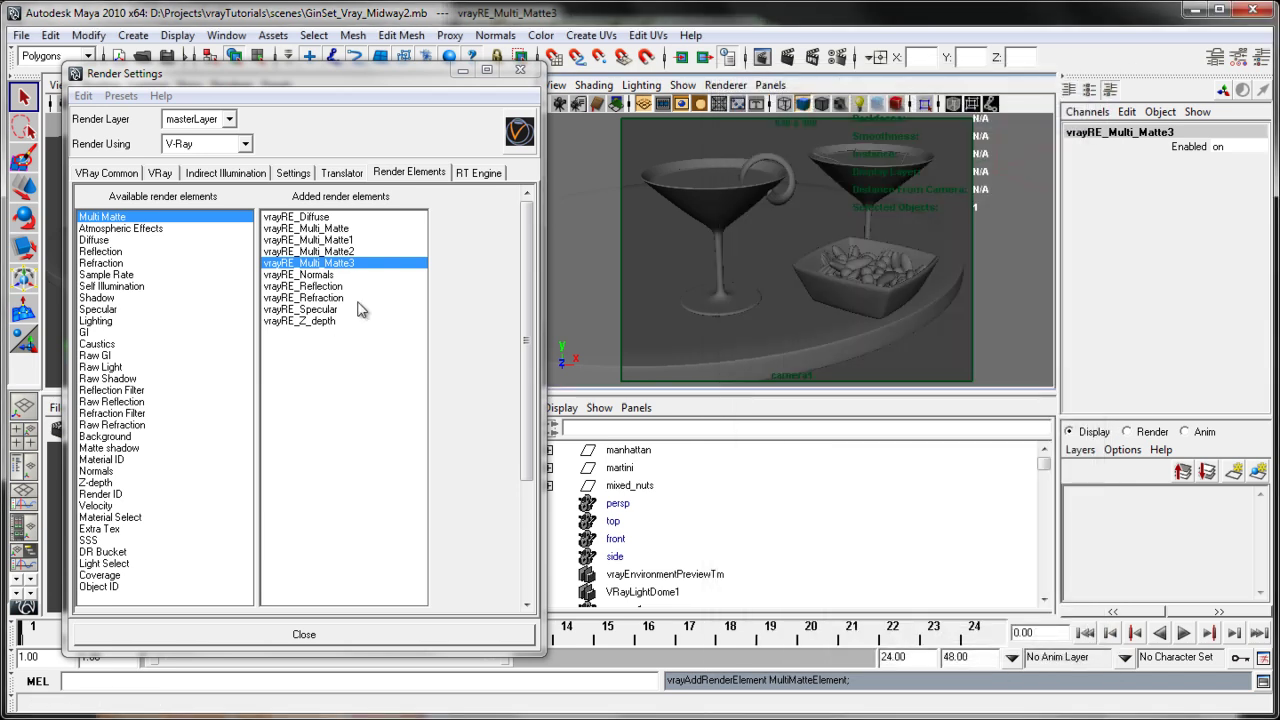
left_click(520, 70)
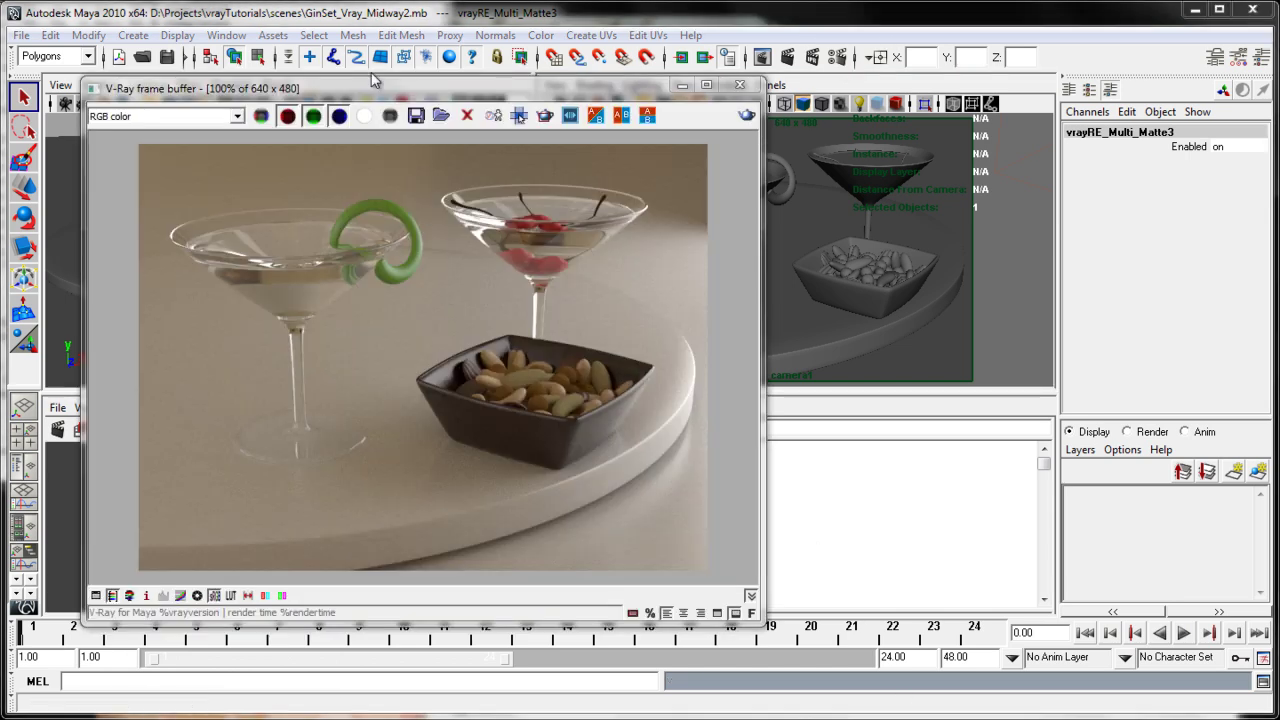
Examine the alpha, reflect, refract and specular passes of the finished render in the V-Ray frame buffer.
left_click_drag(372, 89, 378, 92)
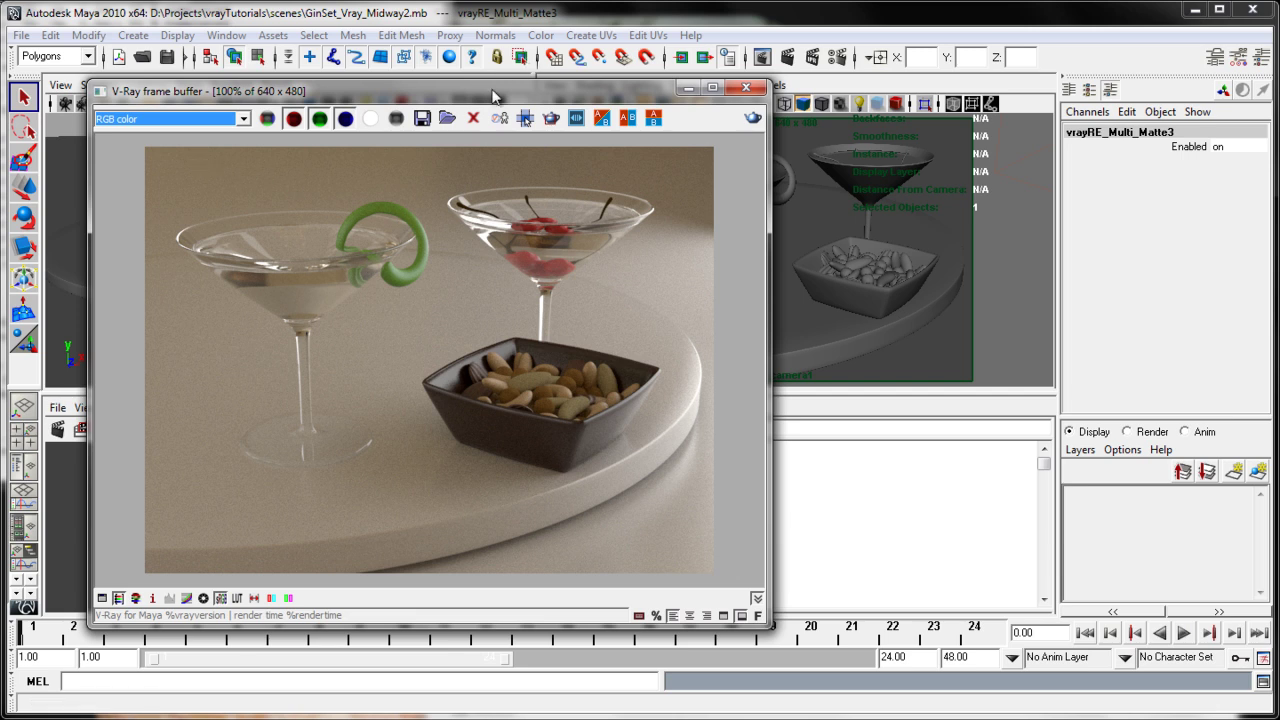
mouse_move(492, 96)
left_mouse_down()
mouse_move(551, 91)
mouse_move(512, 93)
left_mouse_up()
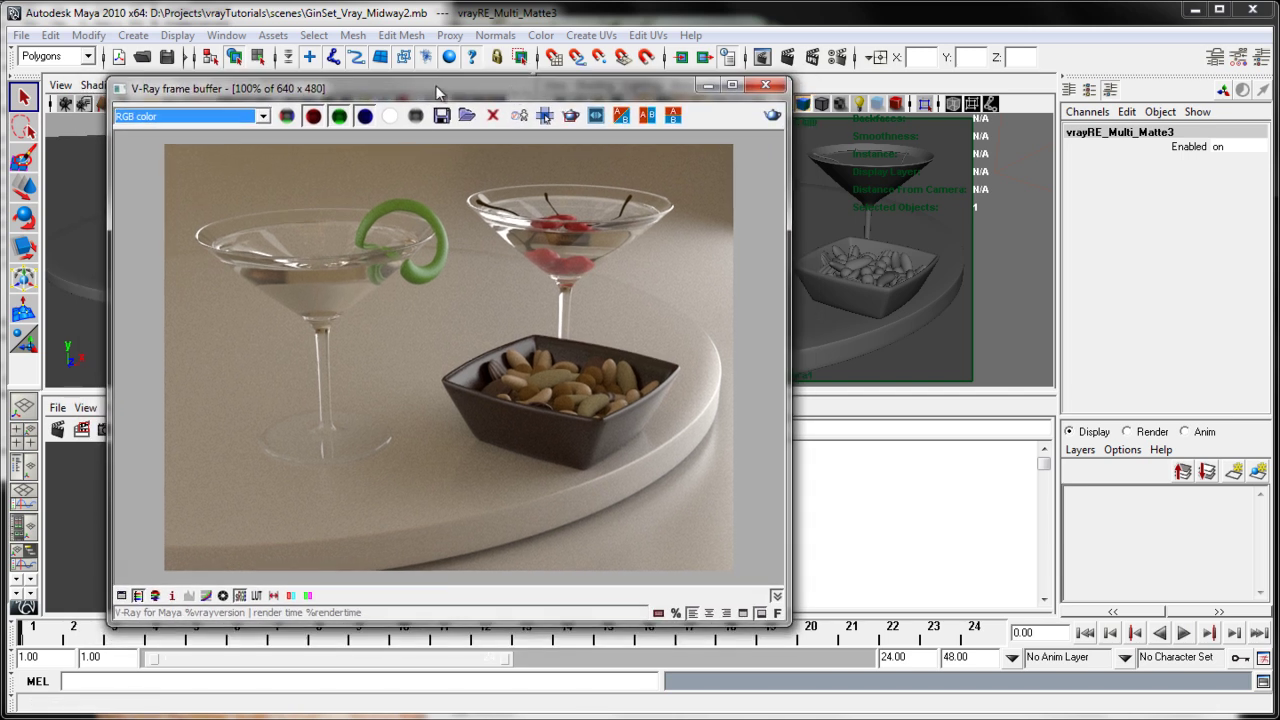
left_click(263, 116)
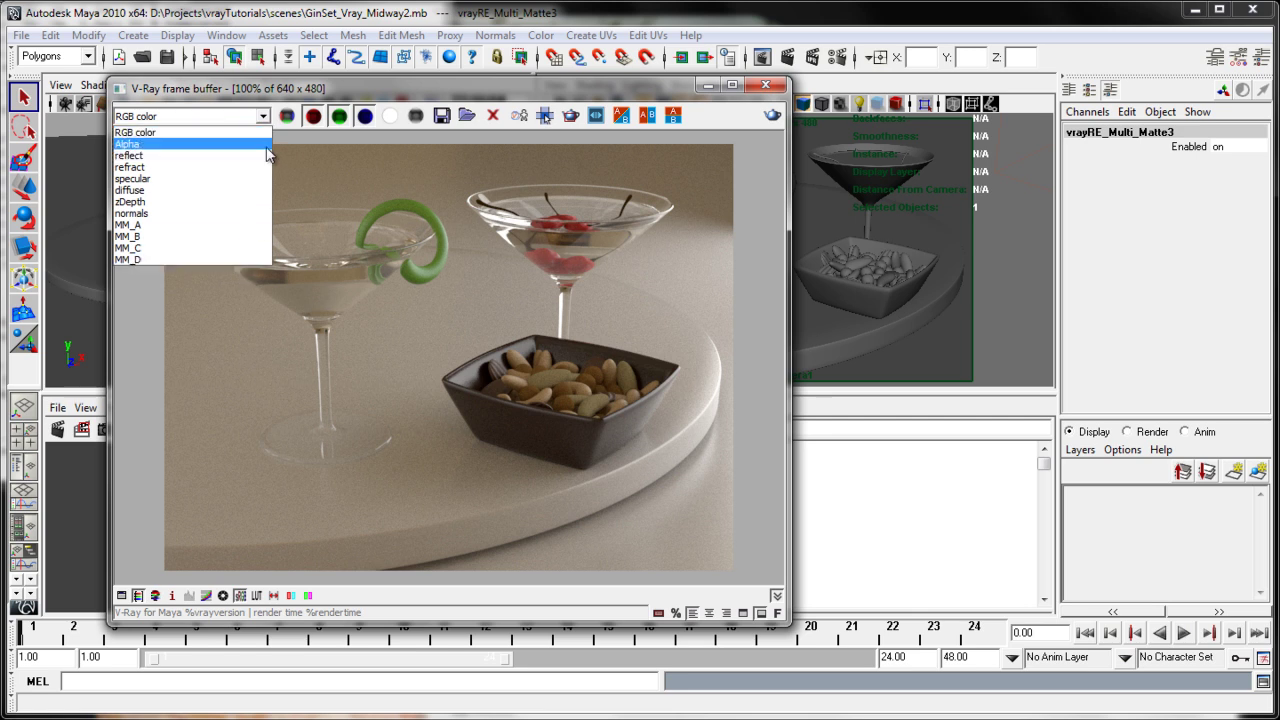
left_click(268, 146)
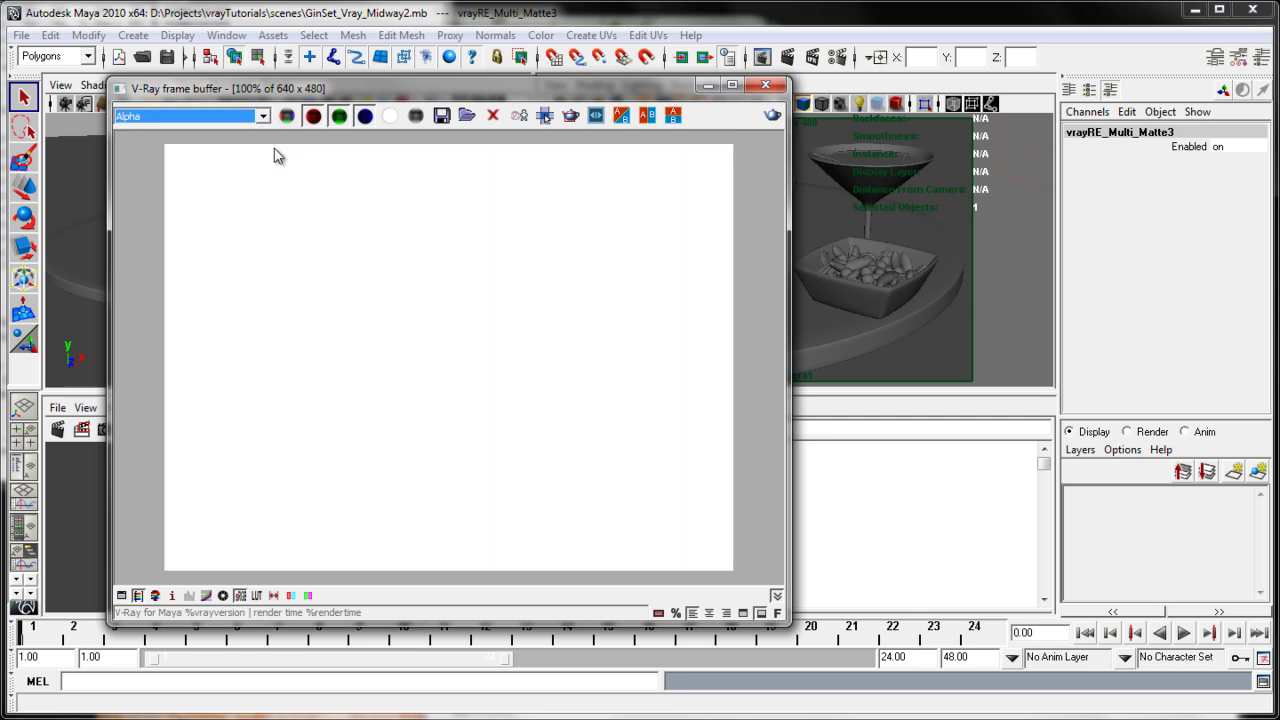
key("Down")
left_click(266, 117)
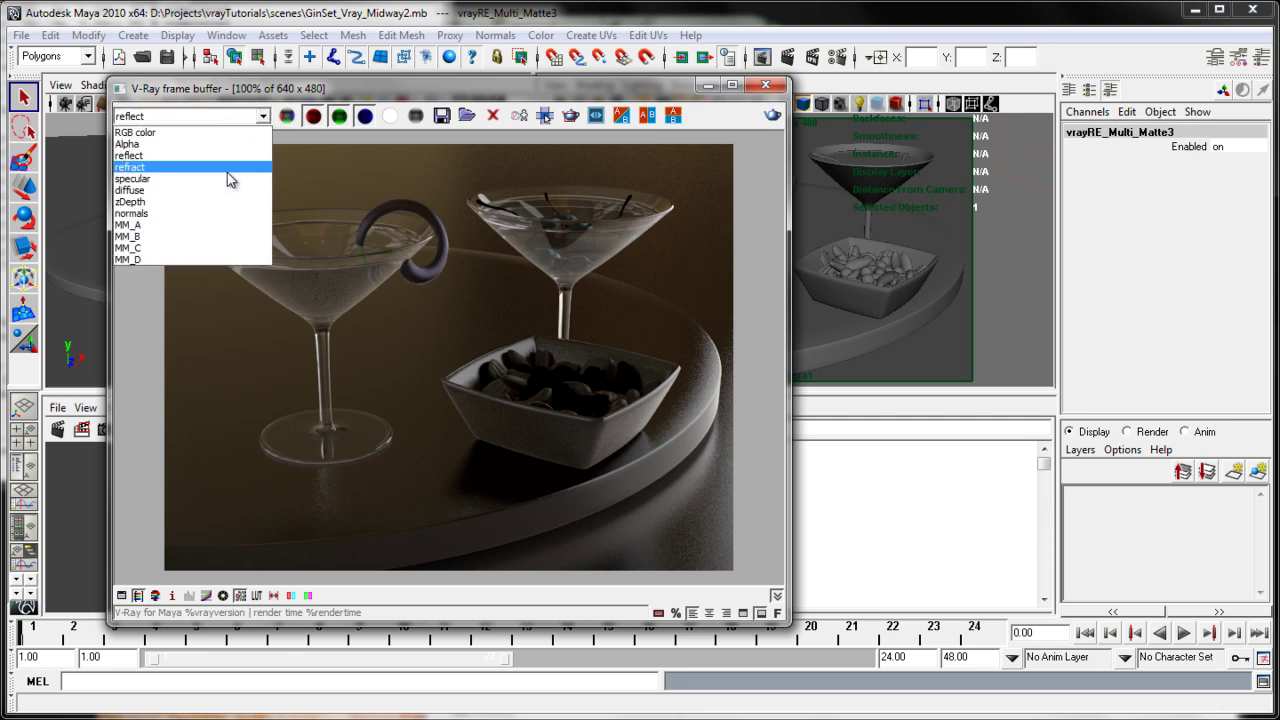
left_click(227, 167)
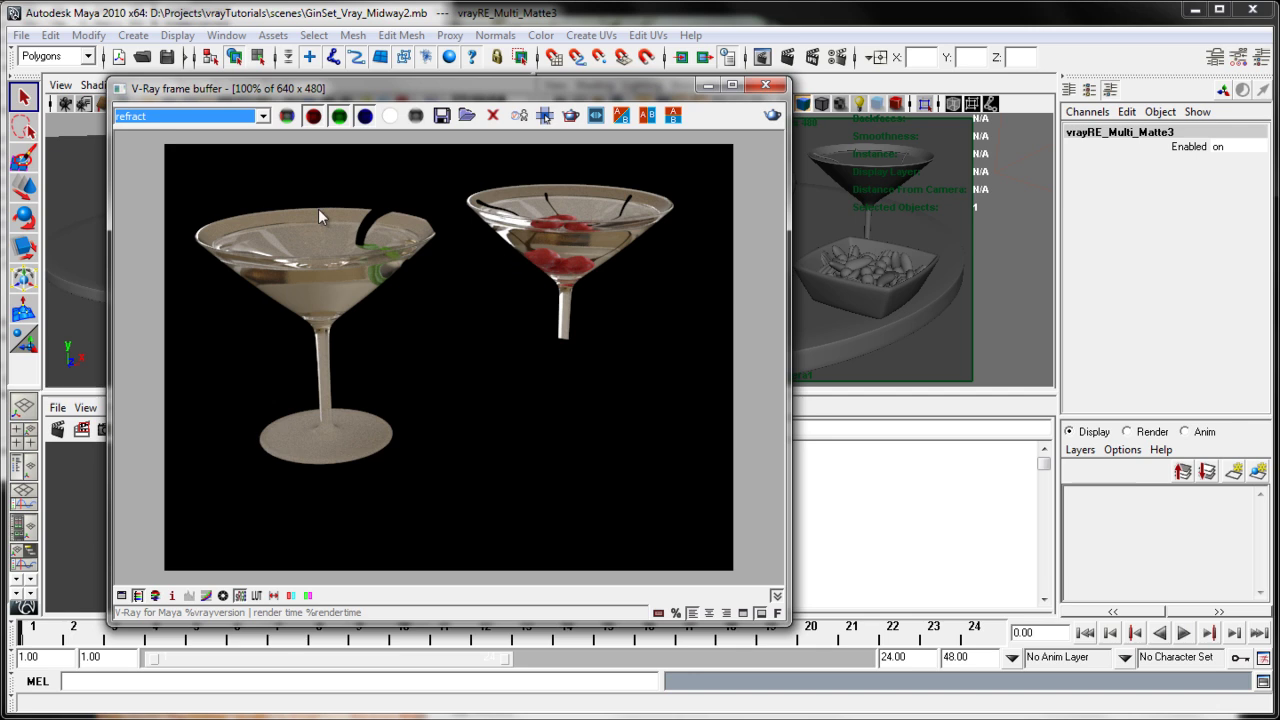
scroll(257, 123, "down", 1)
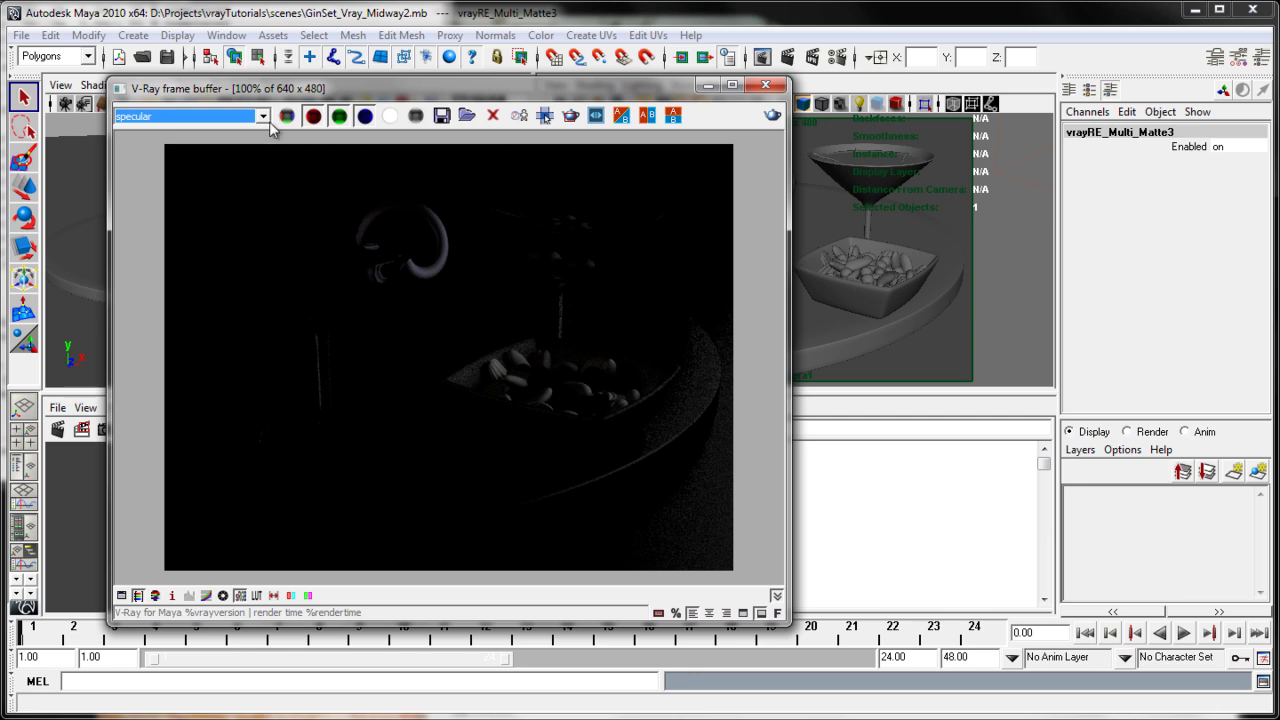
Examine the diffuse, zDepth and normals passes of the render in the V-Ray frame buffer.
scroll(267, 123, "up", 2)
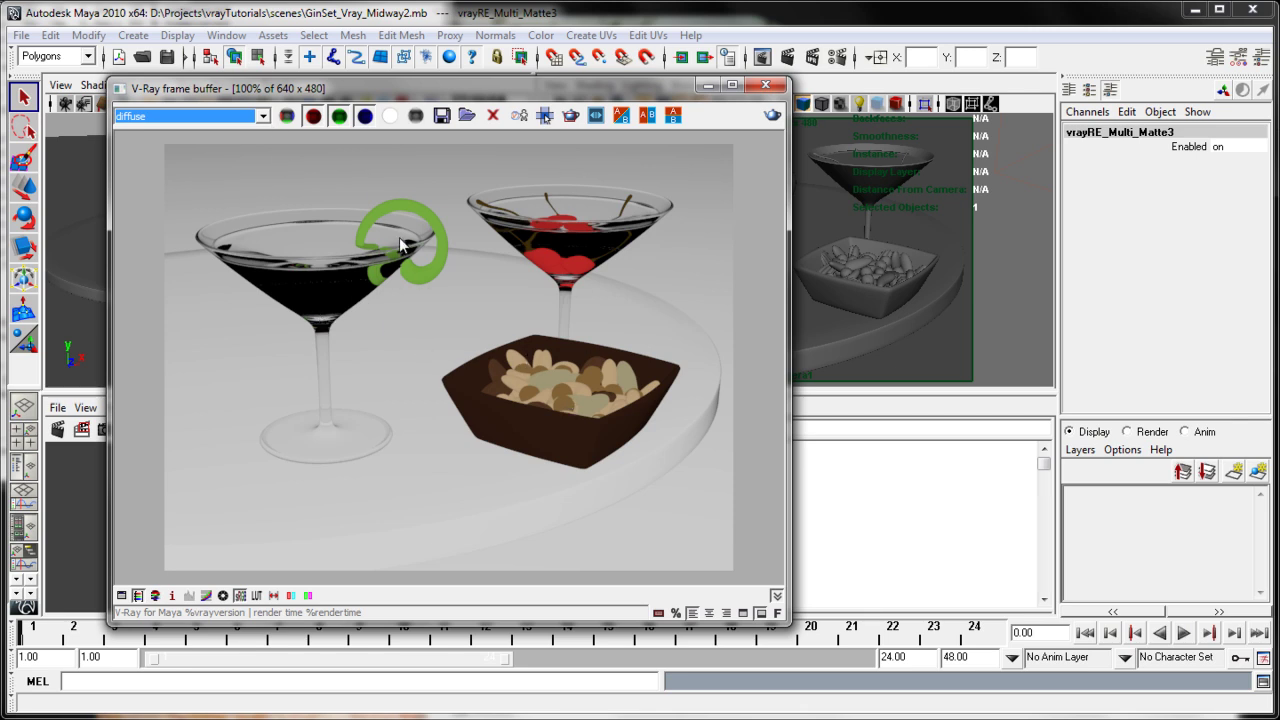
key("Down")
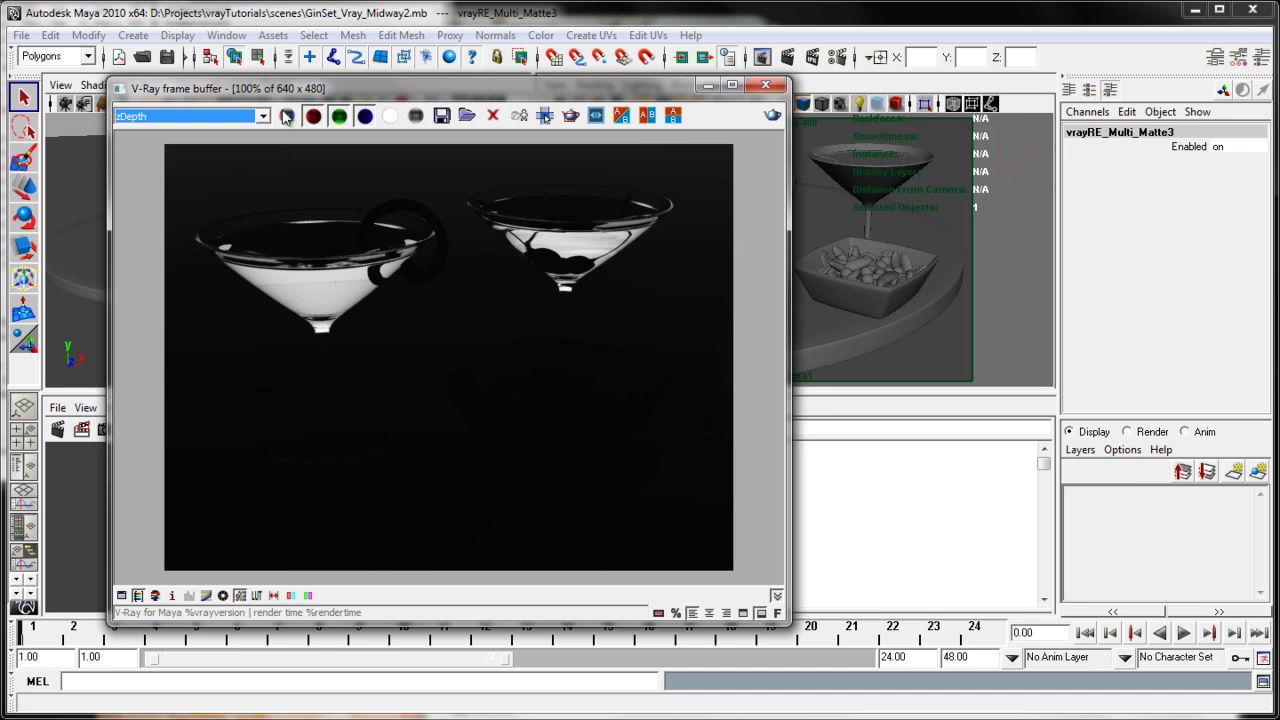
left_click_drag(296, 96, 302, 101)
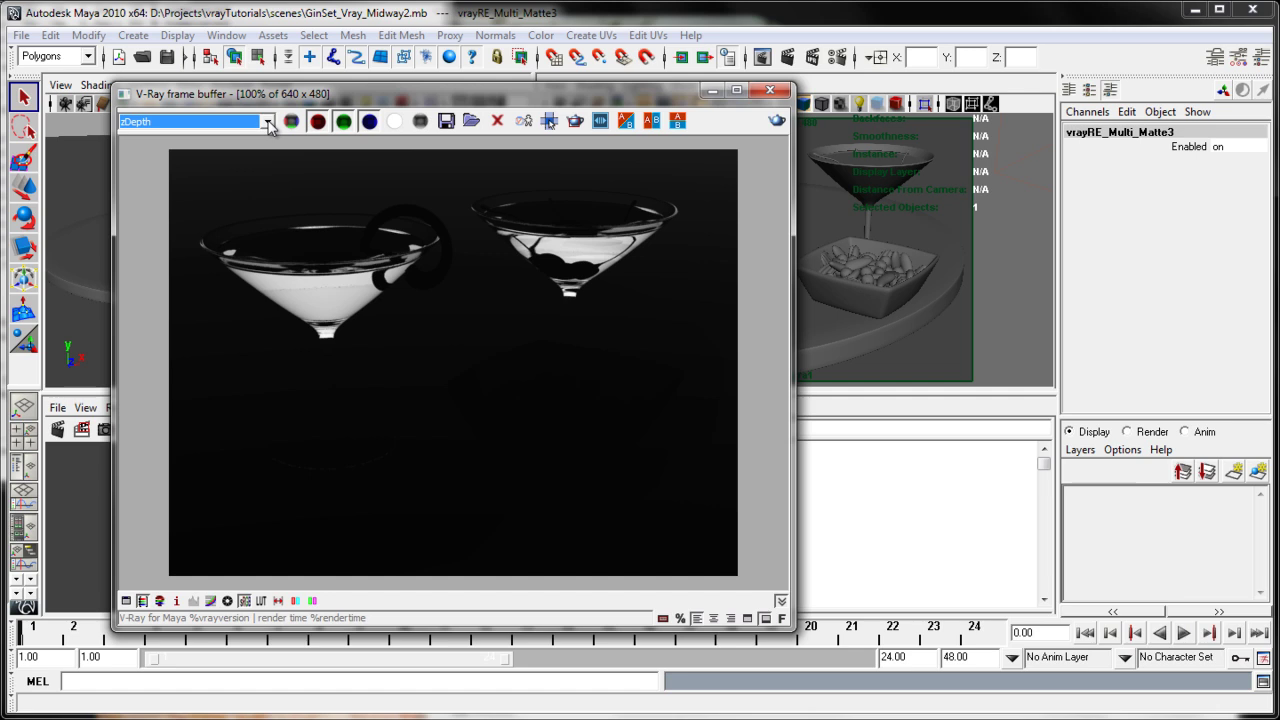
left_click(267, 122)
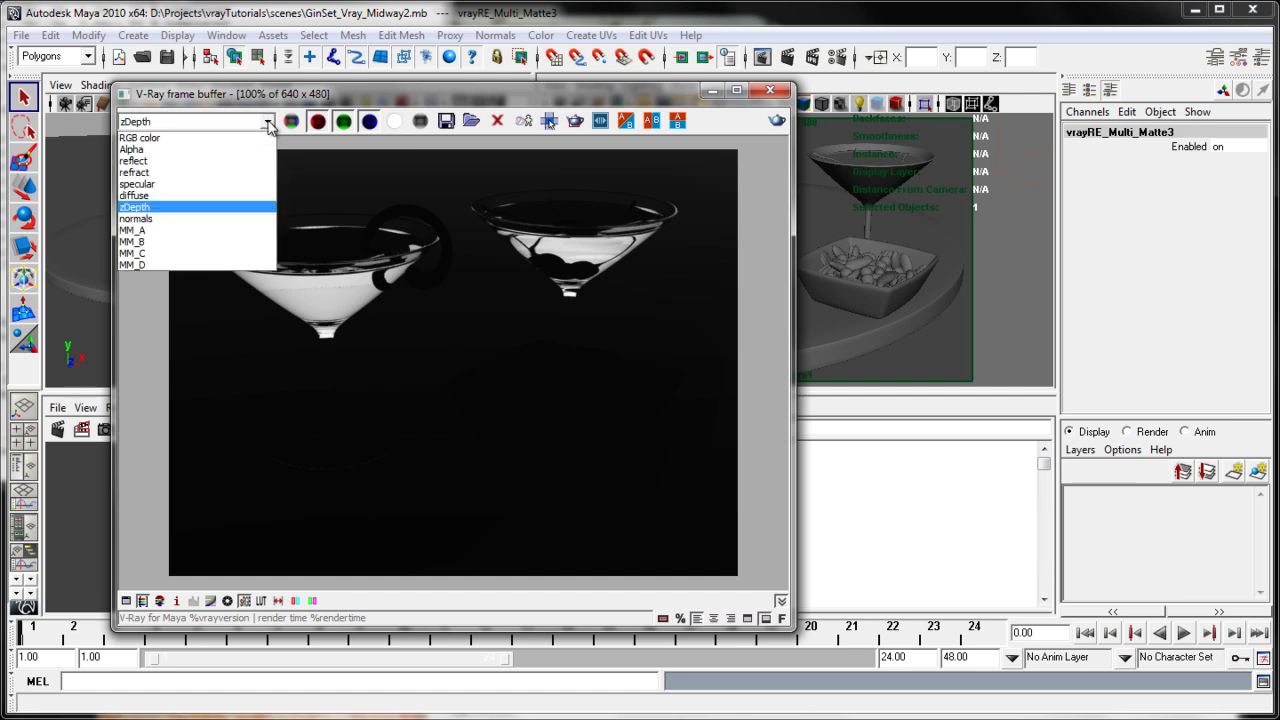
left_click(224, 220)
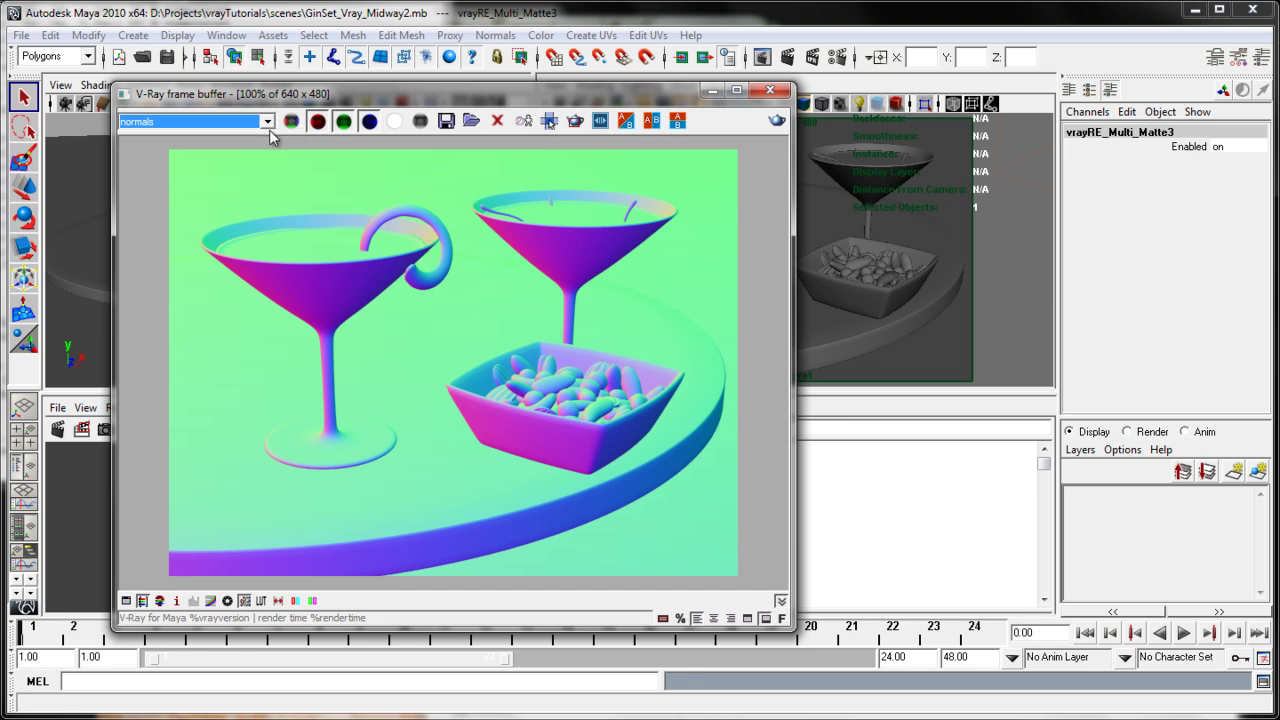
Display the MM_A matte pass and isolate its red channel and its green channel in turn.
scroll(269, 129, "down", 1)
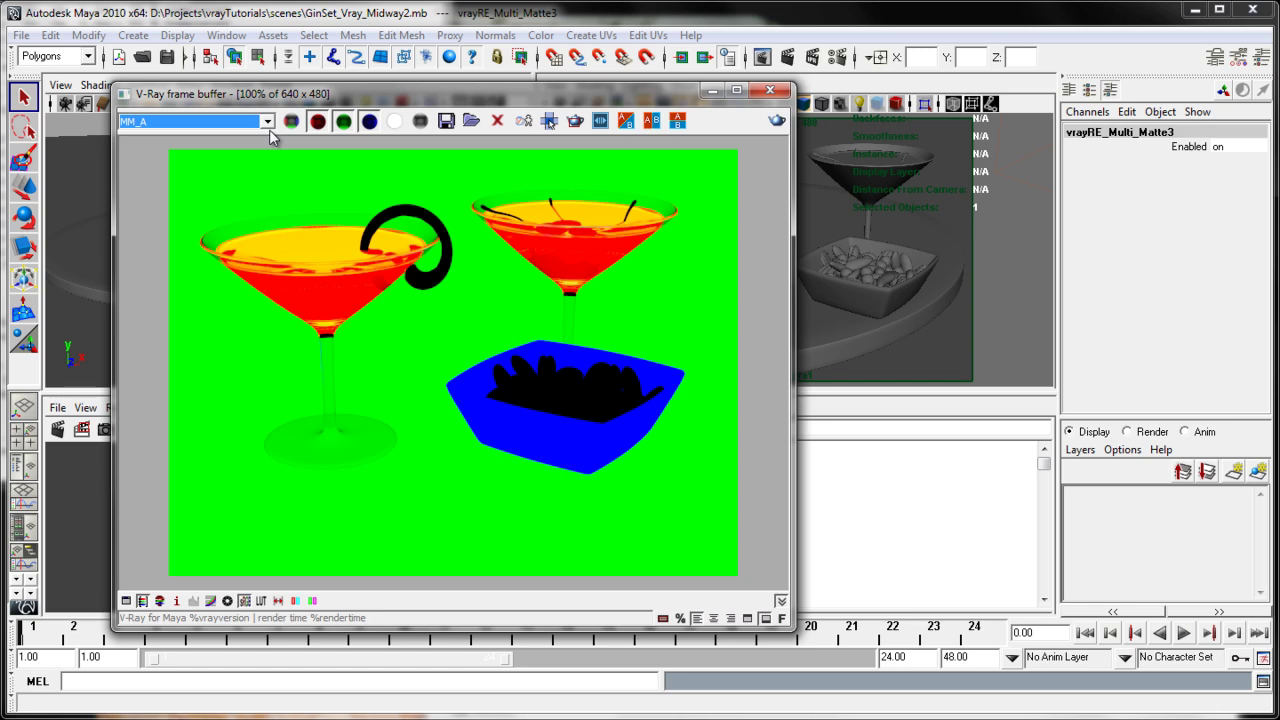
mouse_move(316, 99)
left_mouse_down()
mouse_move(328, 95)
mouse_move(315, 95)
left_mouse_up()
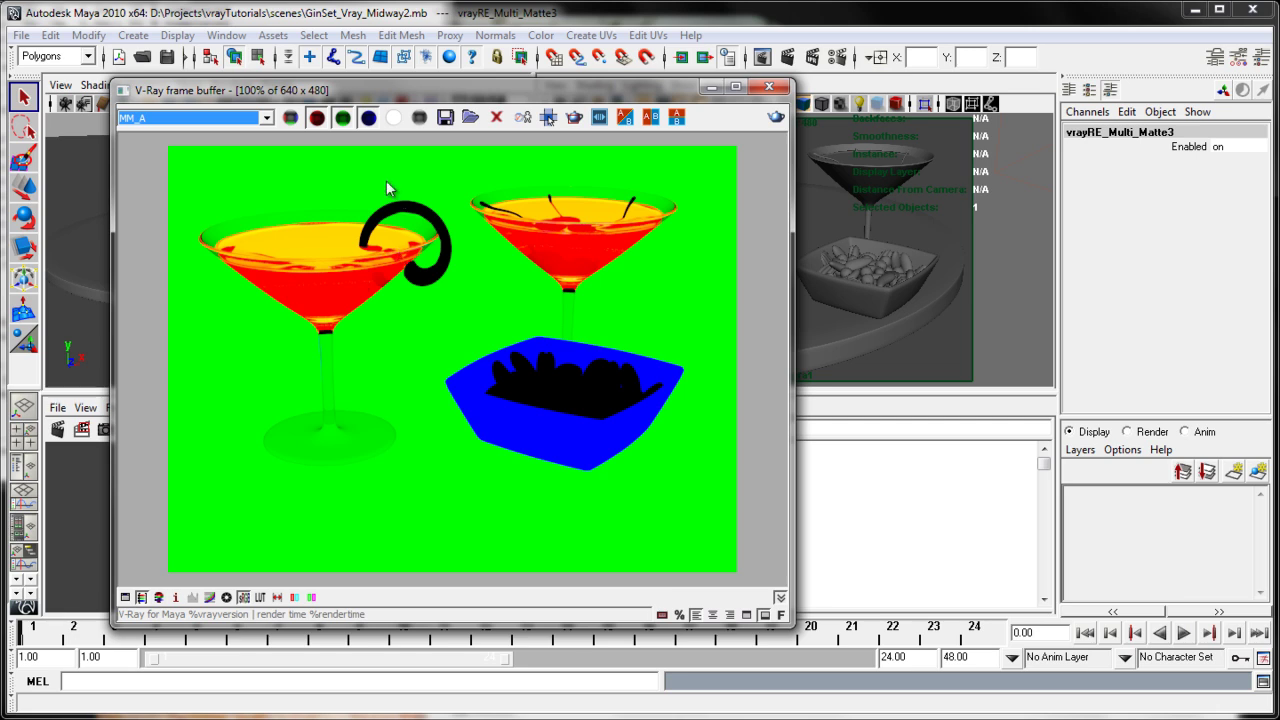
left_click(367, 119)
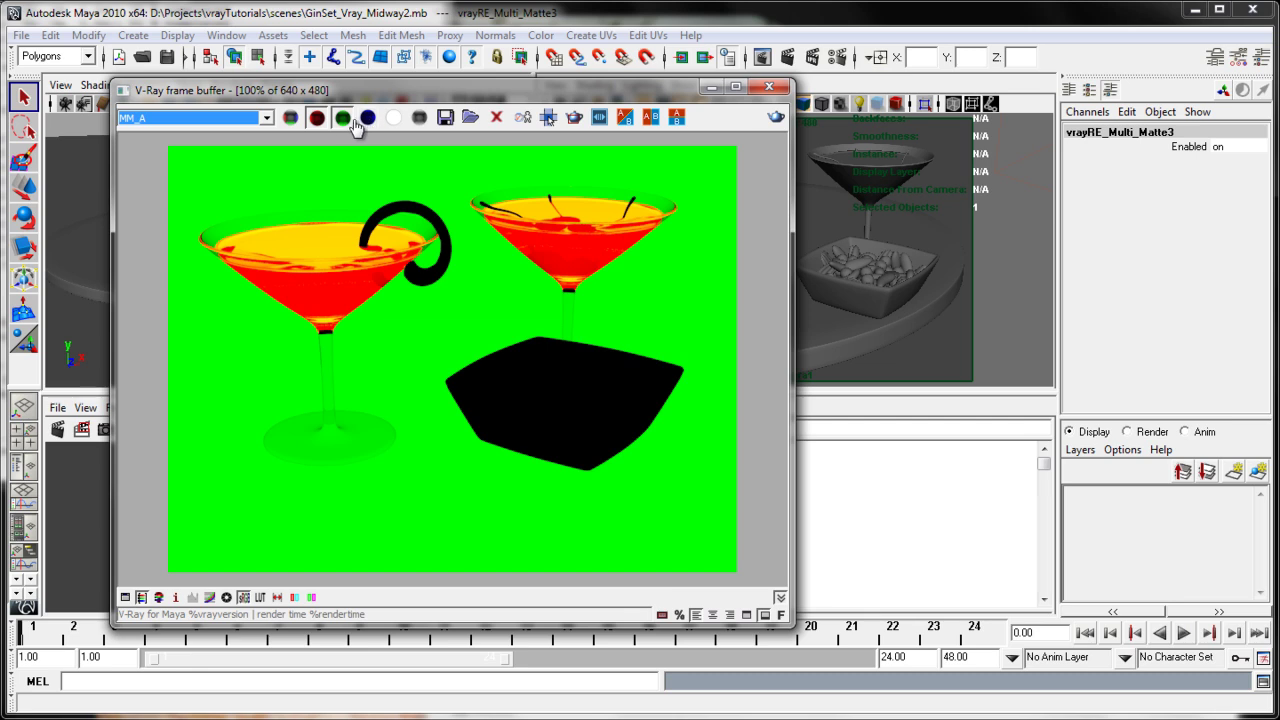
left_click(342, 118)
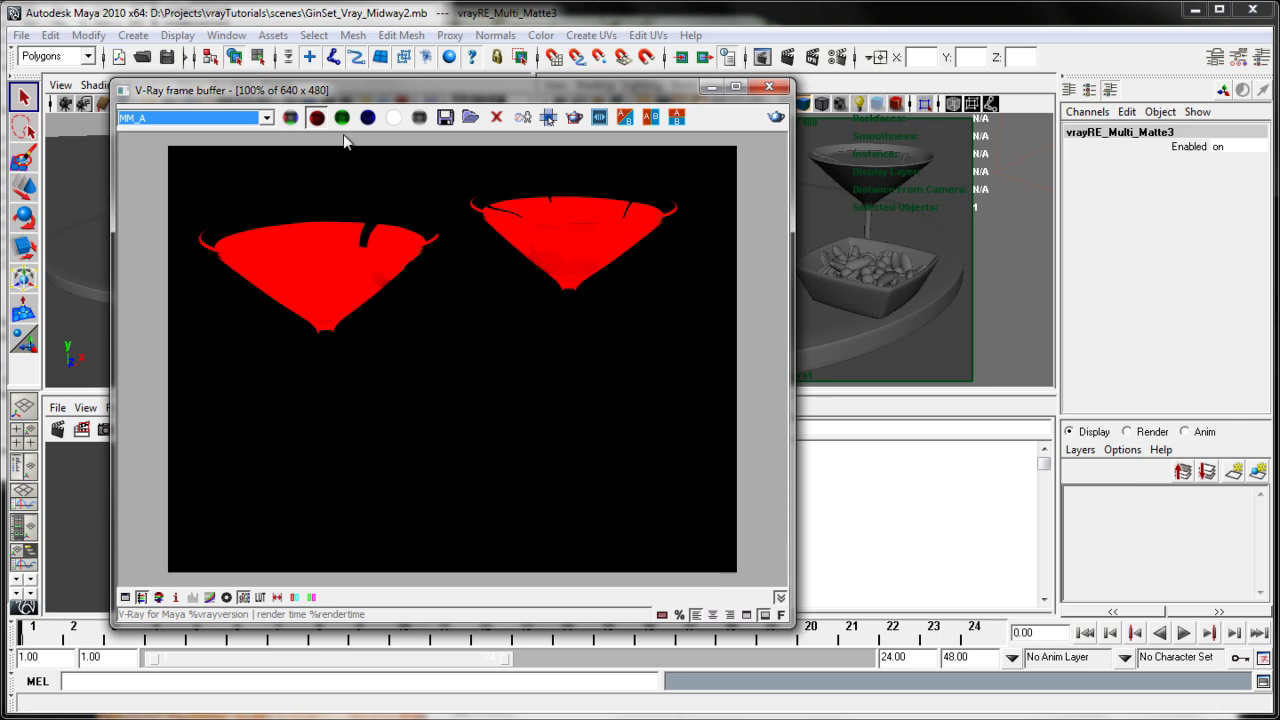
left_click(316, 119)
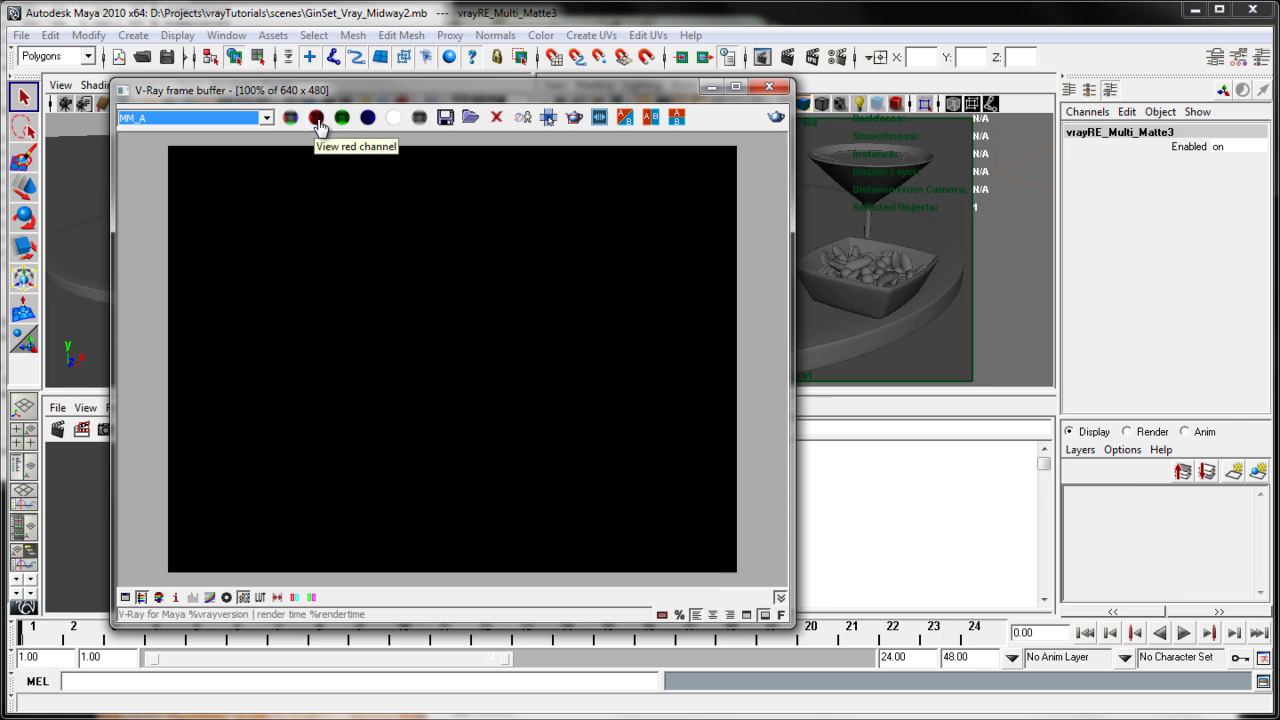
left_click(316, 119)
left_click(343, 119)
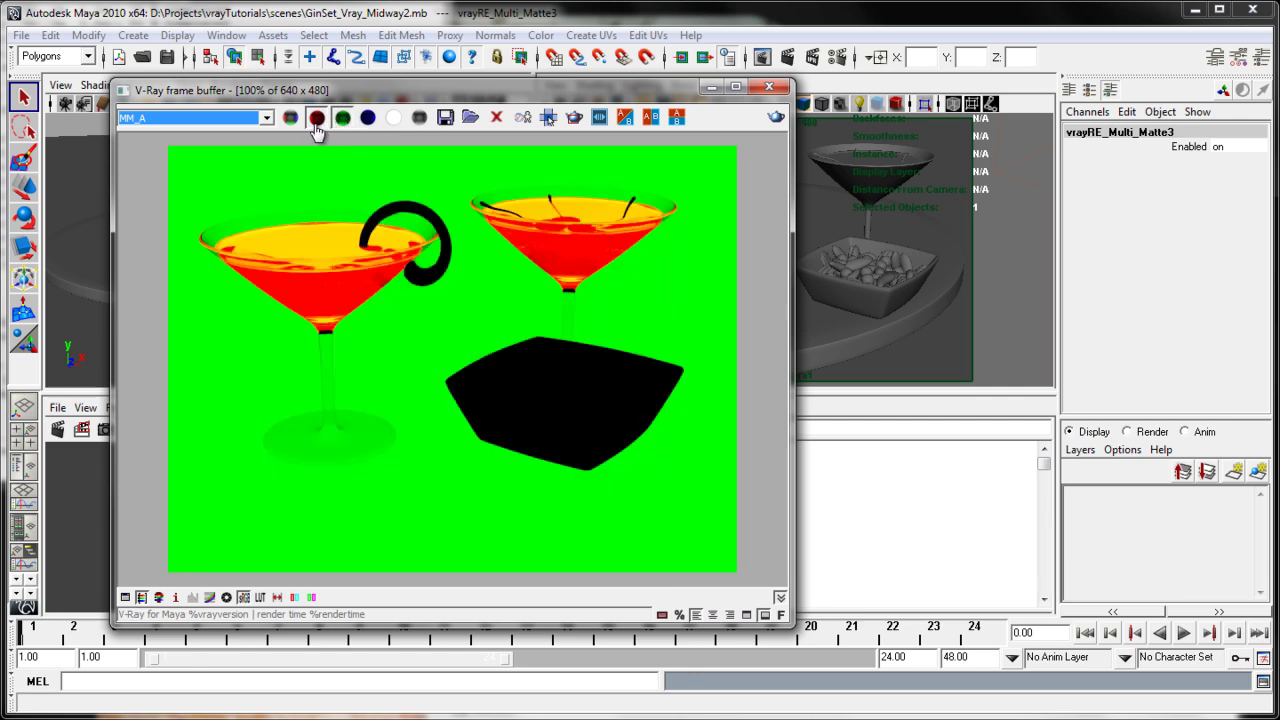
left_click(316, 119)
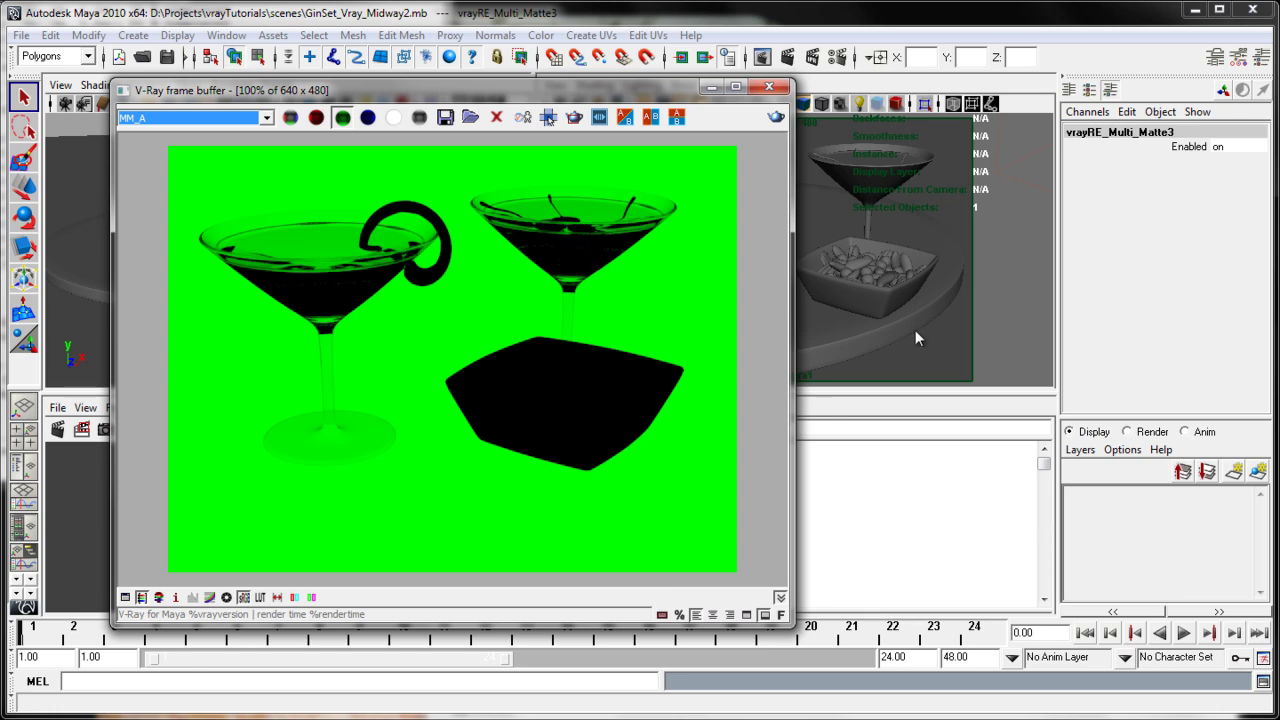
Turn the blue and red channels of MM_A back on and display the MM_B matte pass.
left_click(366, 118)
left_click(341, 118)
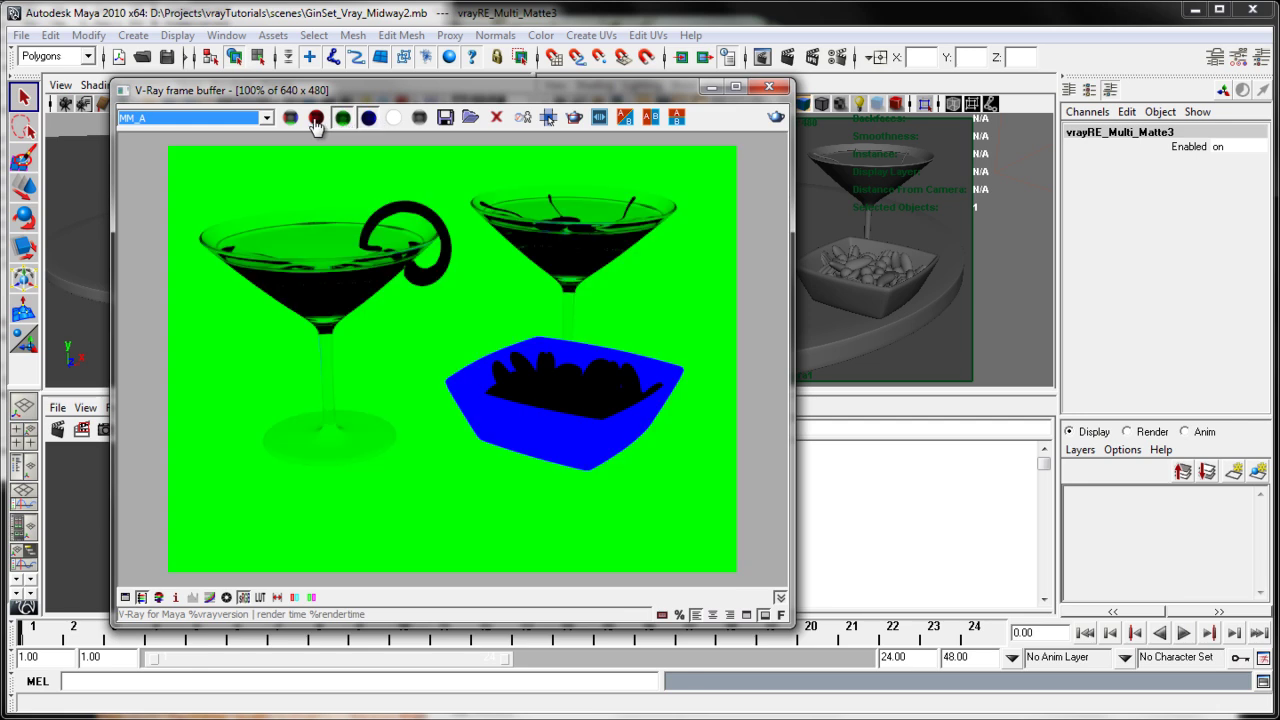
left_click(316, 118)
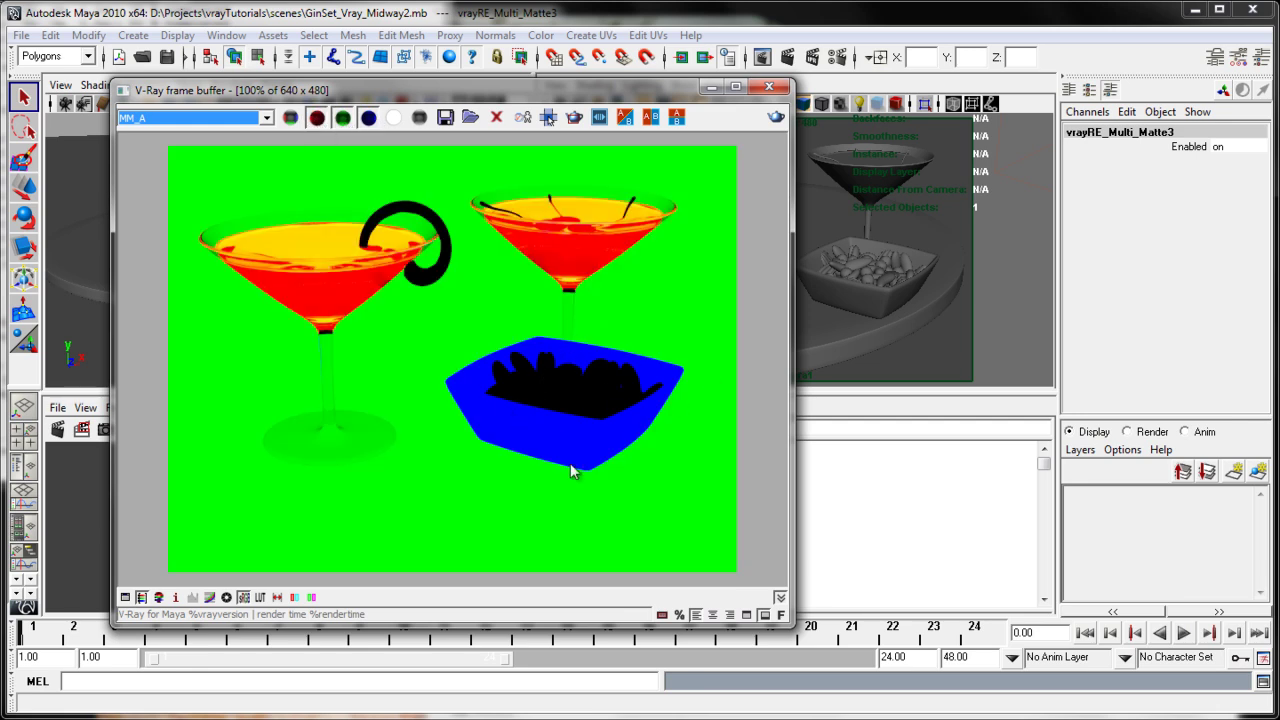
left_click(267, 118)
left_click(198, 240)
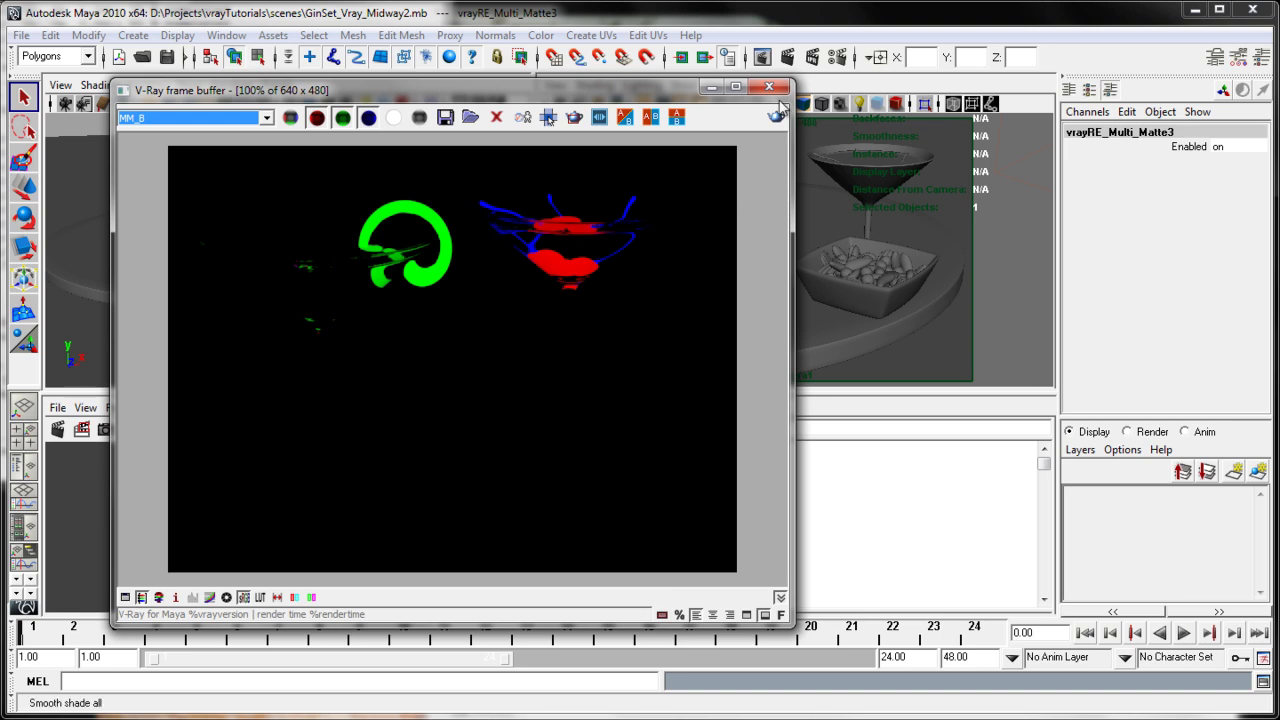
Open the VRayGin material's attributes and check its refraction Affect Channels options, keeping All channels.
left_click(866, 194)
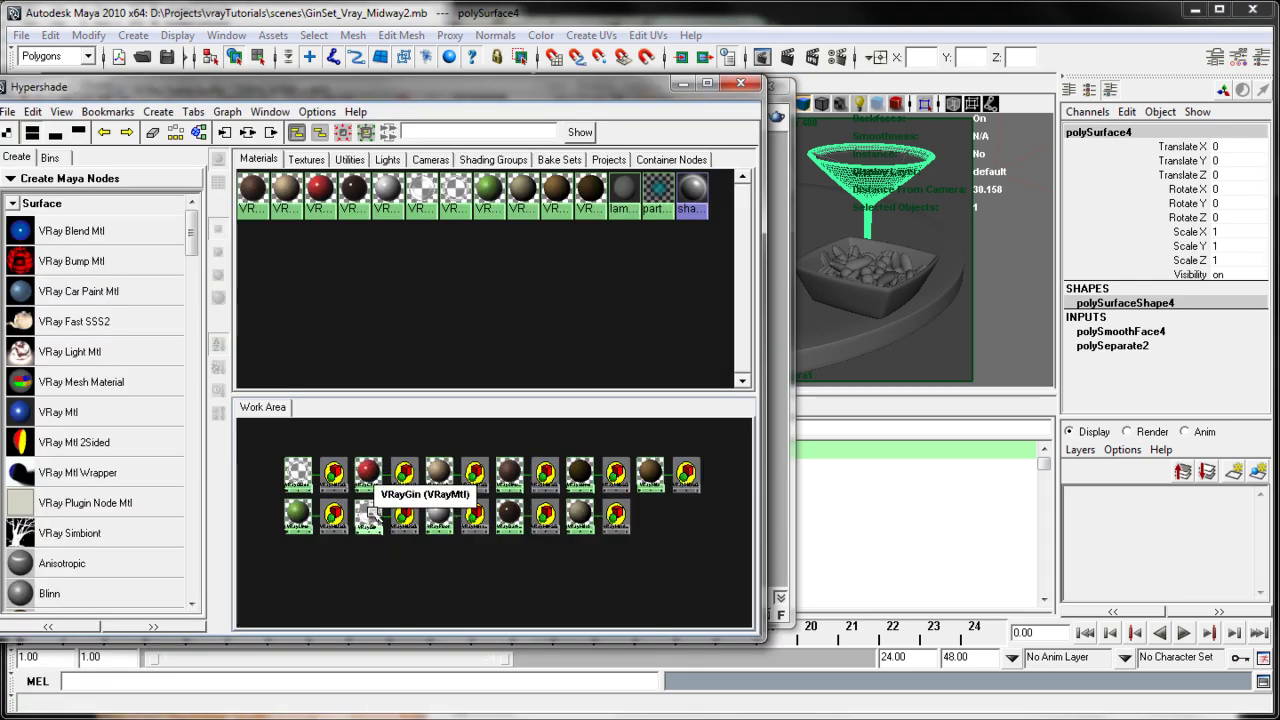
double_click(369, 515)
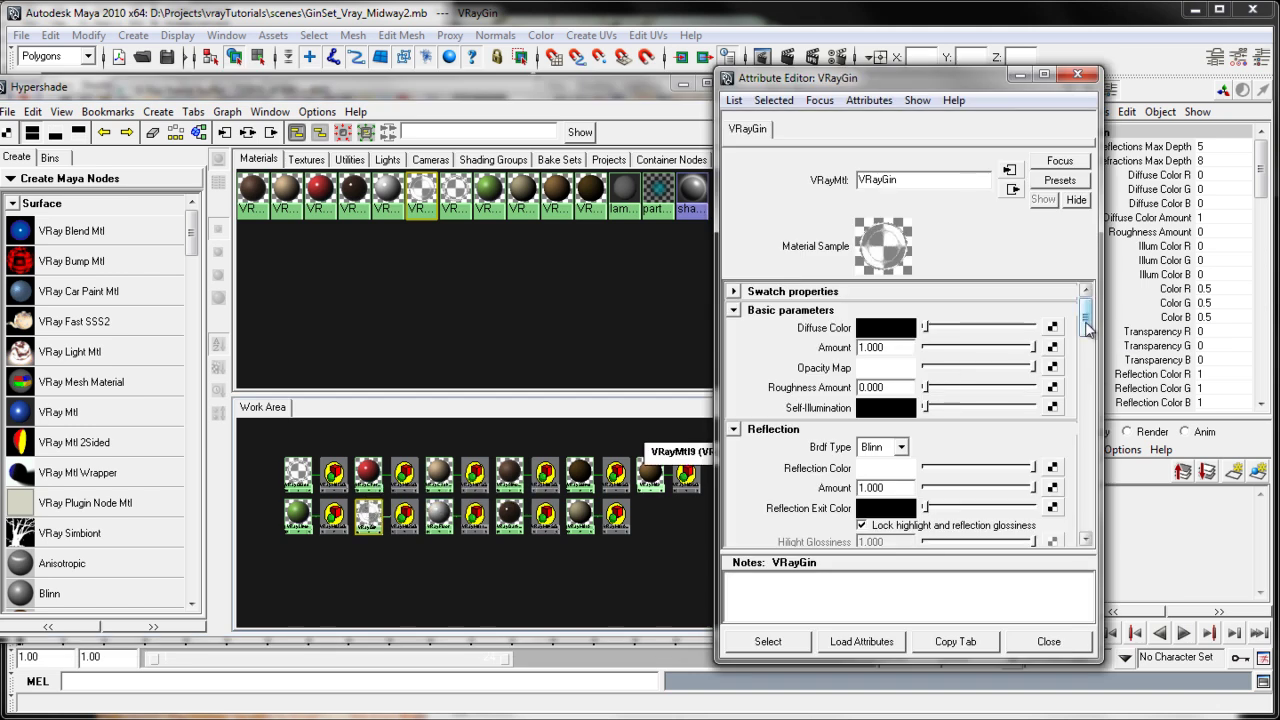
left_click_drag(1087, 330, 1077, 445)
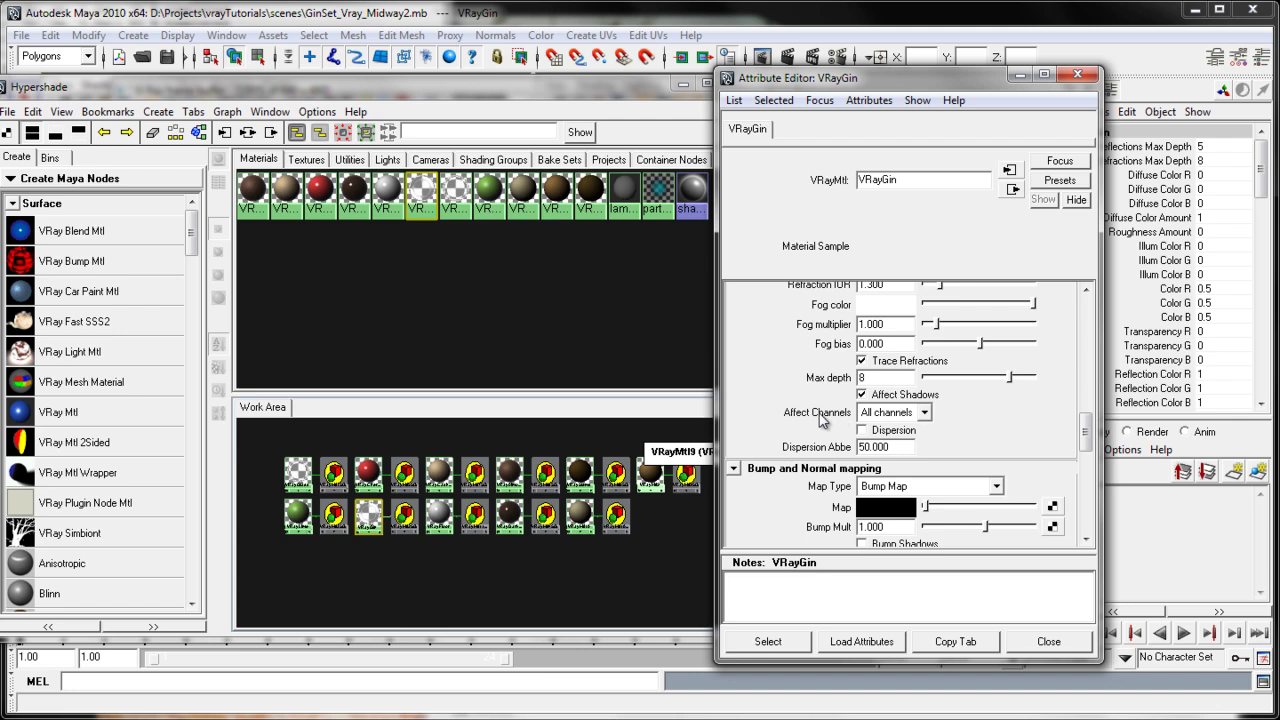
left_click(923, 414)
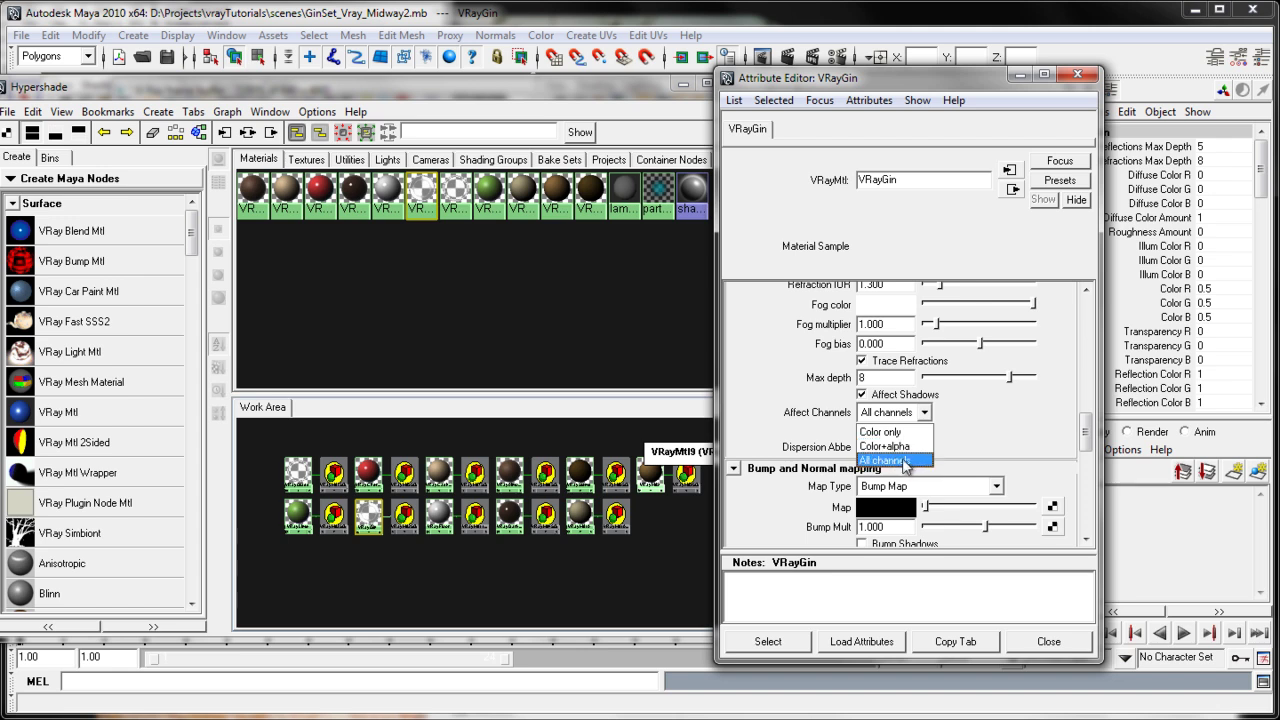
left_click(903, 462)
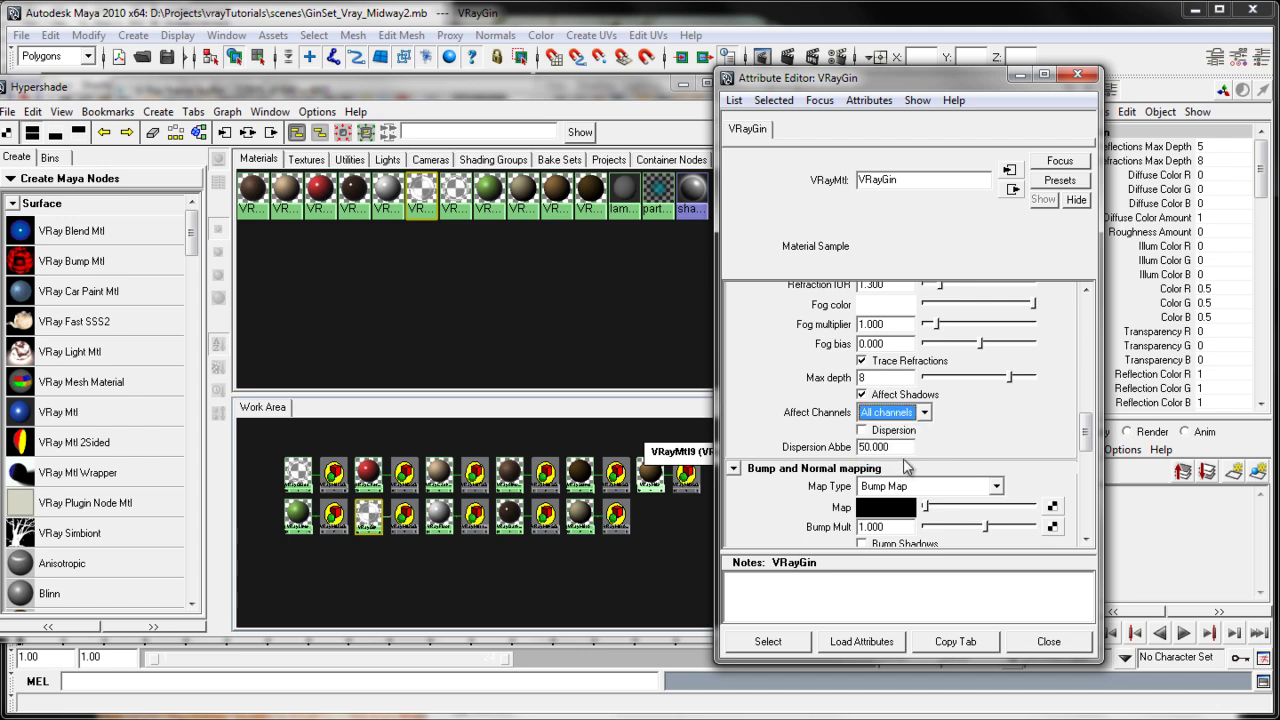
Try Color only for VRayGin's Affect Channels, restore All channels, and close the Attribute Editor and Hypershade.
left_click(930, 413)
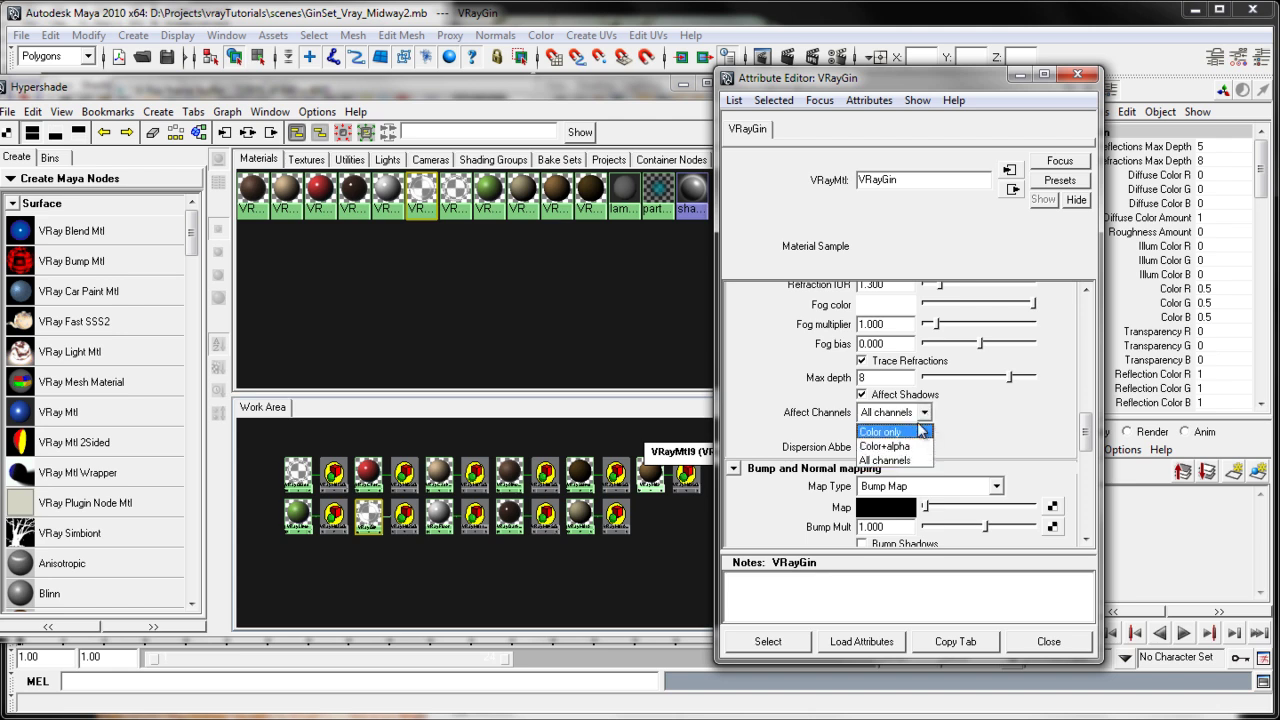
left_click(900, 433)
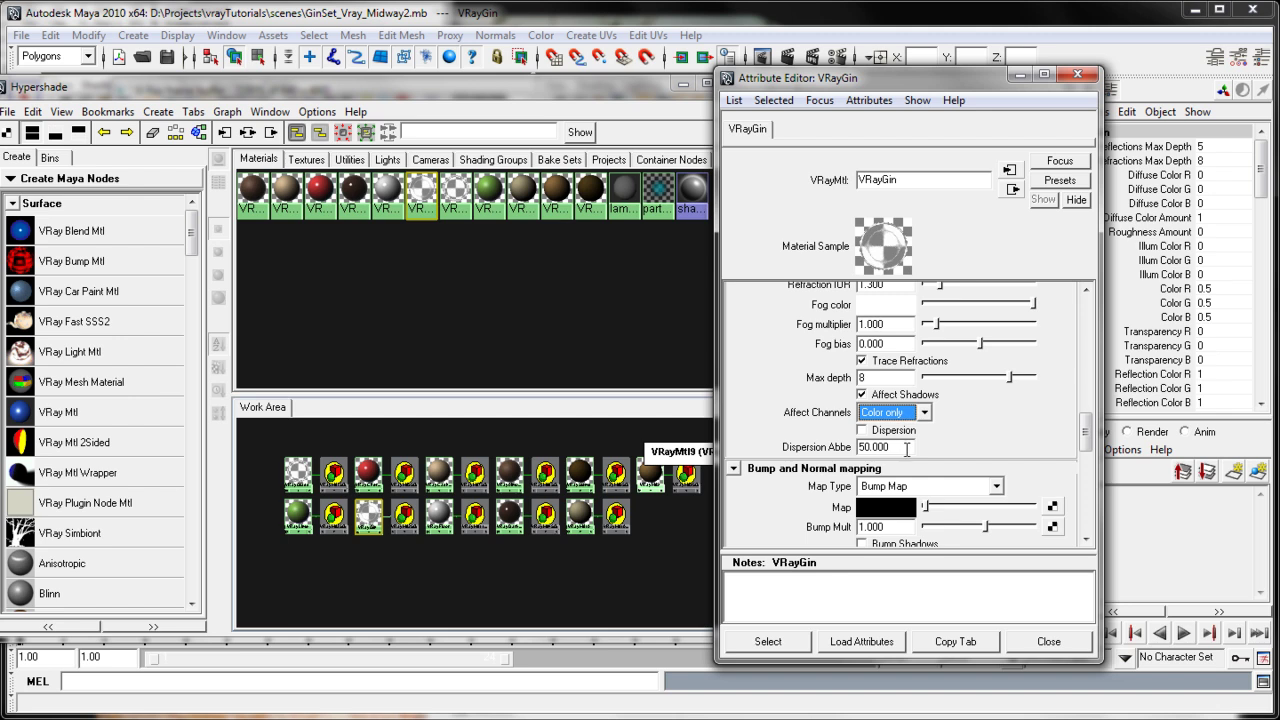
left_click(925, 412)
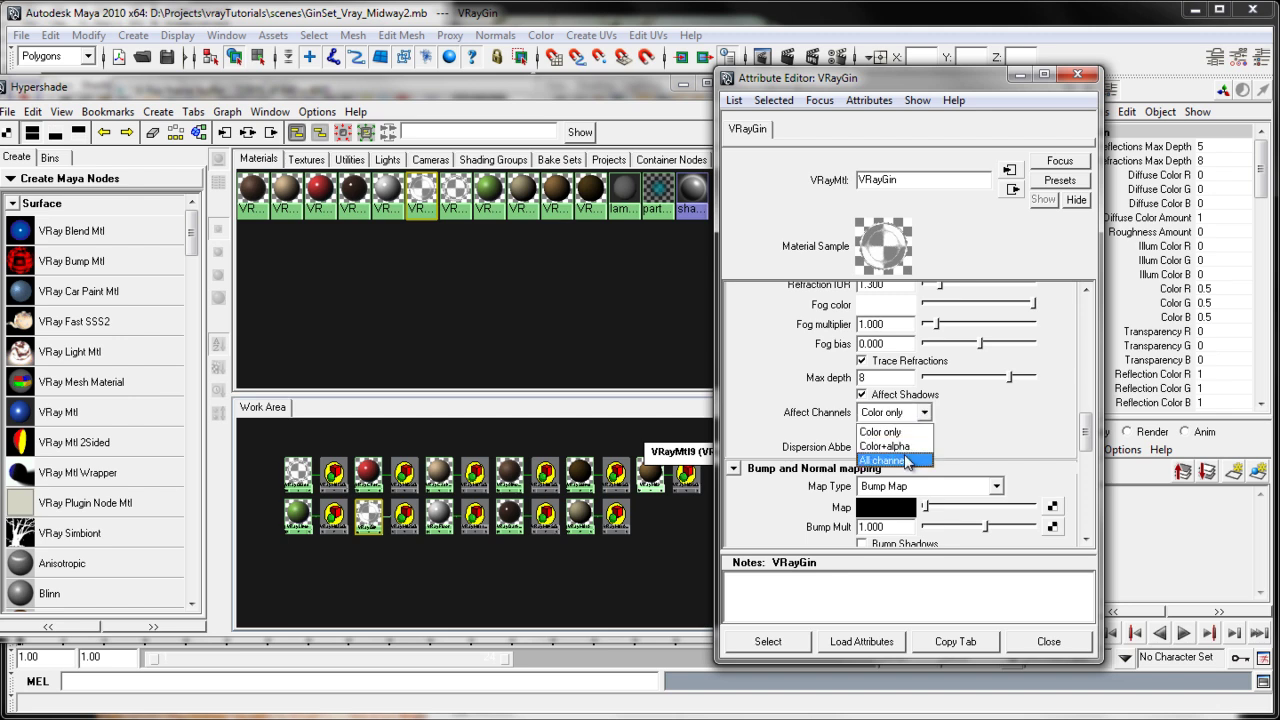
left_click(888, 461)
left_click(1077, 74)
left_click(664, 87)
Examine the MM_C and MM_D matte passes in the frame buffer and return to the RGB color image.
left_click(266, 118)
left_click(205, 250)
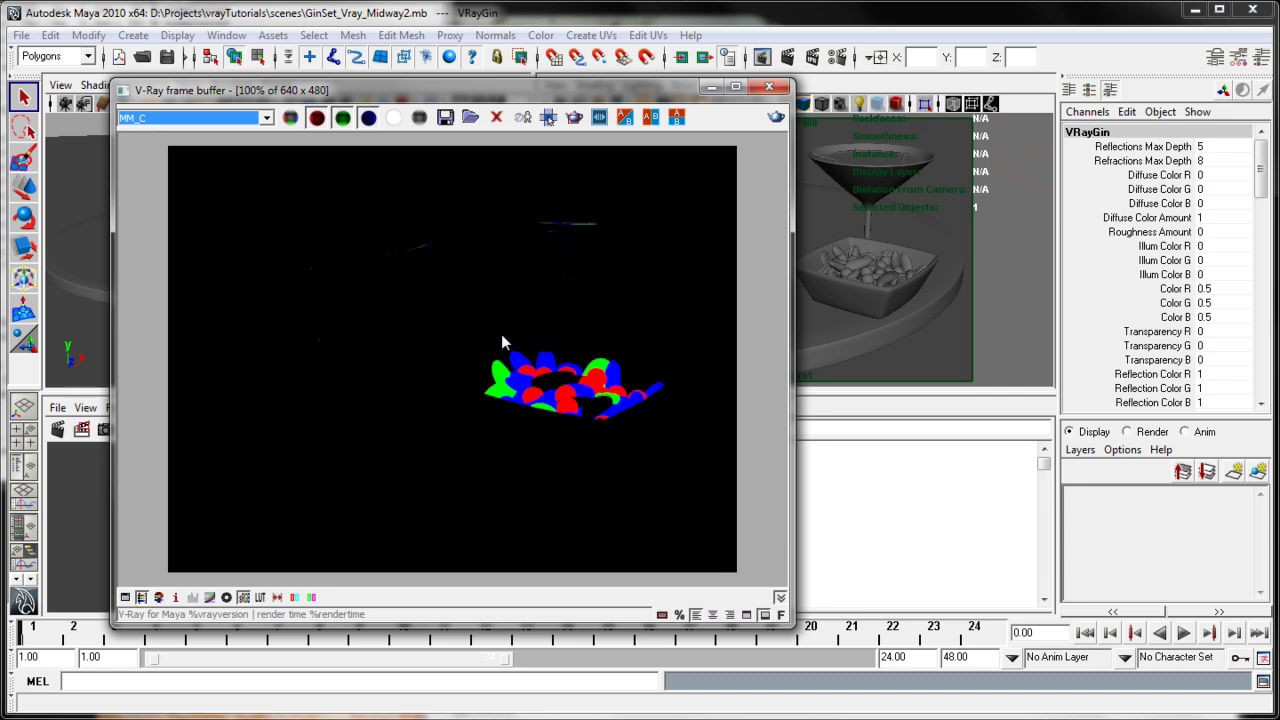
left_click(562, 382)
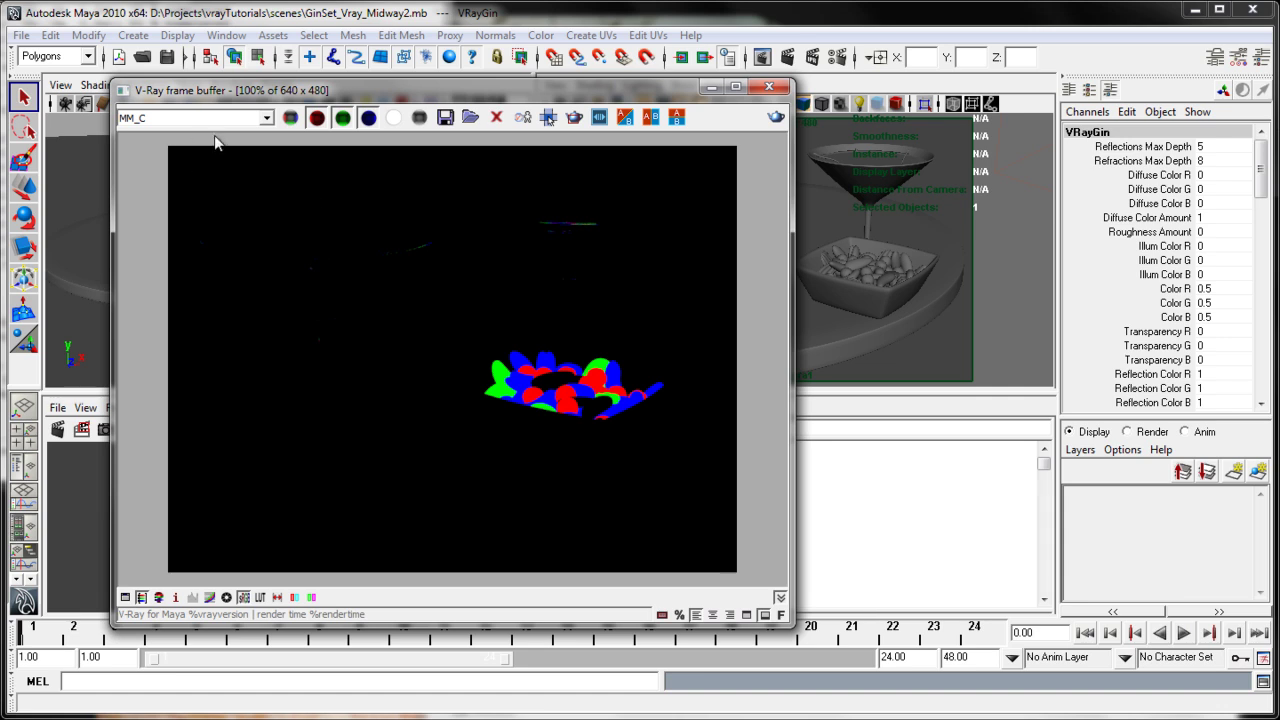
left_click(252, 119)
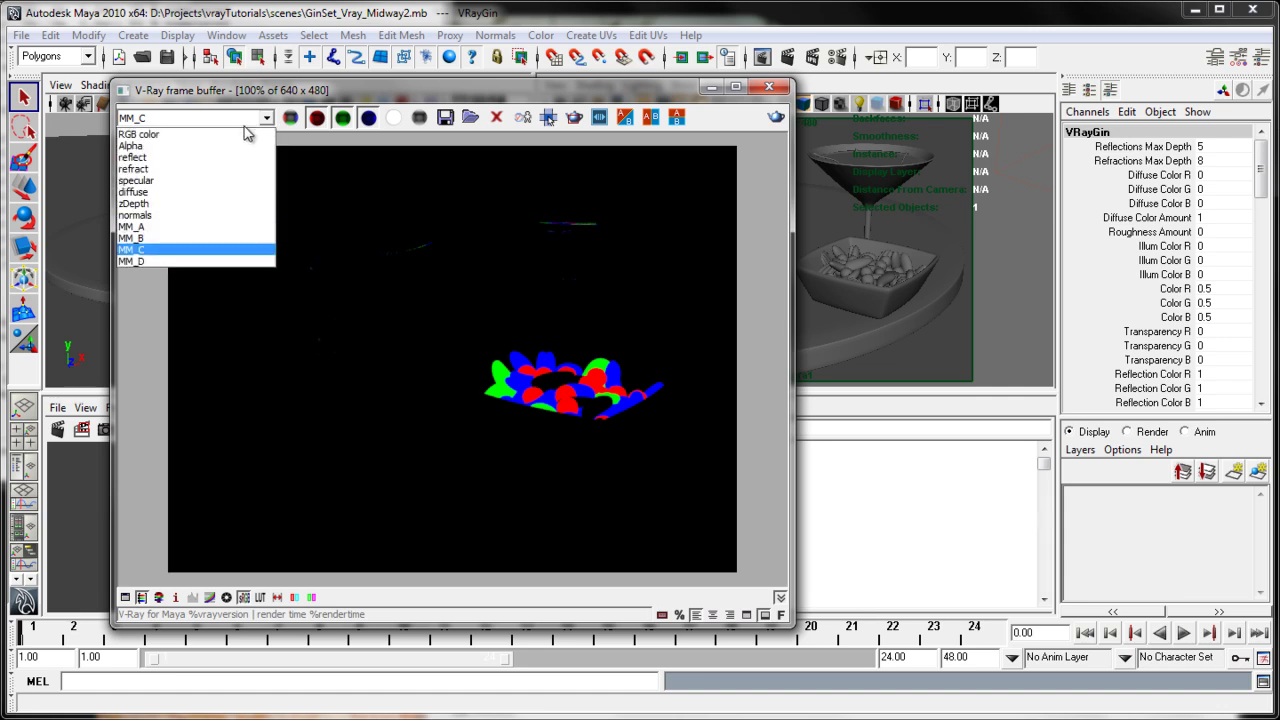
left_click(190, 262)
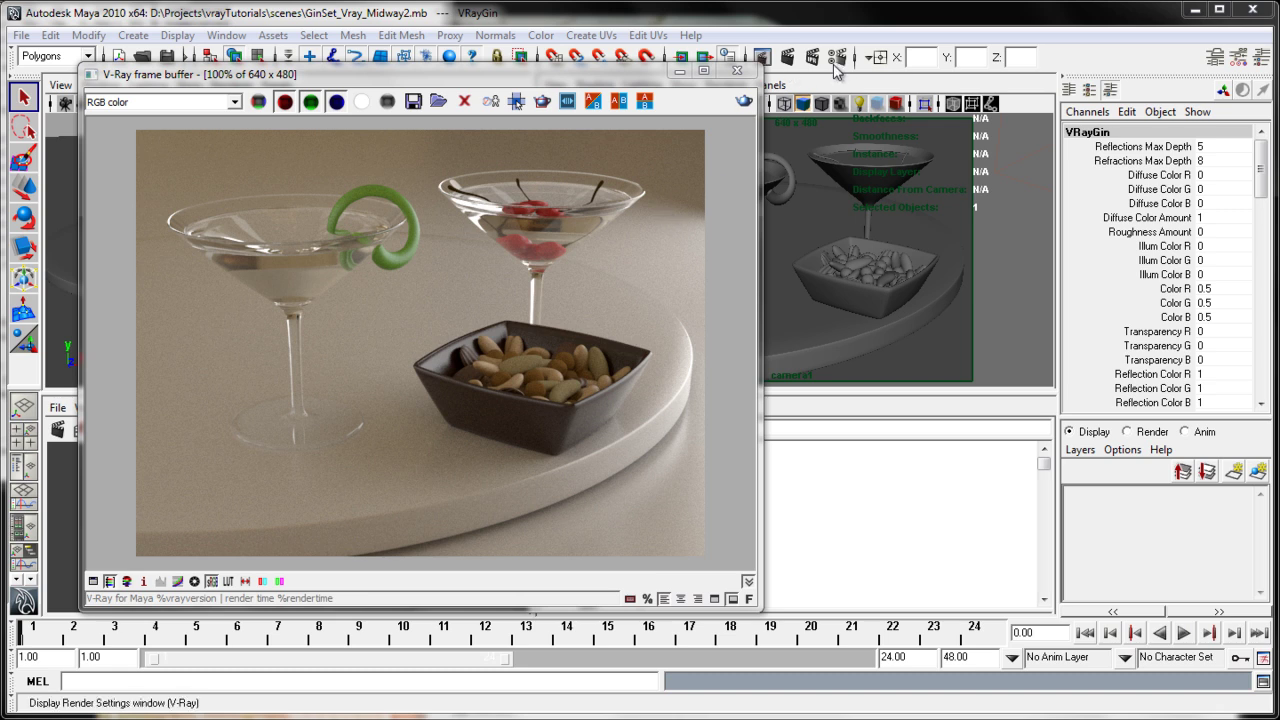
left_click_drag(638, 76, 625, 77)
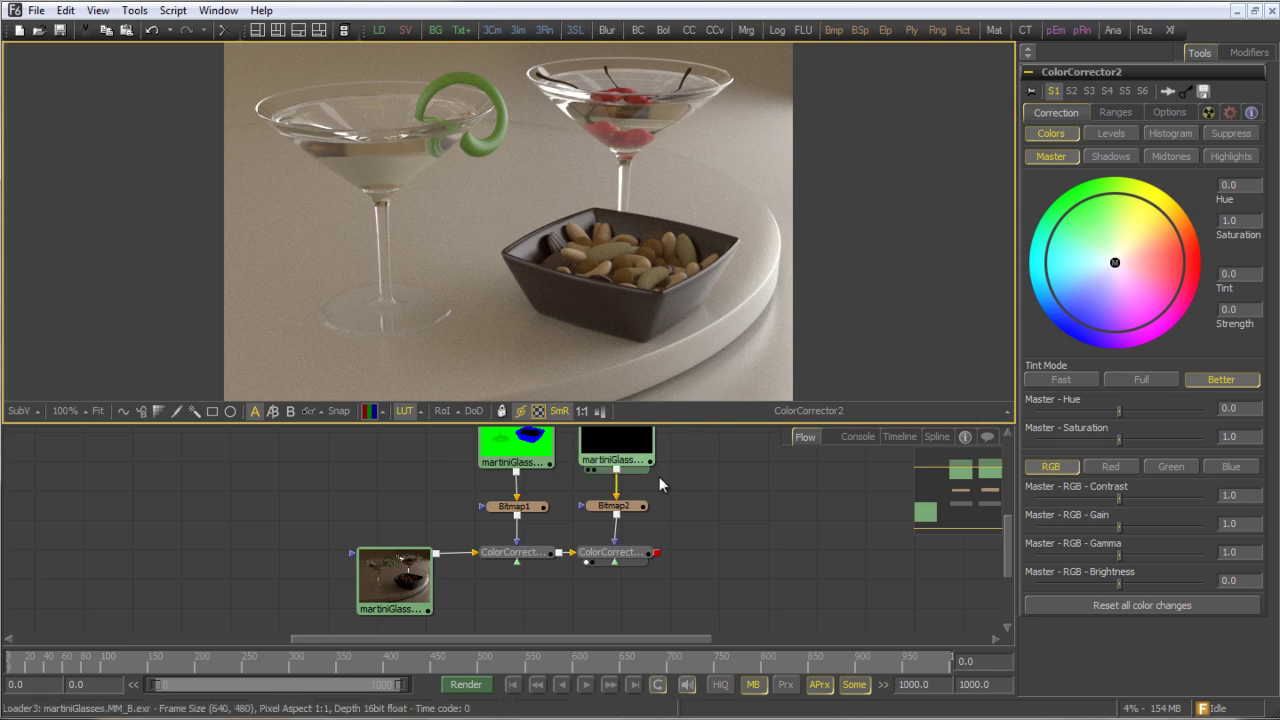
Switch to Fusion and examine how the MM_A and MM_B mattes feed the color correctors through the bitmap masks.
middle_click_drag(712, 517, 693, 539)
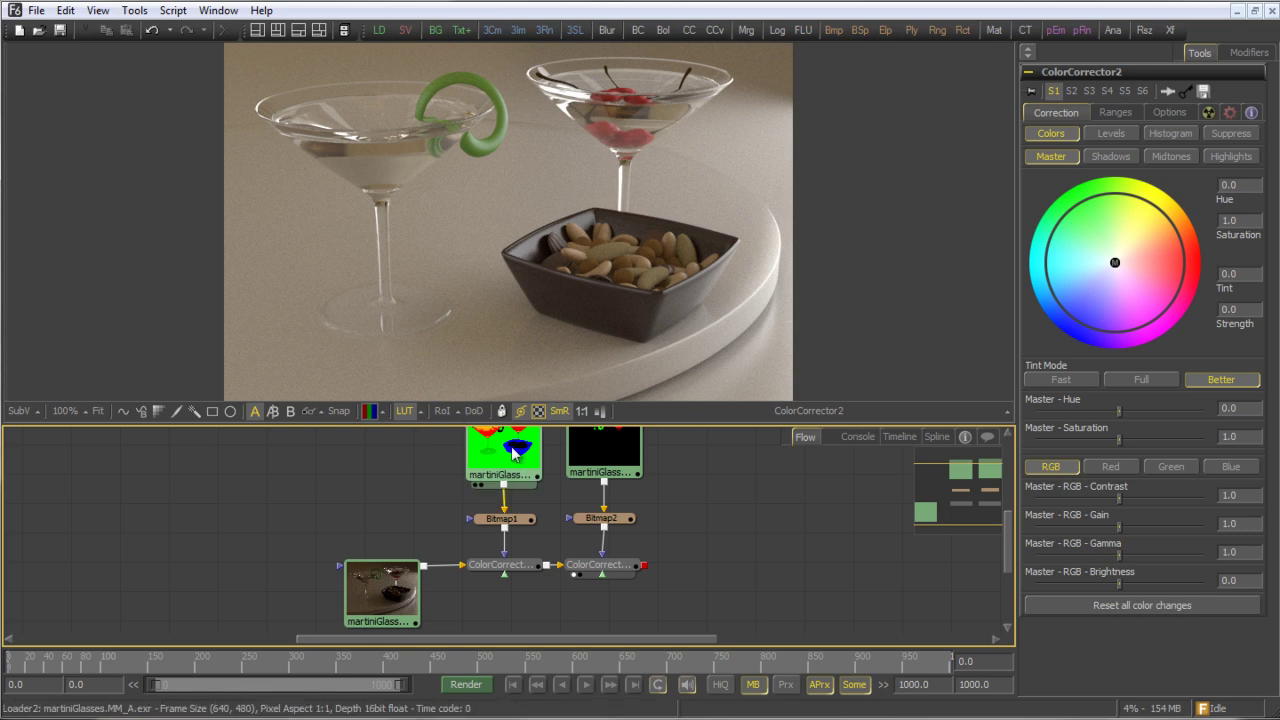
middle_click_drag(395, 481, 365, 511)
left_click_drag(362, 452, 477, 497)
left_click(695, 475)
left_click(380, 501)
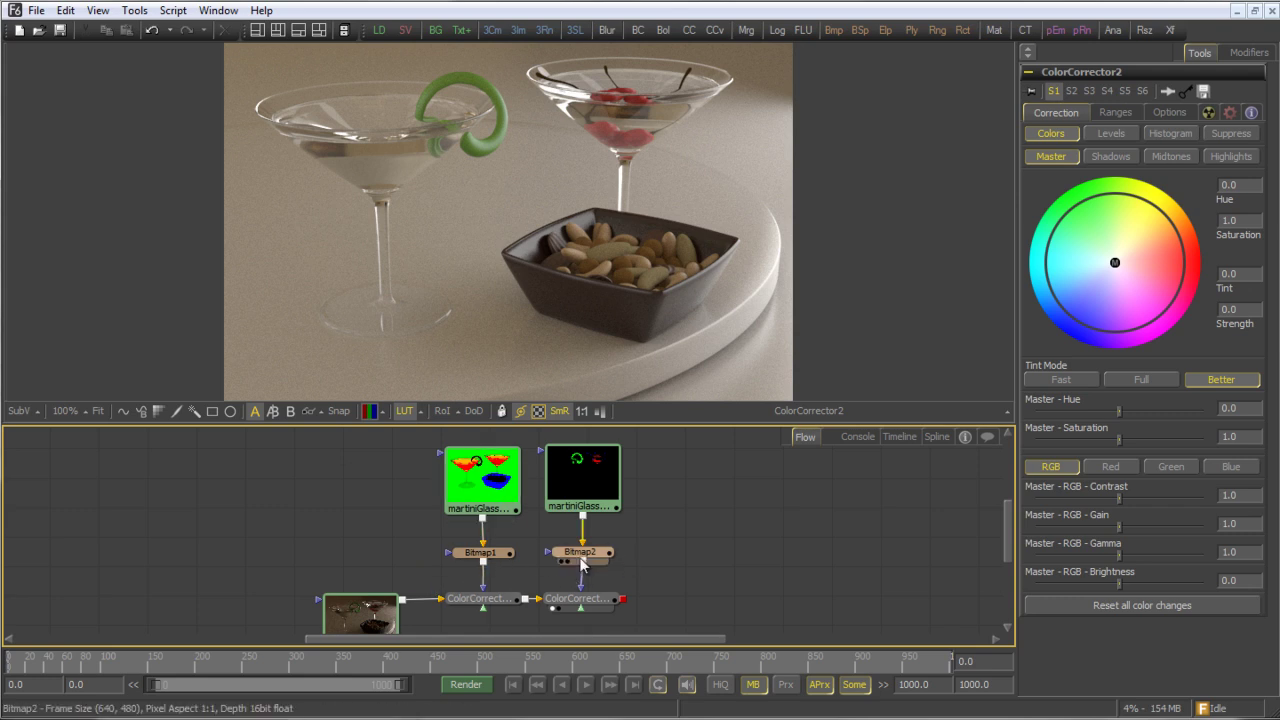
left_click_drag(533, 580, 440, 628)
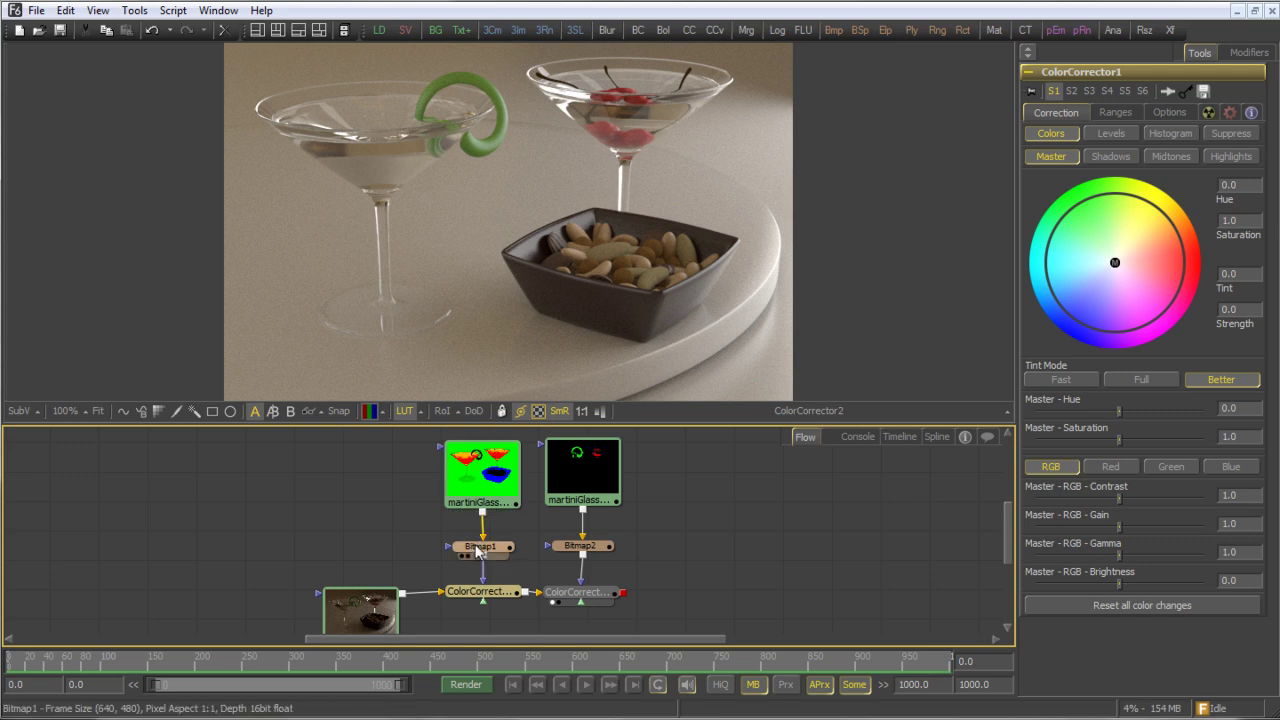
Open the Bitmap1 mask's controls and check its Channel setting, keeping Red.
left_click(478, 548)
left_click(1134, 316)
left_click(1132, 316)
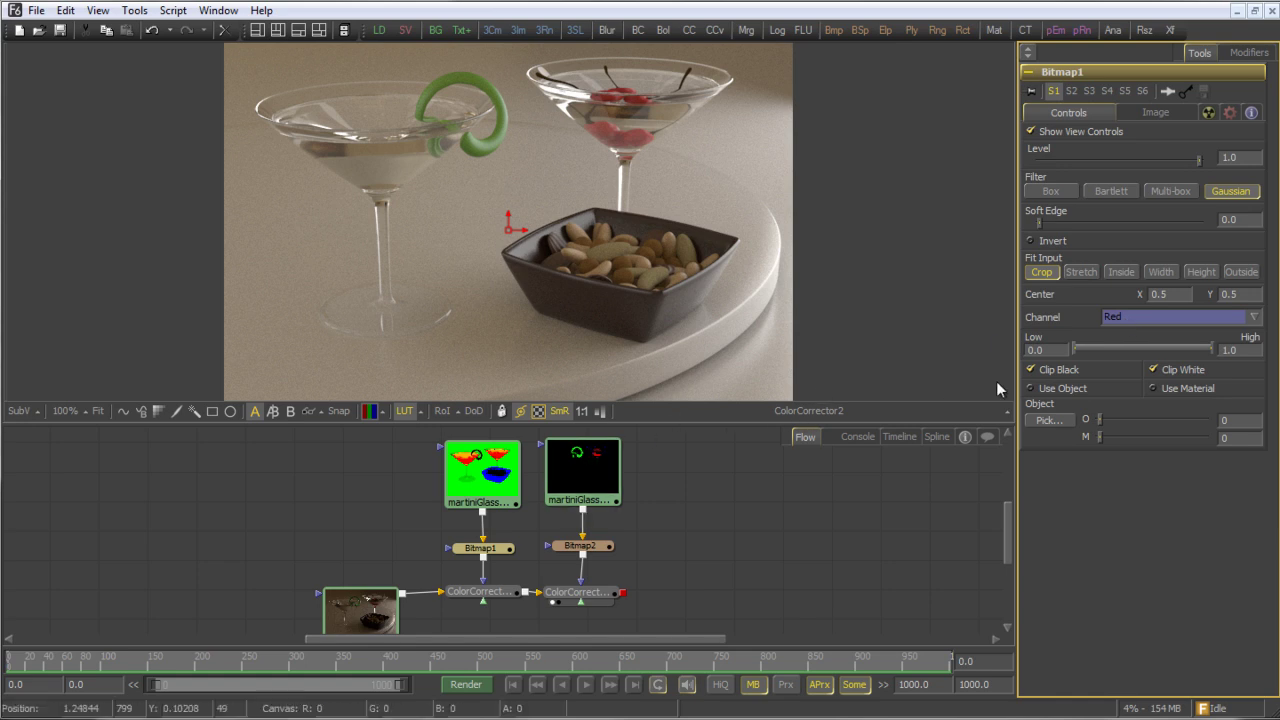
Try a warm red master tint of about 0.47 strength on the gin with ColorCorrector1, and pull it back to the wheel's center.
left_click(476, 591)
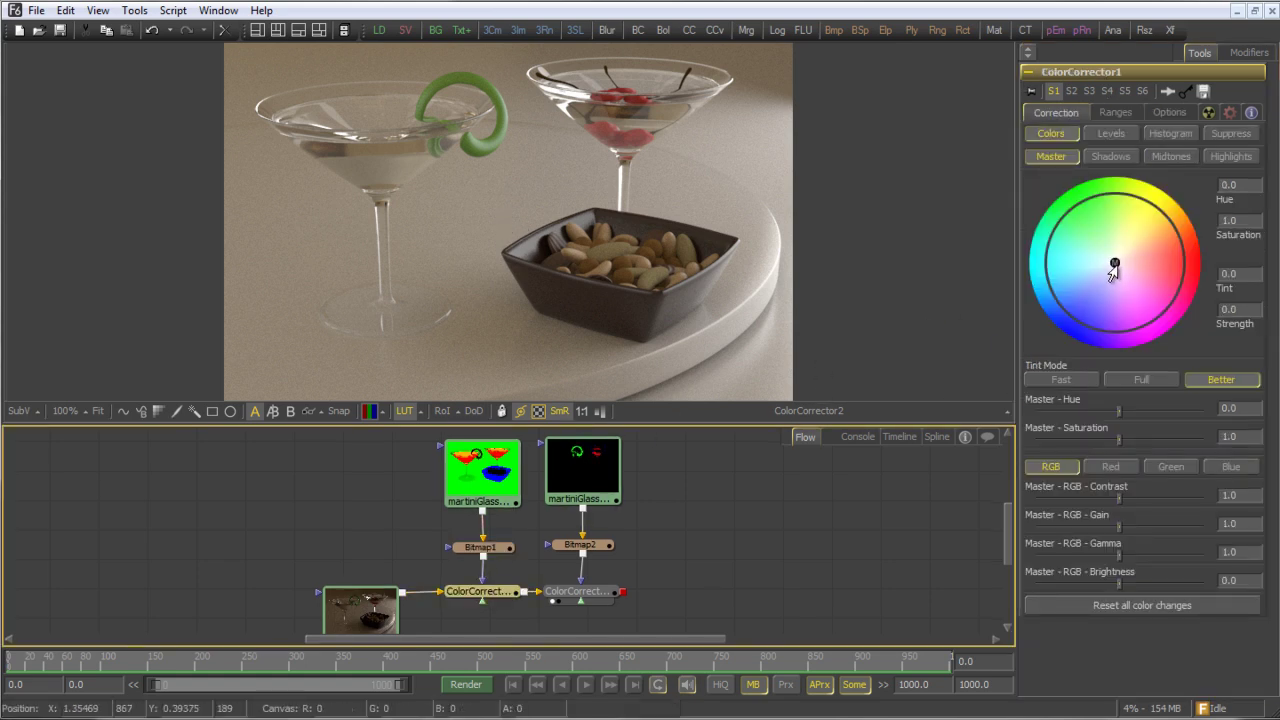
left_click_drag(1114, 264, 1159, 252)
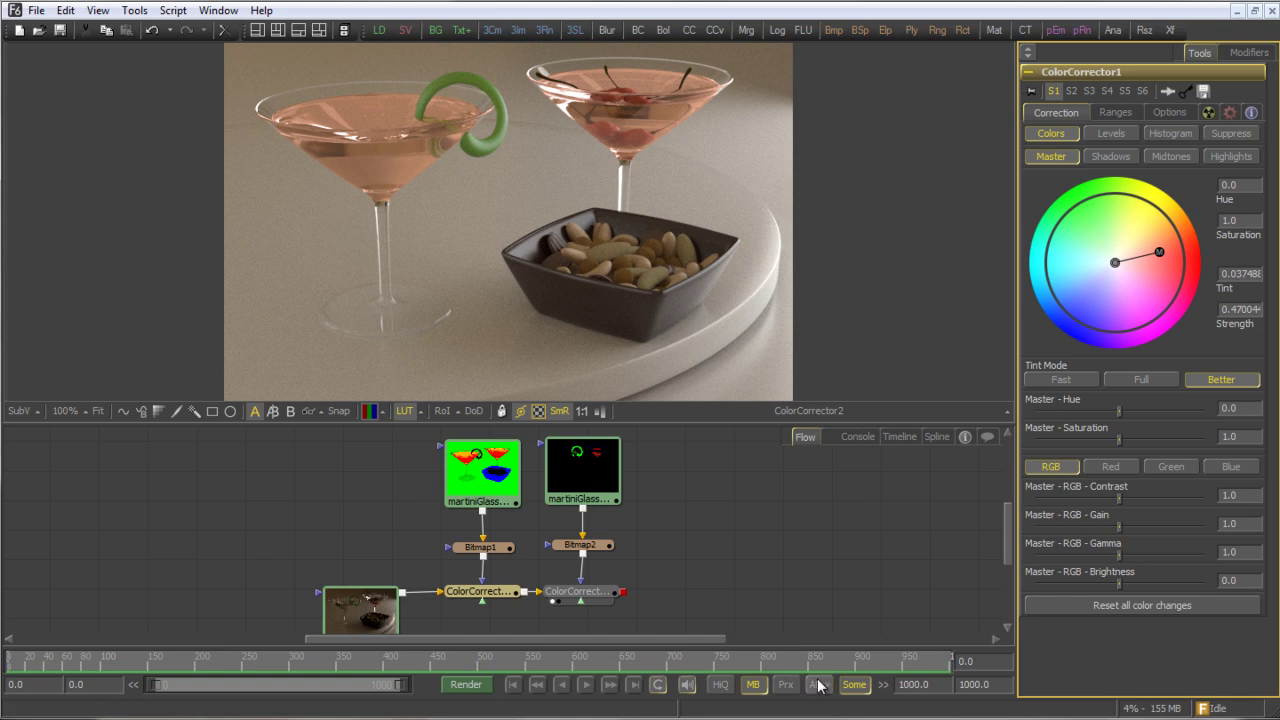
left_click_drag(1159, 252, 1114, 267)
Open the Bitmap2 mask's controls and check its Channel setting, keeping Green.
left_click(580, 544)
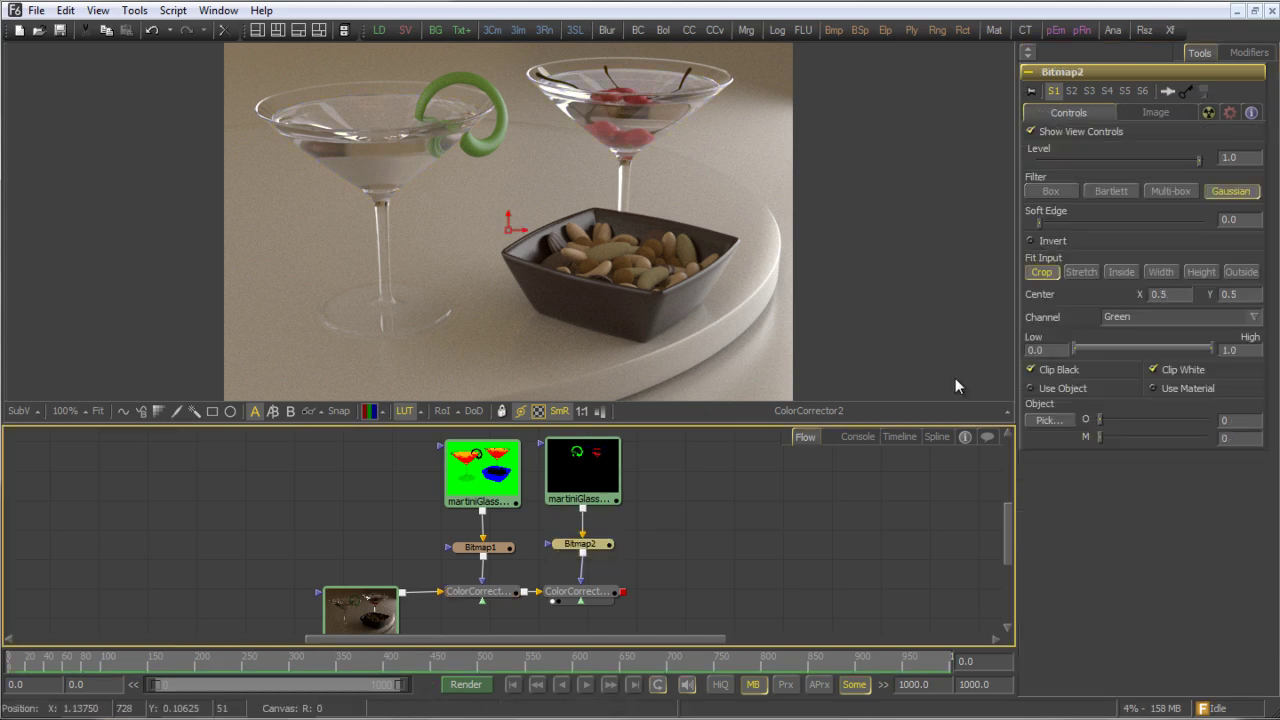
left_click(1125, 318)
left_click(1131, 315)
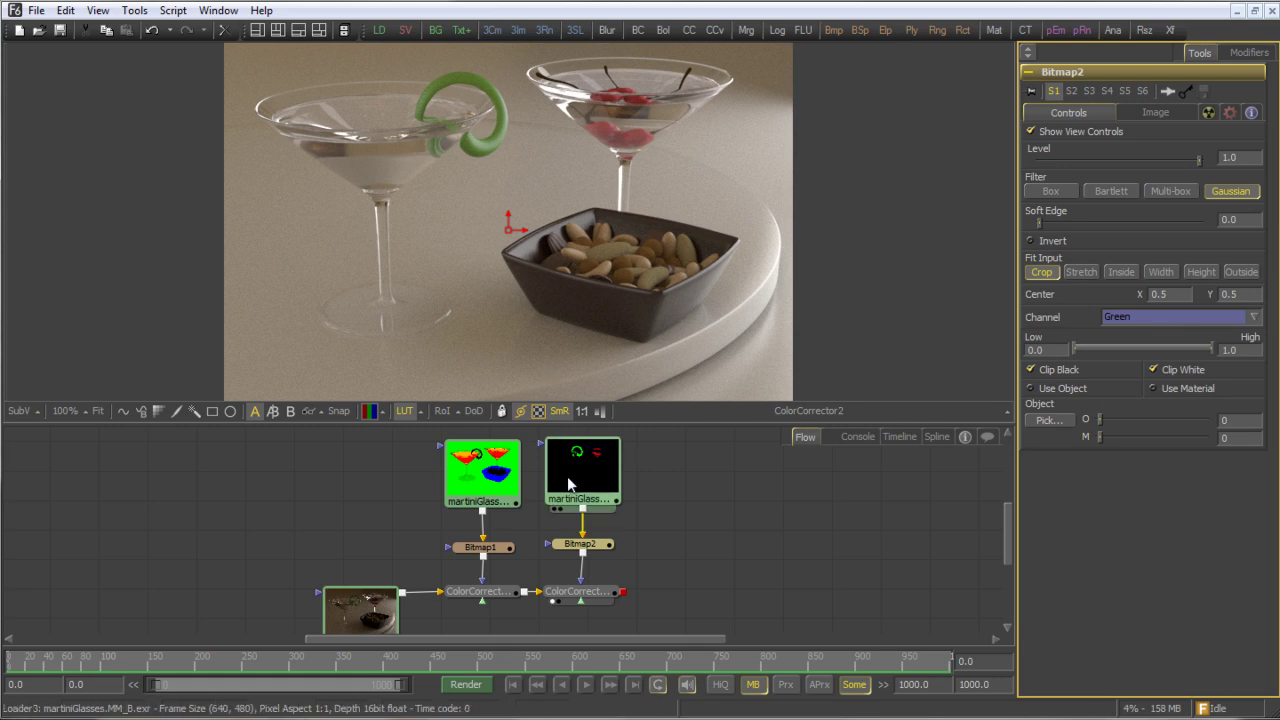
Adjust the lime twist with ColorCorrector2: a cyan-green master tint of about 0.11 strength, saturation about 1.26 and RGB gamma about 0.83.
left_click(578, 592)
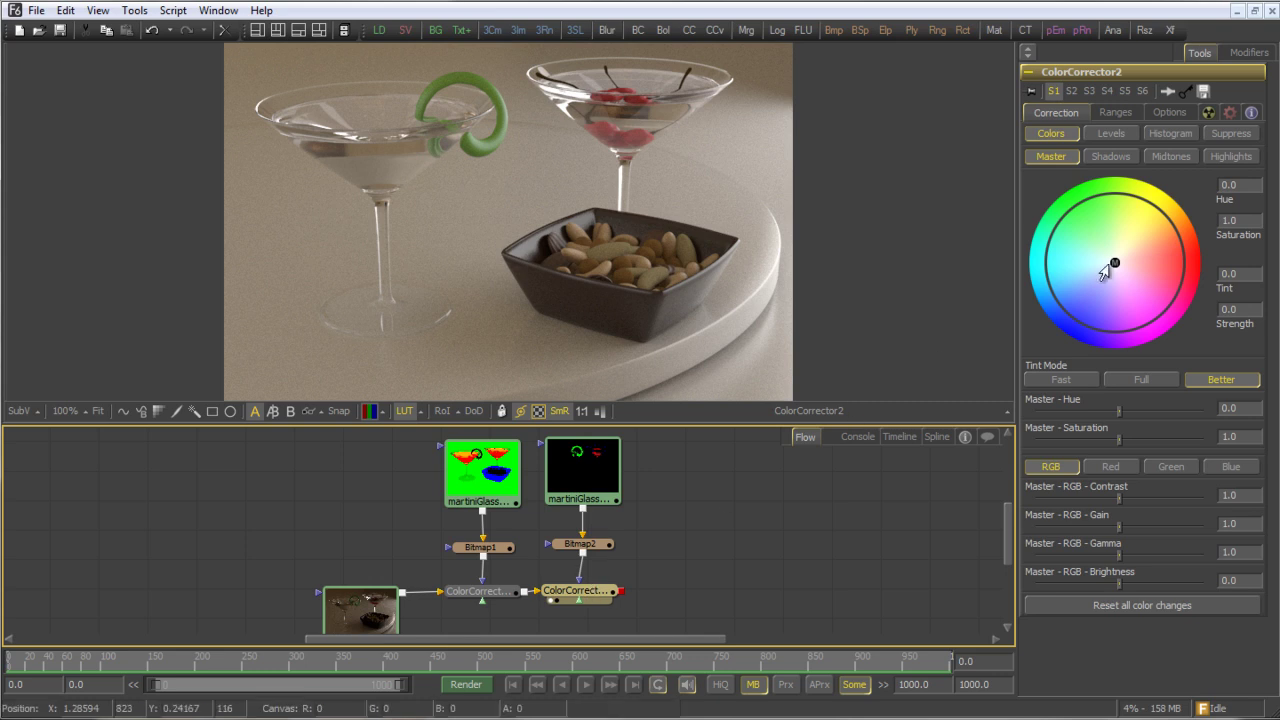
left_click_drag(1113, 262, 1093, 256)
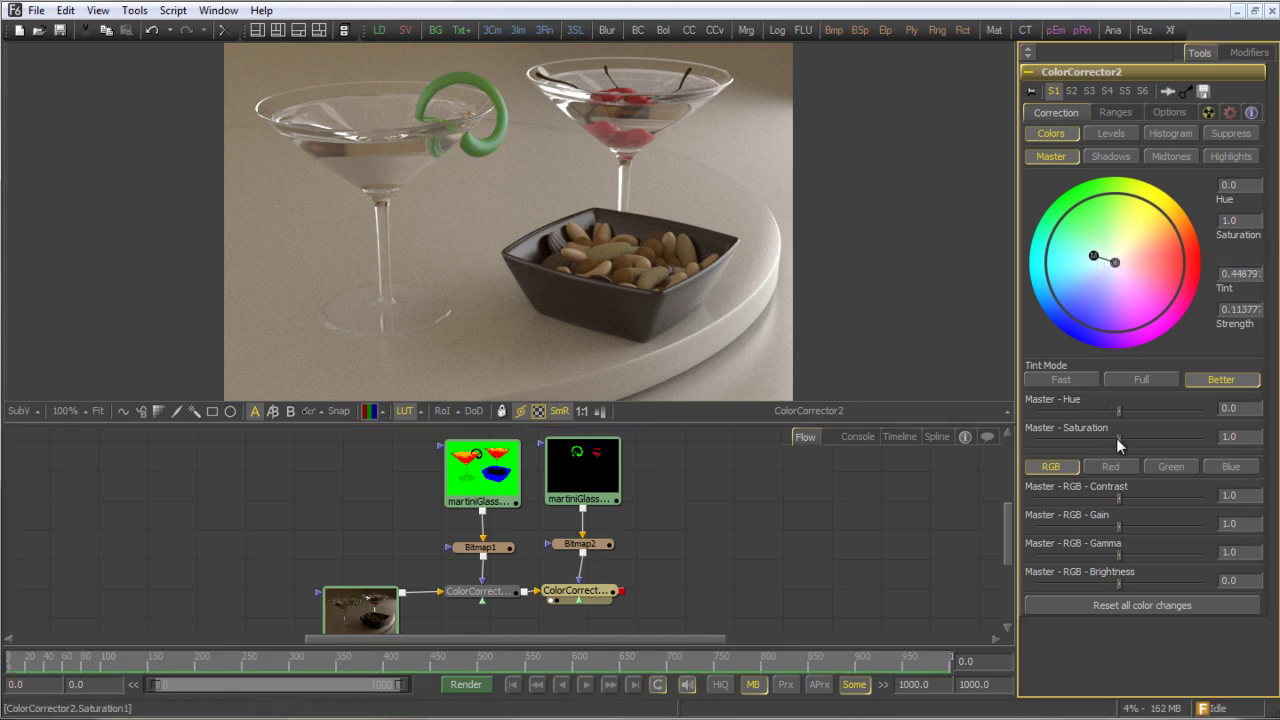
left_click_drag(1118, 438, 1145, 437)
left_click_drag(1119, 554, 1107, 553)
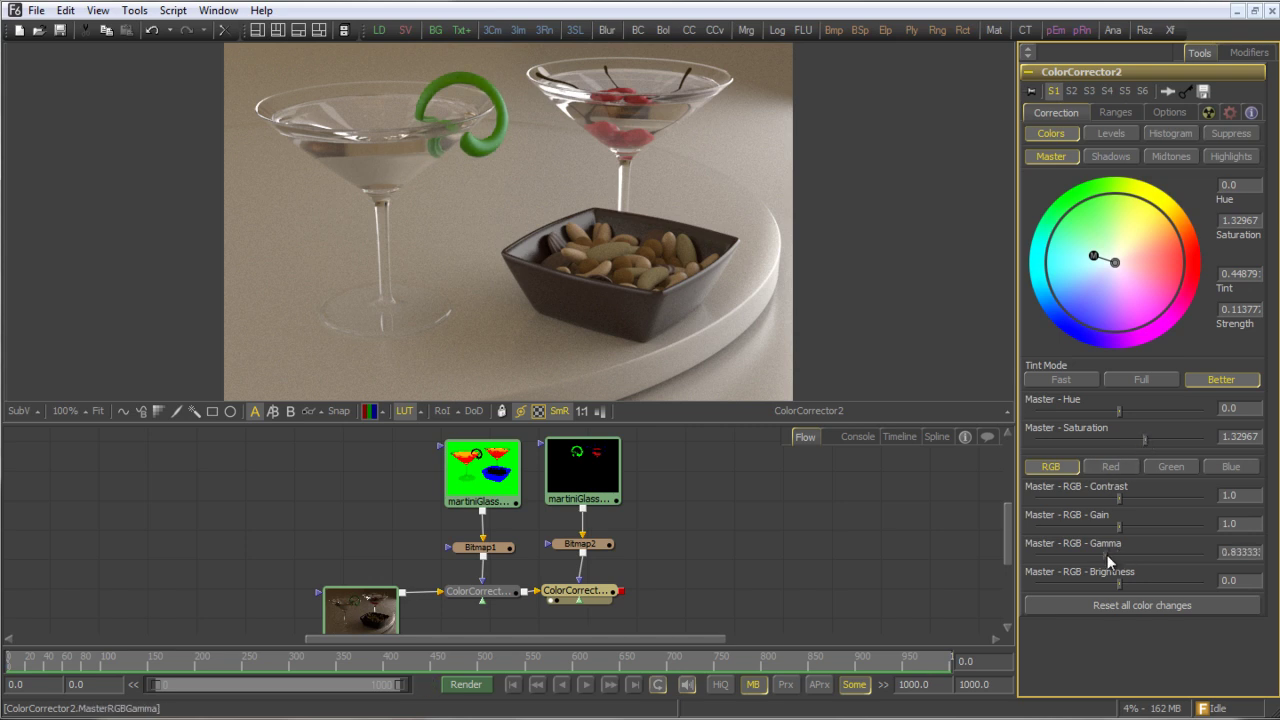
left_click_drag(1143, 439, 1140, 440)
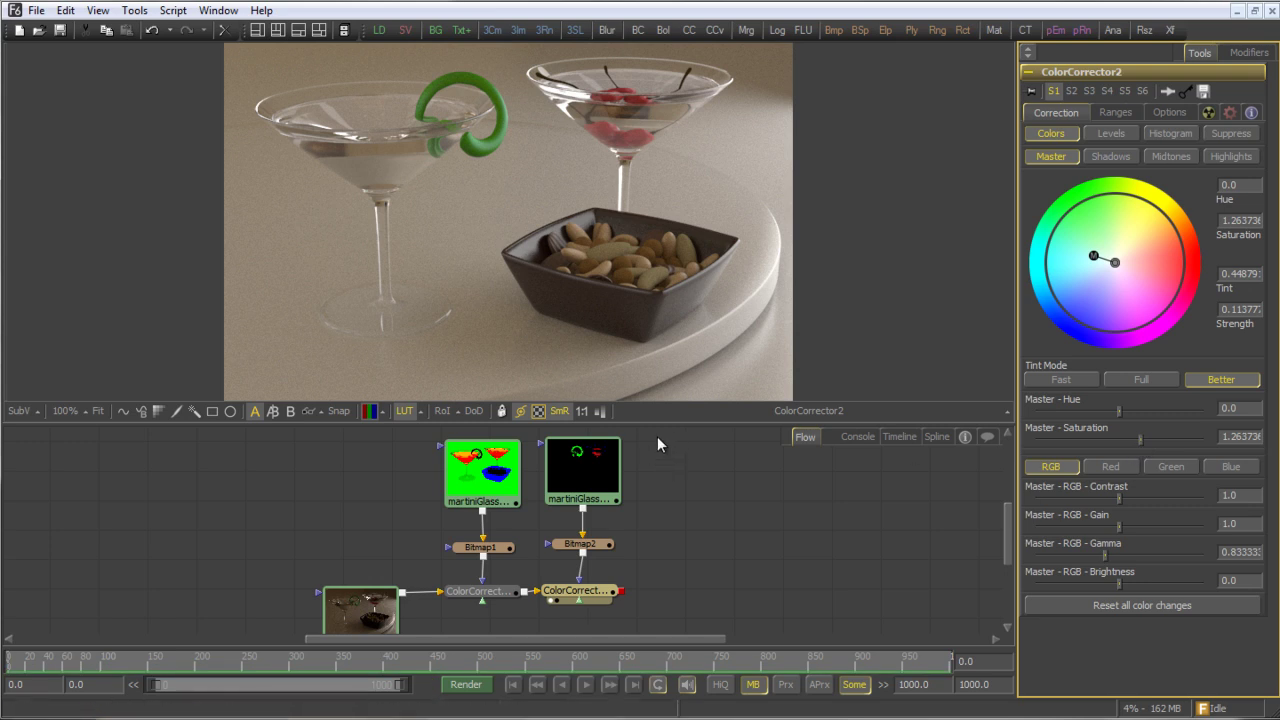
Set the Bitmap2 mask's Channel to Red to isolate the cherries.
left_click(595, 543)
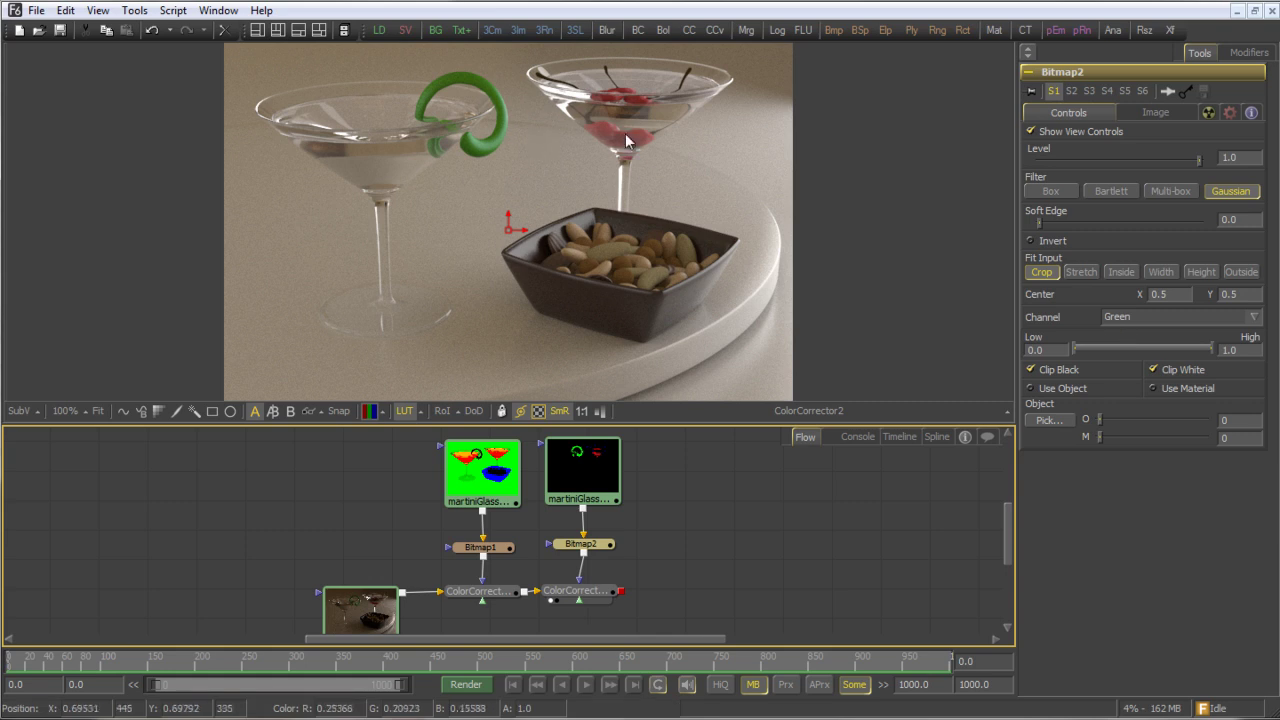
left_click(1131, 322)
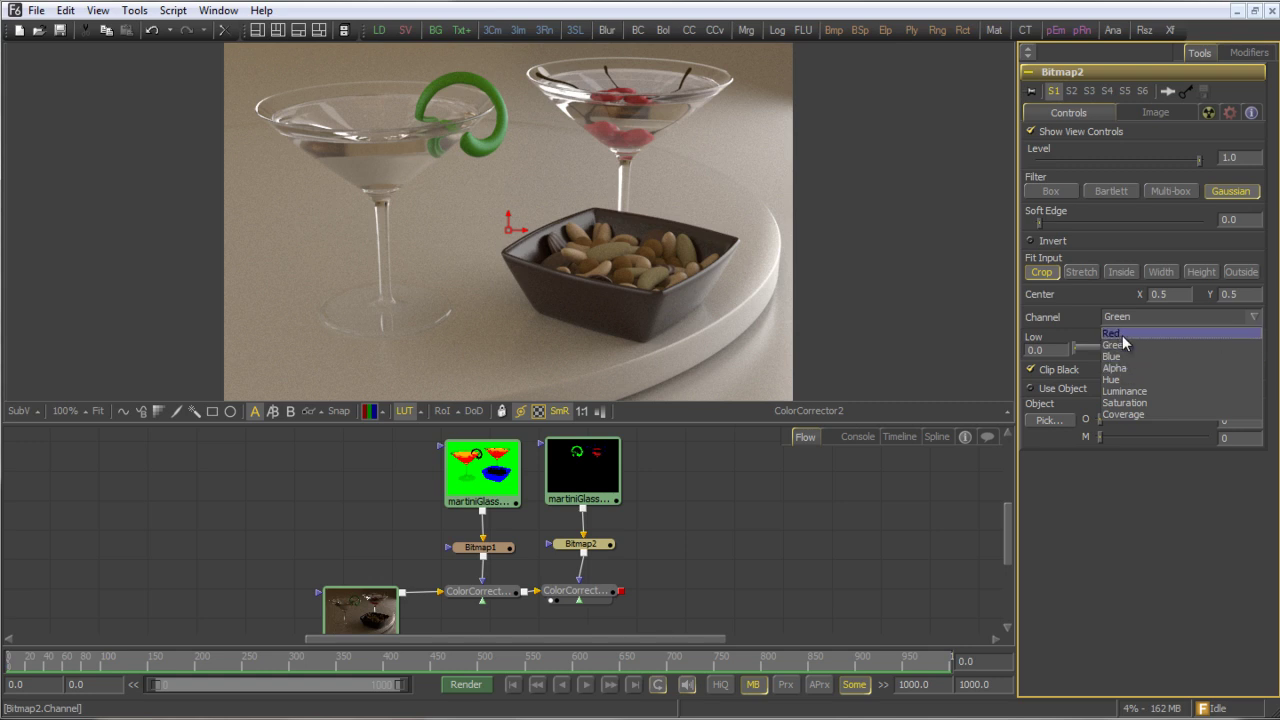
left_click(1122, 334)
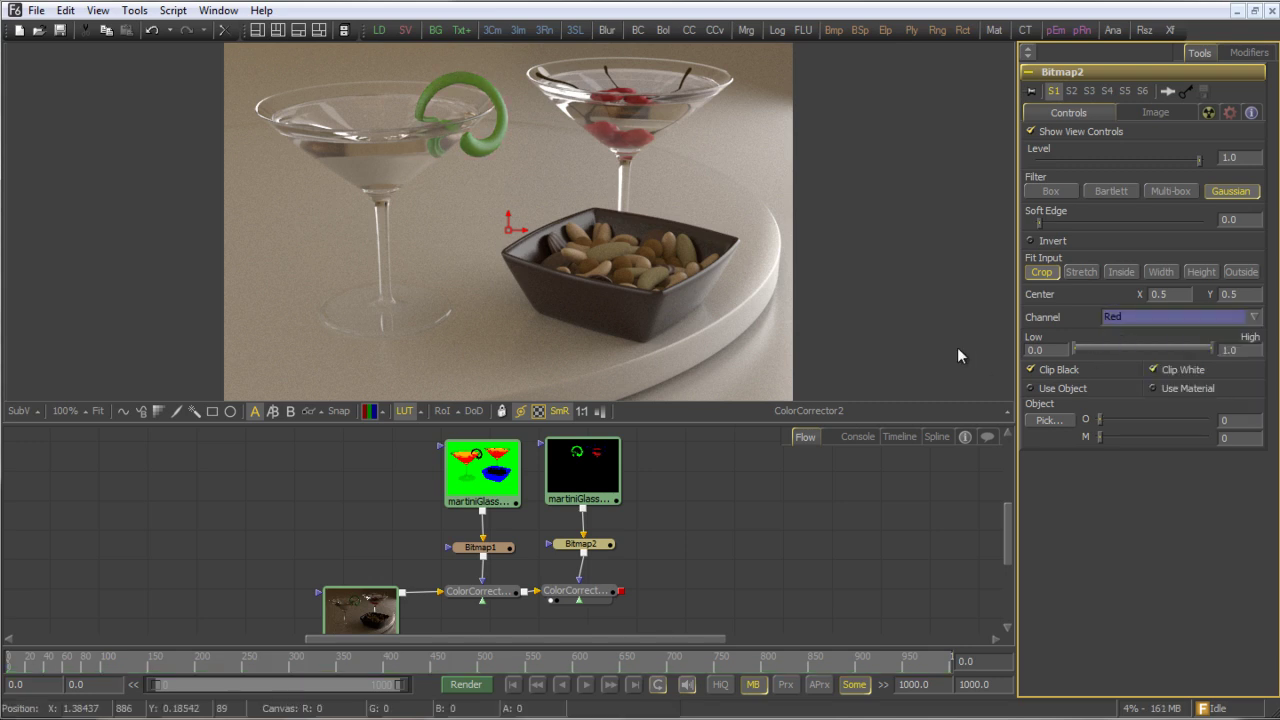
Turn the cherries purple with ColorCorrector2, using a master tint of about 0.74 strength and saturation of about 1.81.
left_click(580, 590)
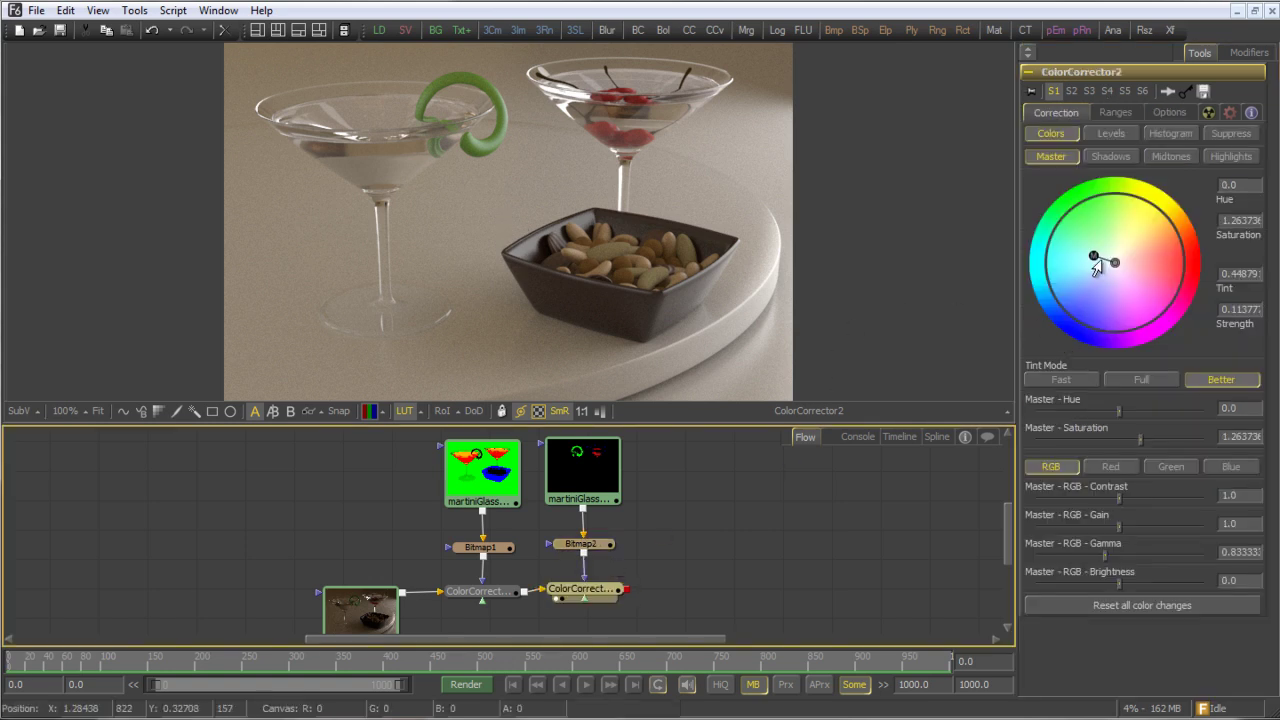
left_click_drag(1094, 257, 1121, 320)
left_click_drag(1138, 440, 1184, 441)
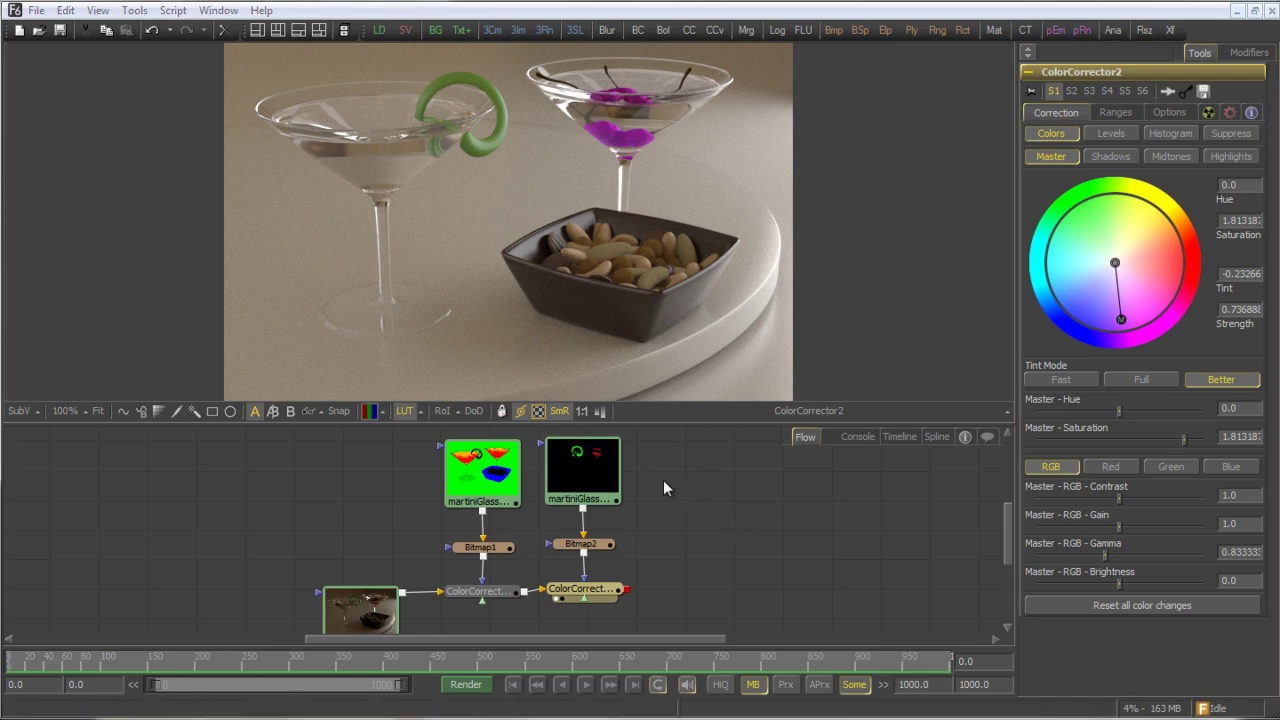
Switch back to Maya and view the RGB color render in the V-Ray frame buffer.
left_click_drag(676, 440, 324, 632)
left_click(661, 530)
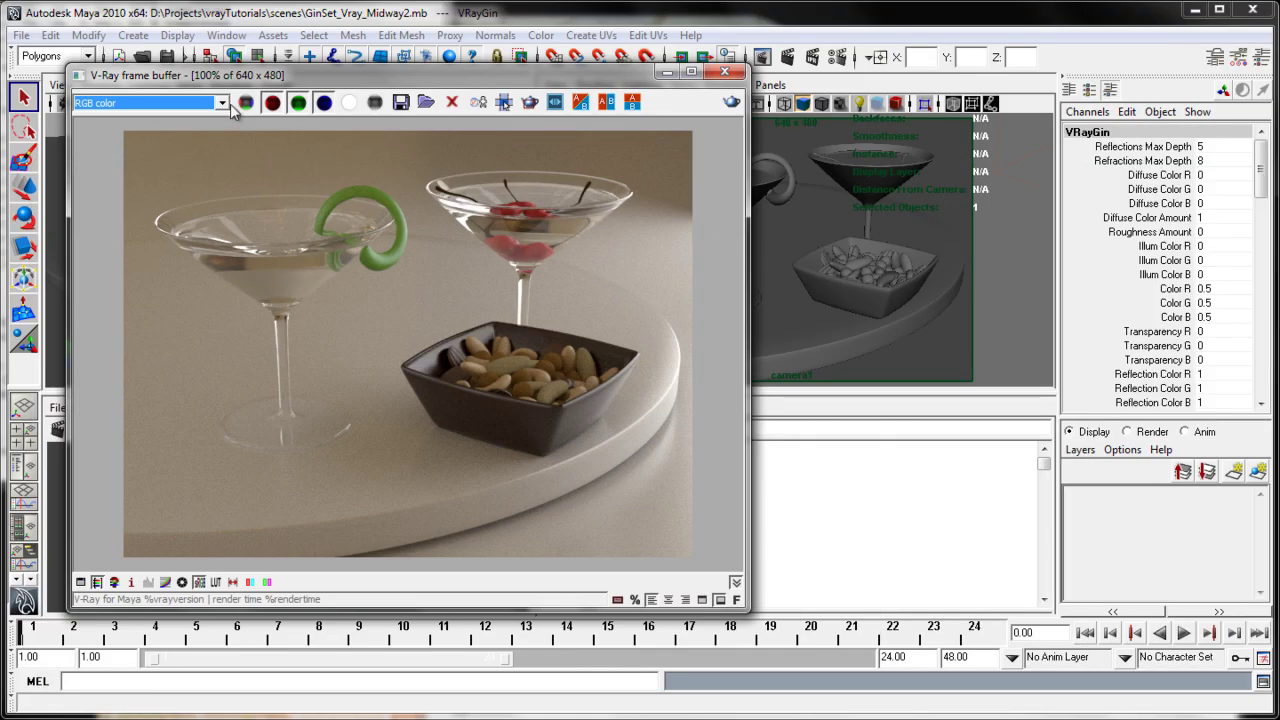
left_click_drag(263, 80, 268, 76)
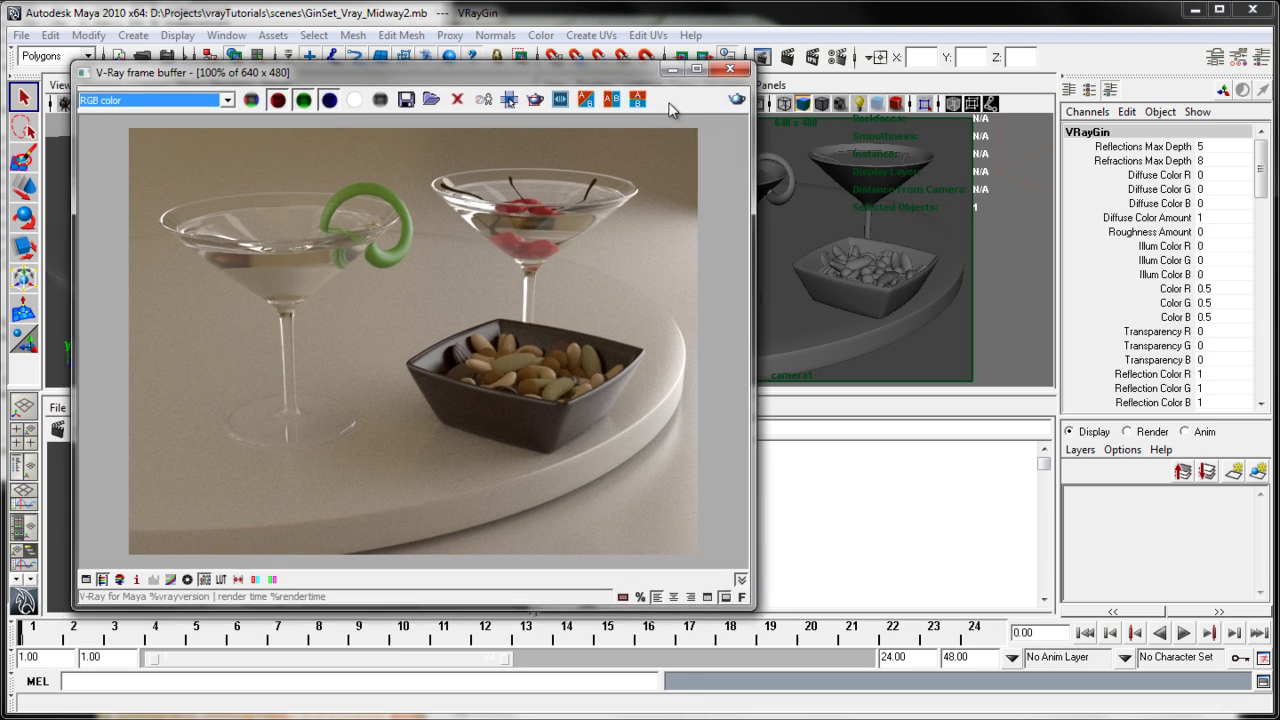